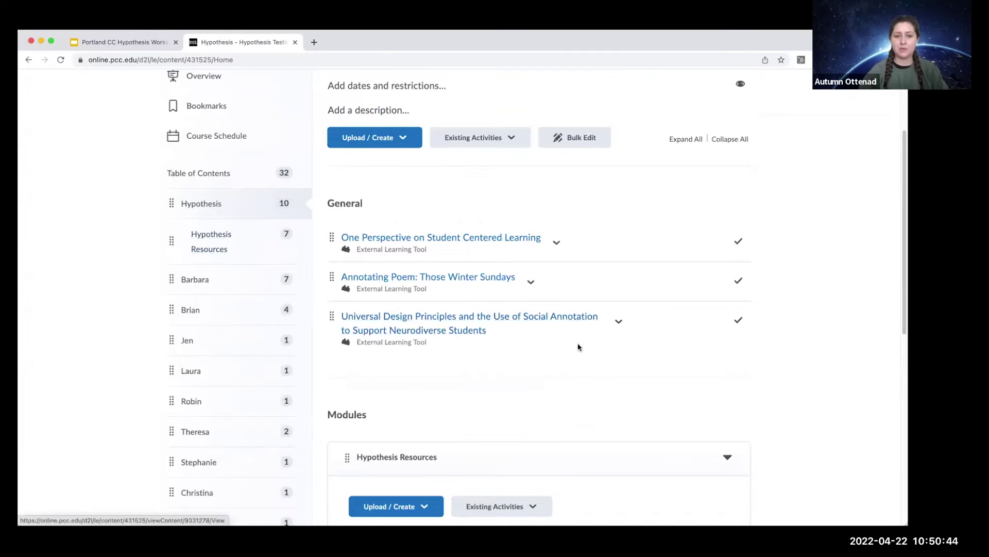
# Open the "One Perspective on Student Centered Learning" reading from the course's Hypothesis module.
pyautogui.scroll(-7, 581, 345)
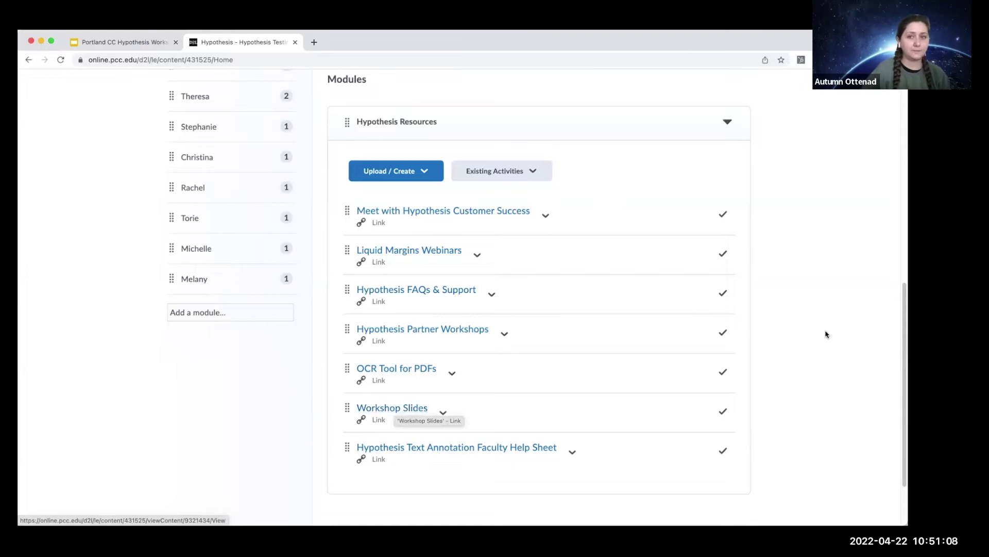
pyautogui.scroll(10, 830, 343)
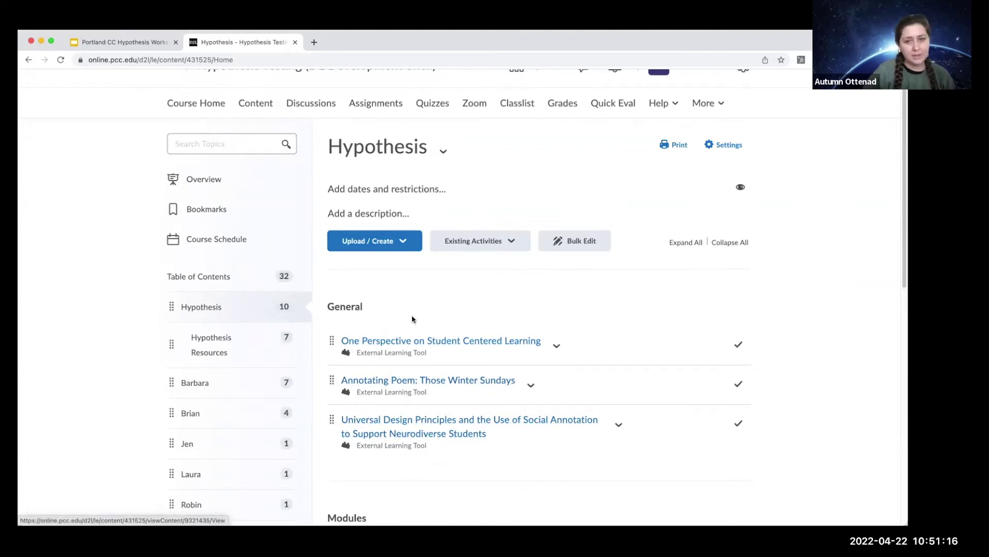
pyautogui.click(407, 342)
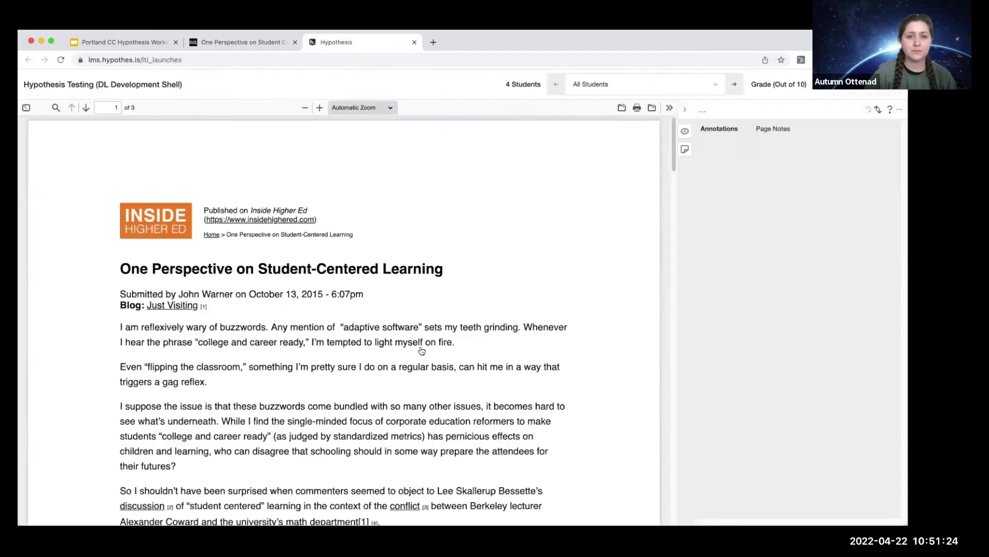
# Return to the Hypothesis module's content list and relaunch the "One Perspective on Student Centered Learning" reading.
pyautogui.click(219, 43)
pyautogui.click(256, 134)
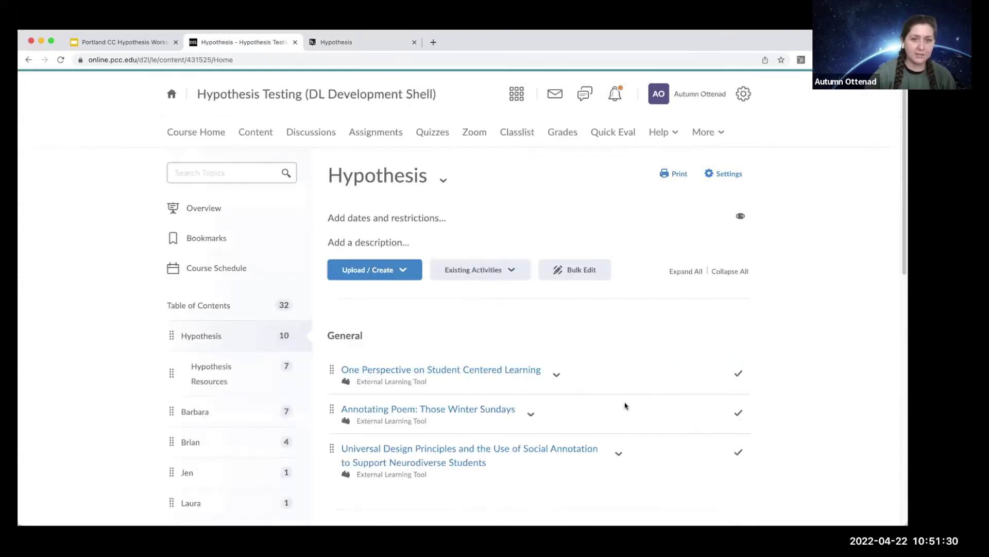
pyautogui.scroll(-3, 388, 306)
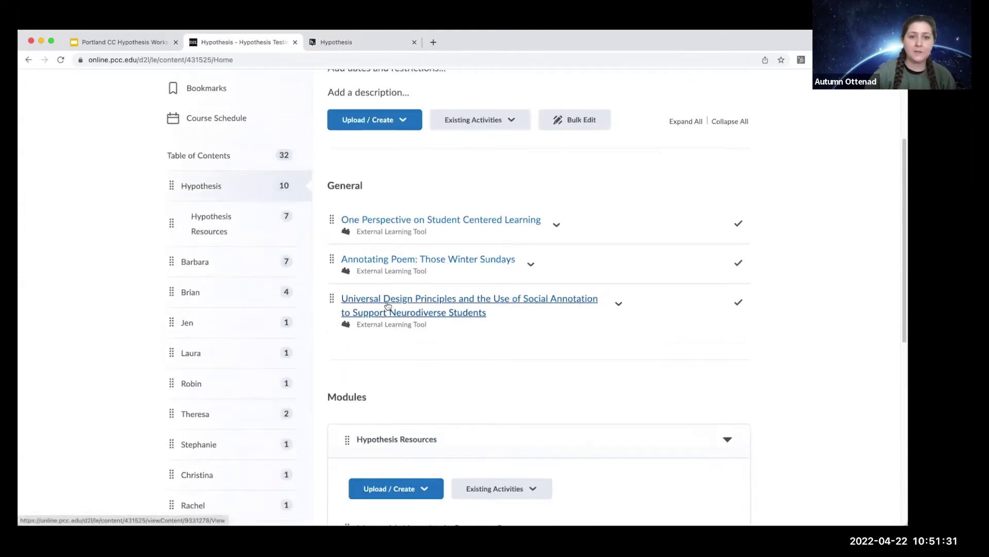
pyautogui.click(389, 223)
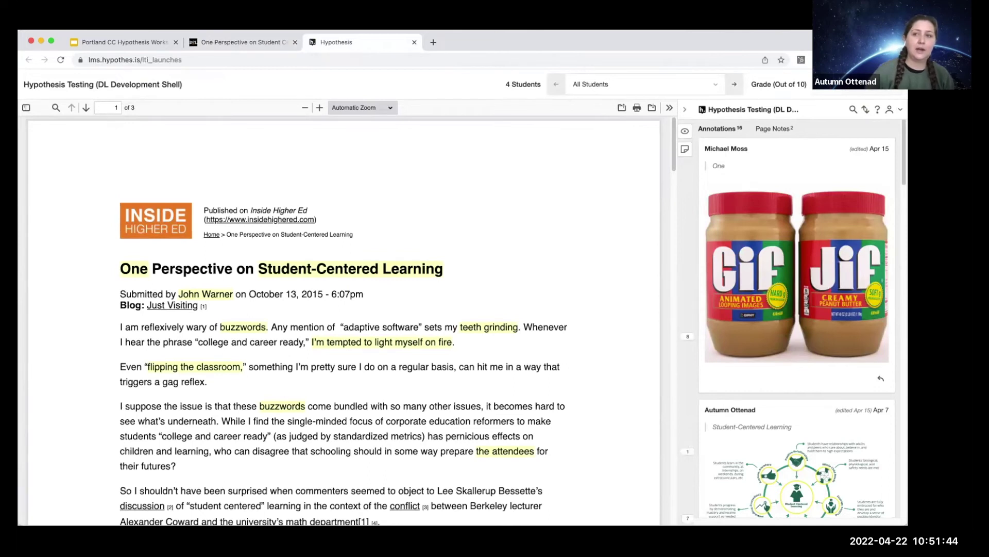
# Show the getting-started help for the annotation sidebar.
pyautogui.click(878, 109)
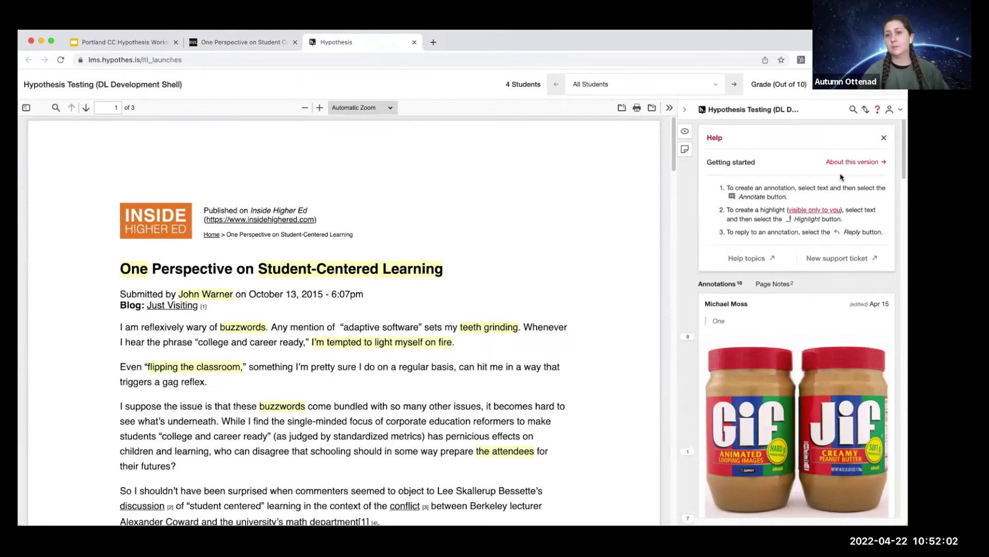
pyautogui.click(877, 110)
pyautogui.click(878, 110)
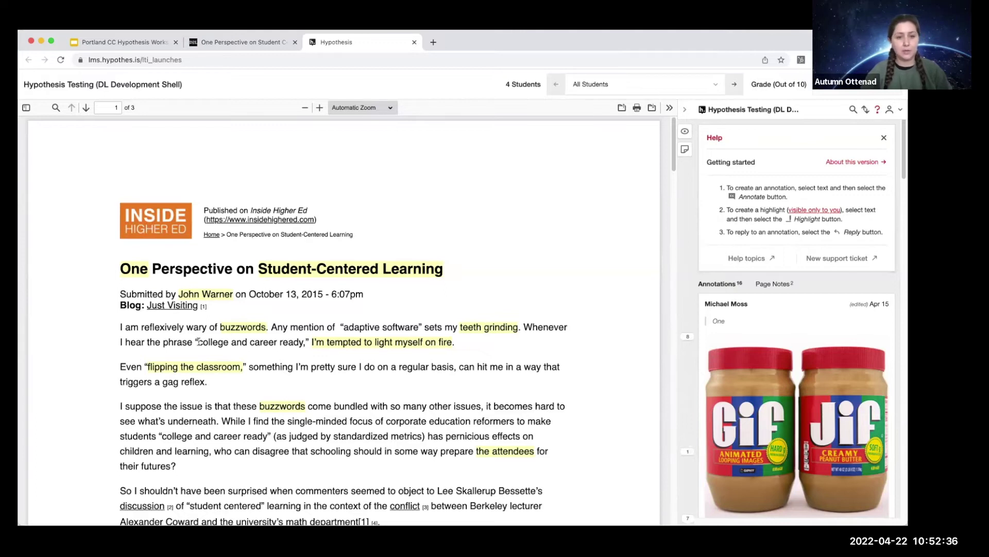
# Start an annotation on the phrase "college and career ready", consult its Markdown formatting help page and return to the reading.
pyautogui.moveTo(198, 341); pyautogui.dragTo(302, 342)
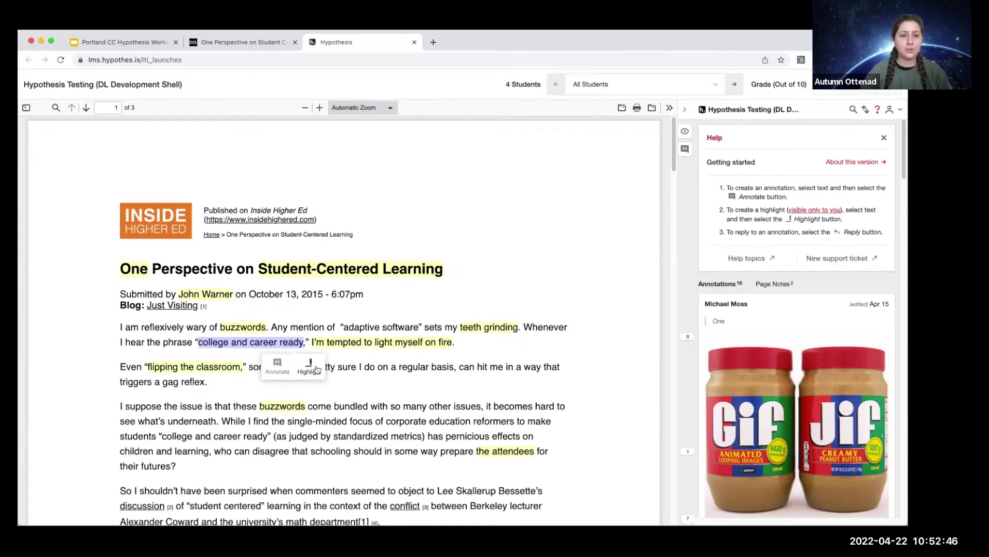
pyautogui.click(276, 365)
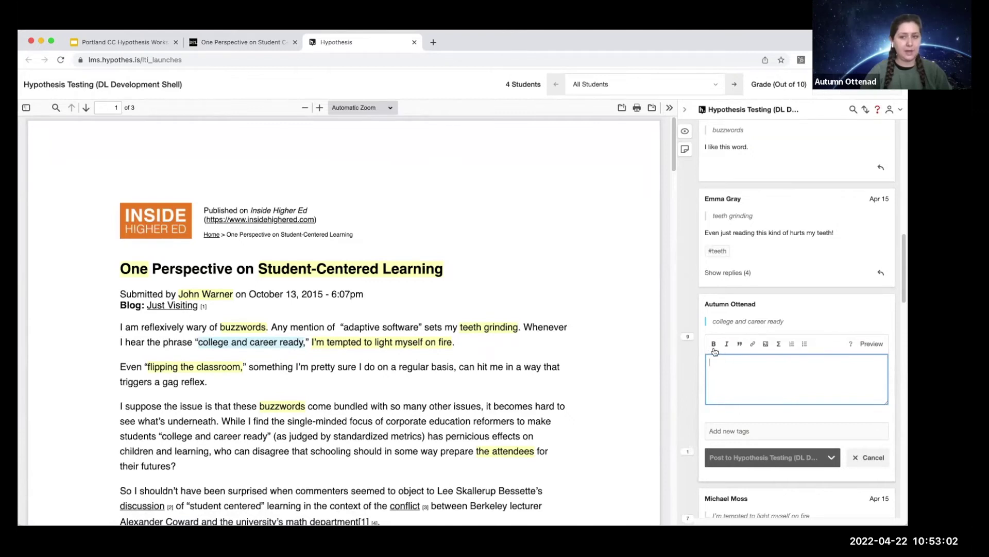
pyautogui.click(851, 345)
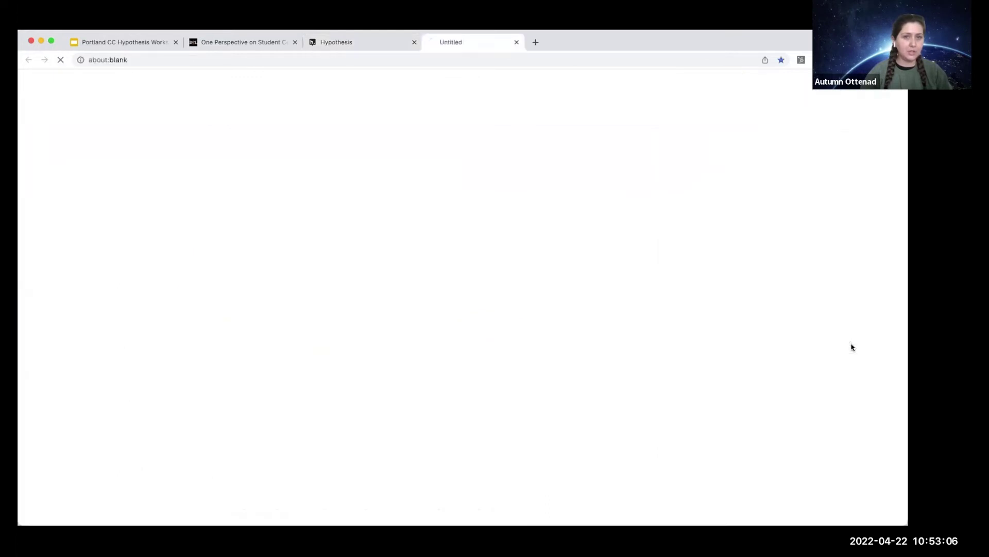
pyautogui.click(412, 63)
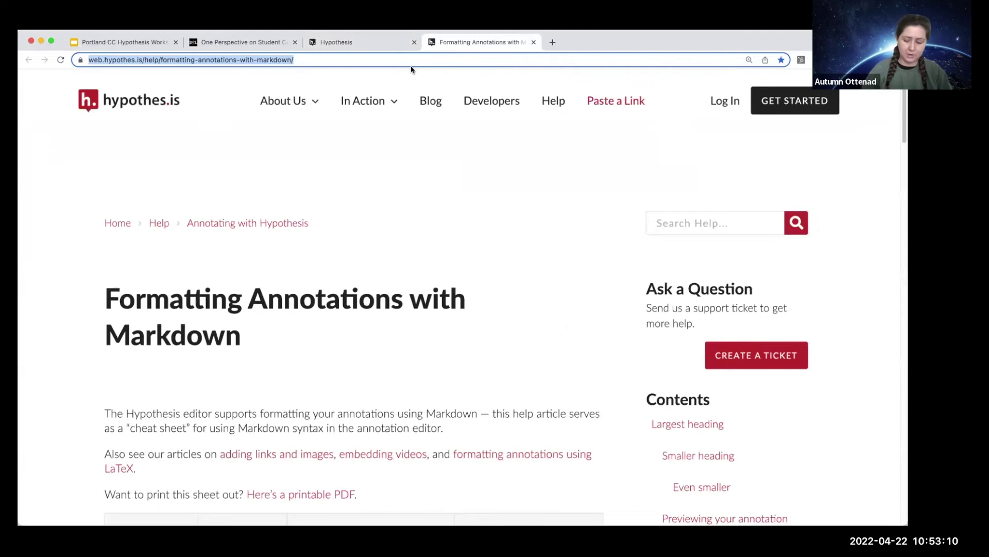
pyautogui.click(359, 46)
pyautogui.click(768, 372)
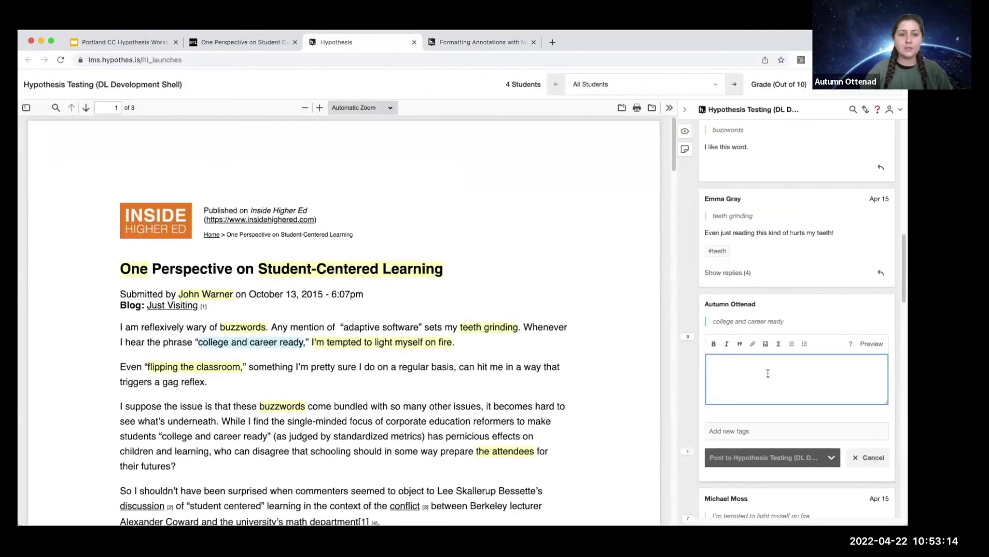
pyautogui.press('super+Tab')
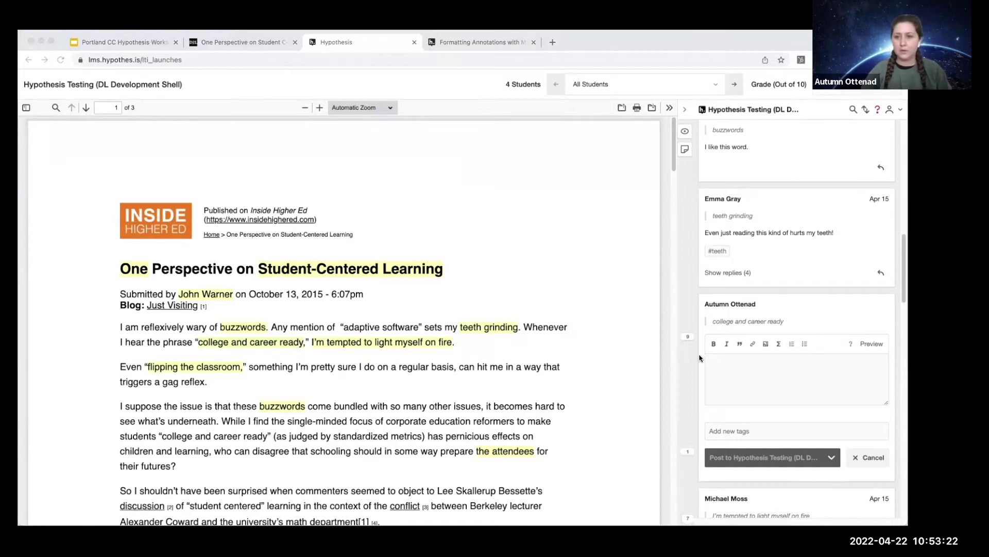
pyautogui.click(757, 393)
pyautogui.write('Here a')
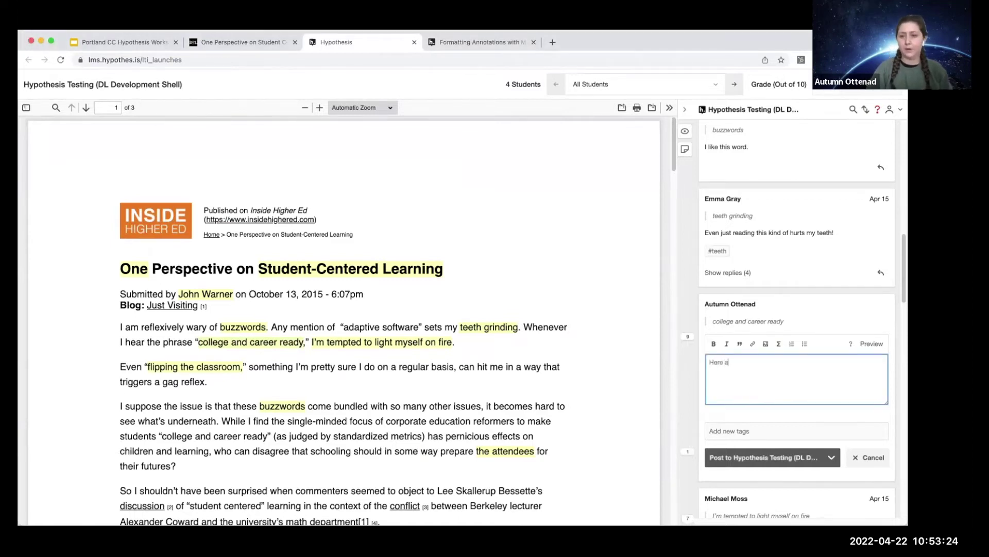
pyautogui.write('re some')
pyautogui.click(753, 344)
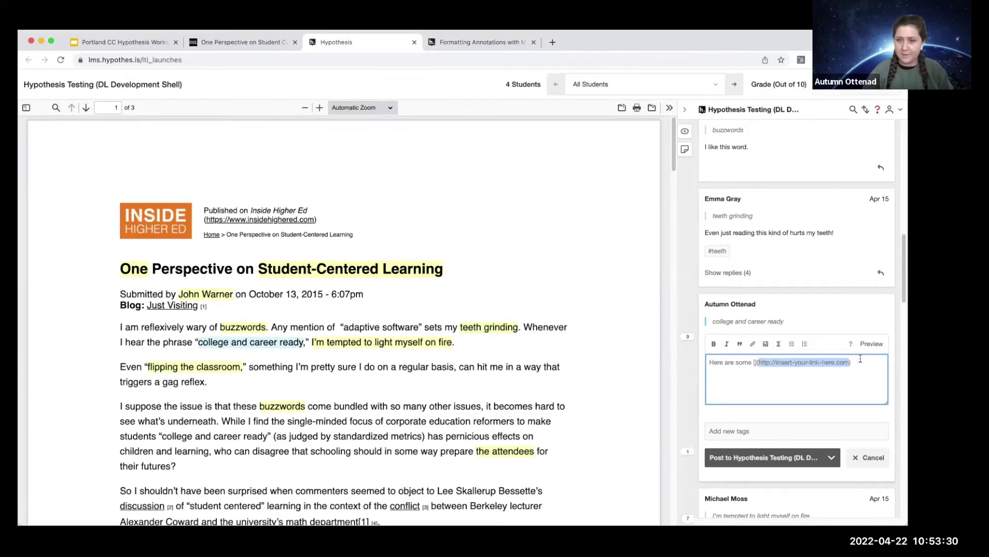
pyautogui.write('https://www.iste.org/standards/essential-conditions/student-centered-learning')
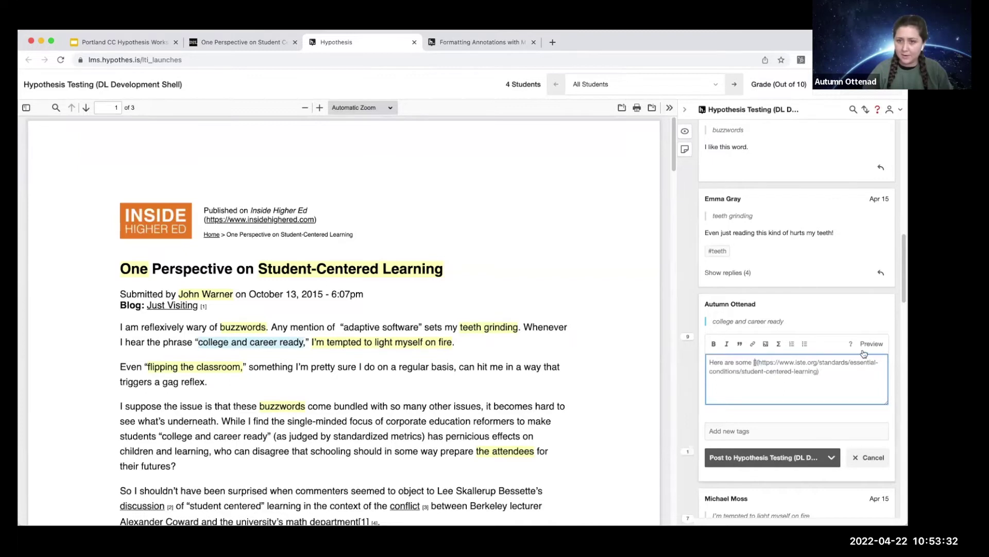
pyautogui.click(756, 363)
pyautogui.write('ISTE')
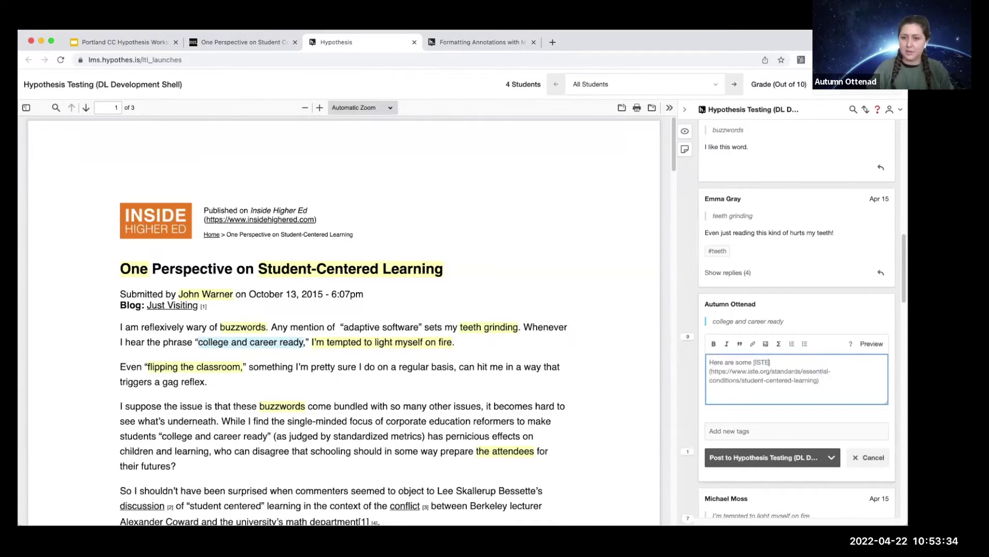
pyautogui.write(' Student Standards')
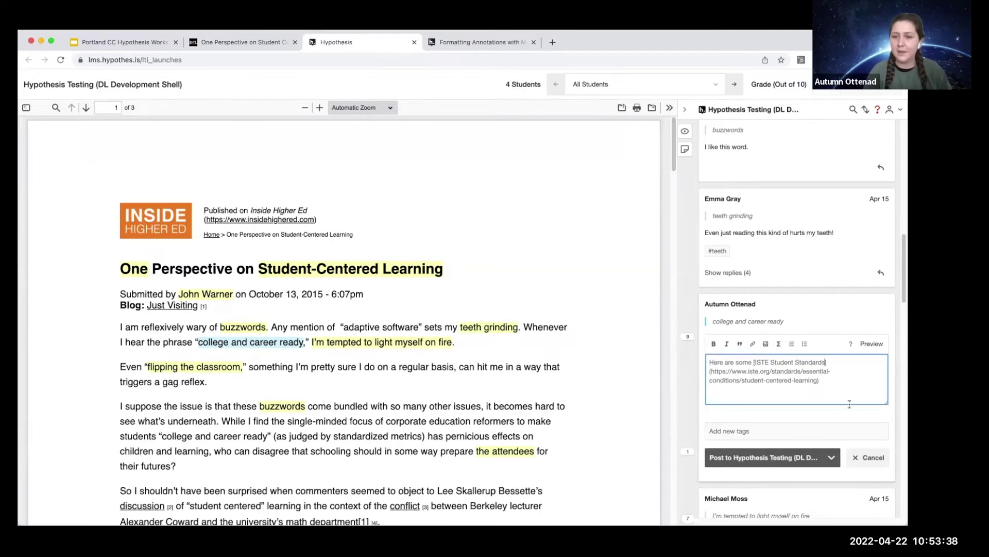
# Post the annotation without tags to the Hypothesis Testing course group and find it among the annotations.
pyautogui.click(737, 429)
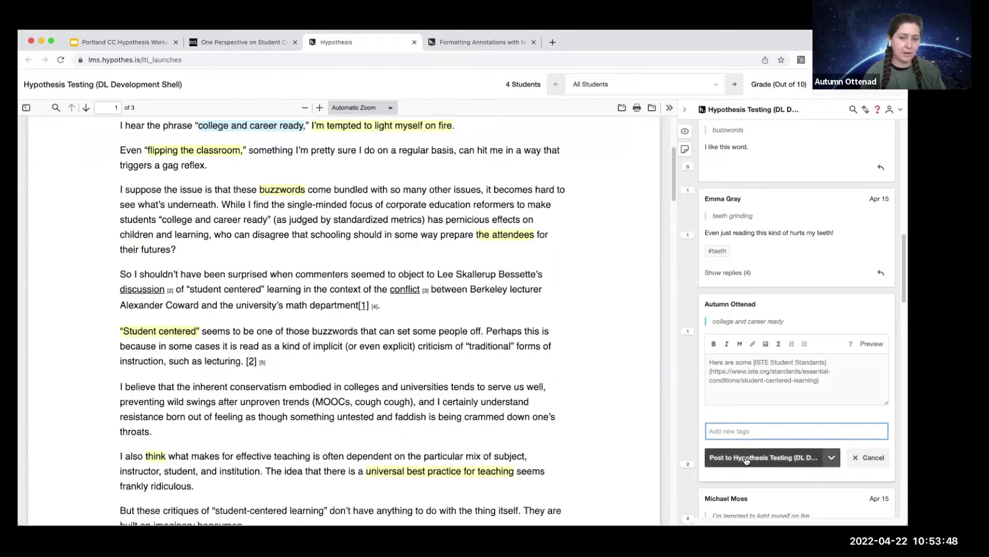
pyautogui.click(831, 457)
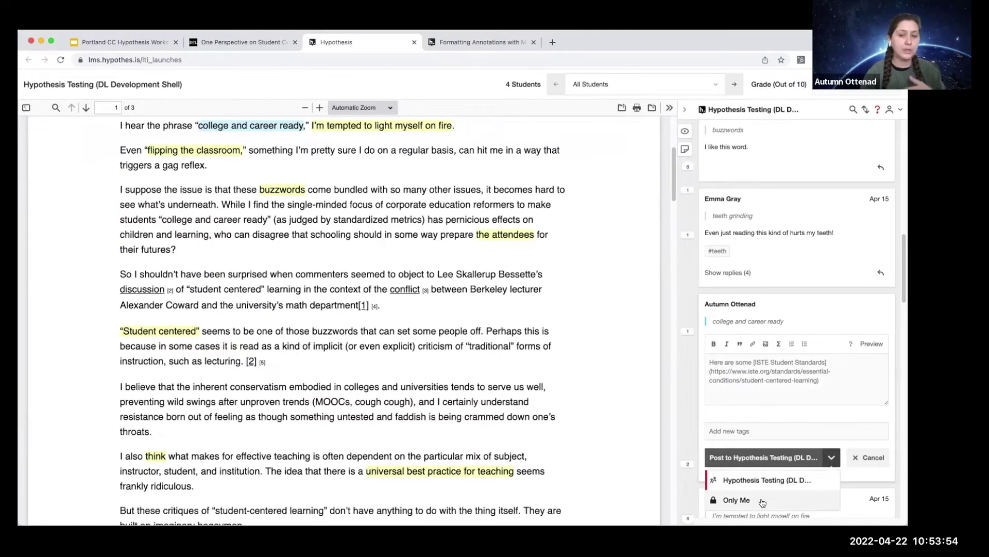
pyautogui.click(735, 483)
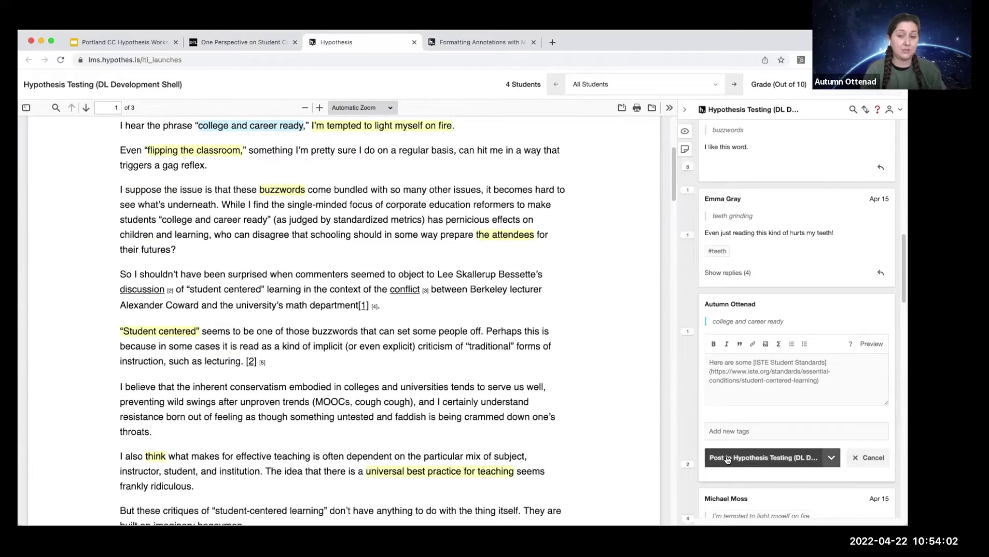
pyautogui.click(728, 458)
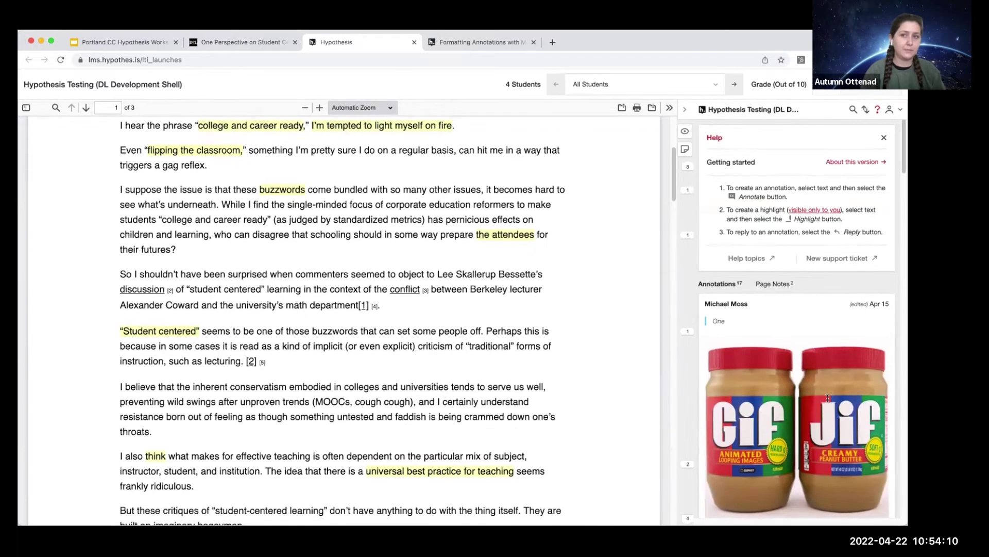
pyautogui.scroll(-10, 827, 397)
pyautogui.scroll(-3, 827, 401)
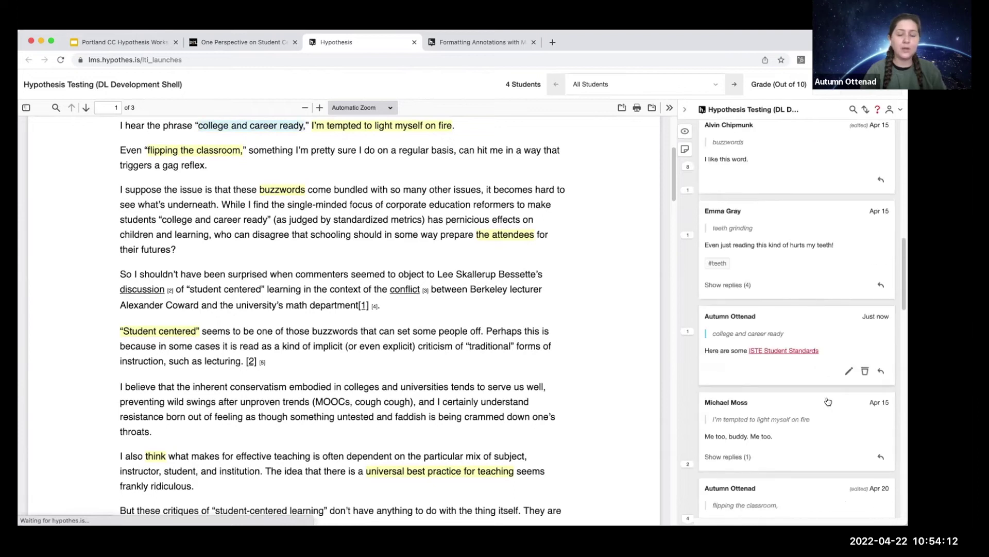
# Load the newly received annotations into the reading's annotation list.
pyautogui.scroll(12, 828, 401)
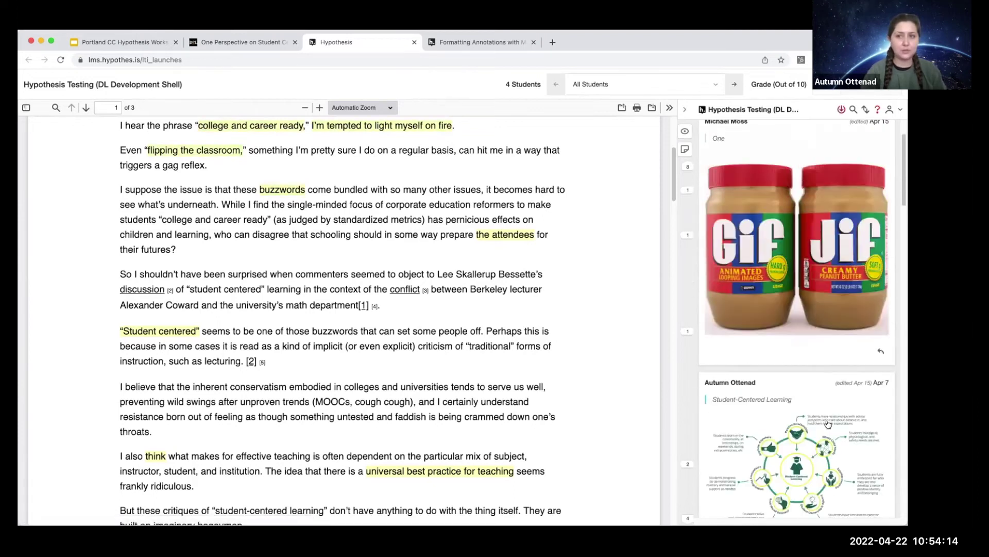
pyautogui.scroll(1, 836, 263)
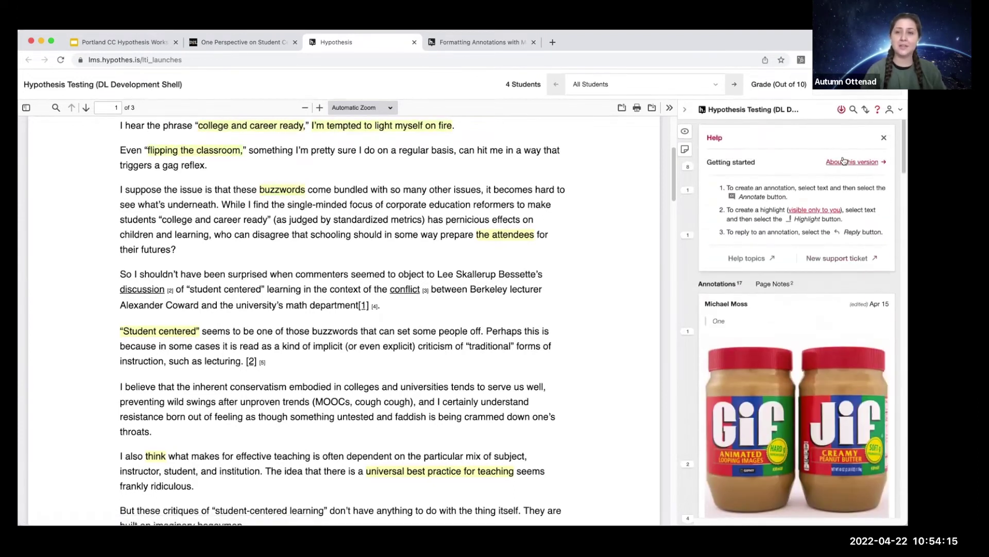
pyautogui.click(842, 110)
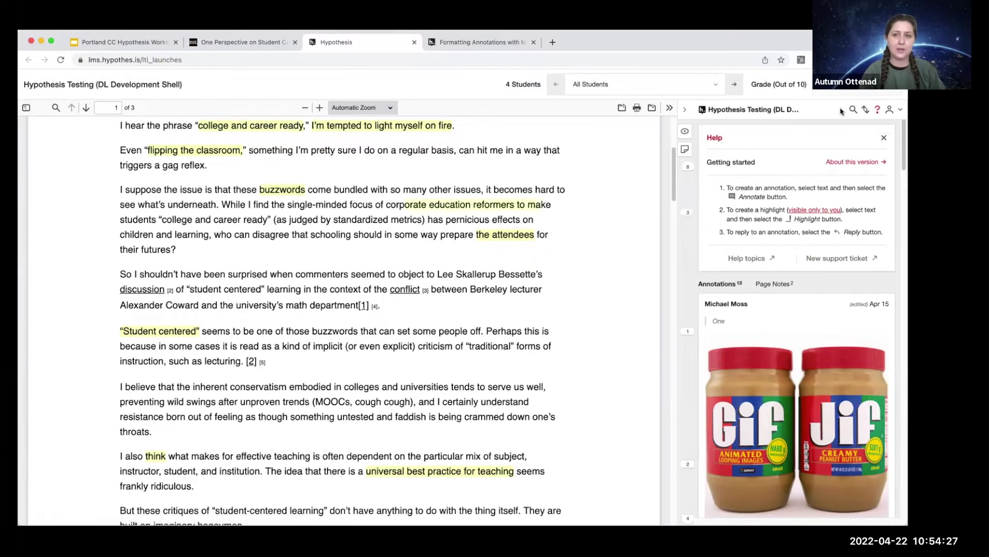
# Sort the annotations by Newest and load the latest incoming updates.
pyautogui.click(867, 110)
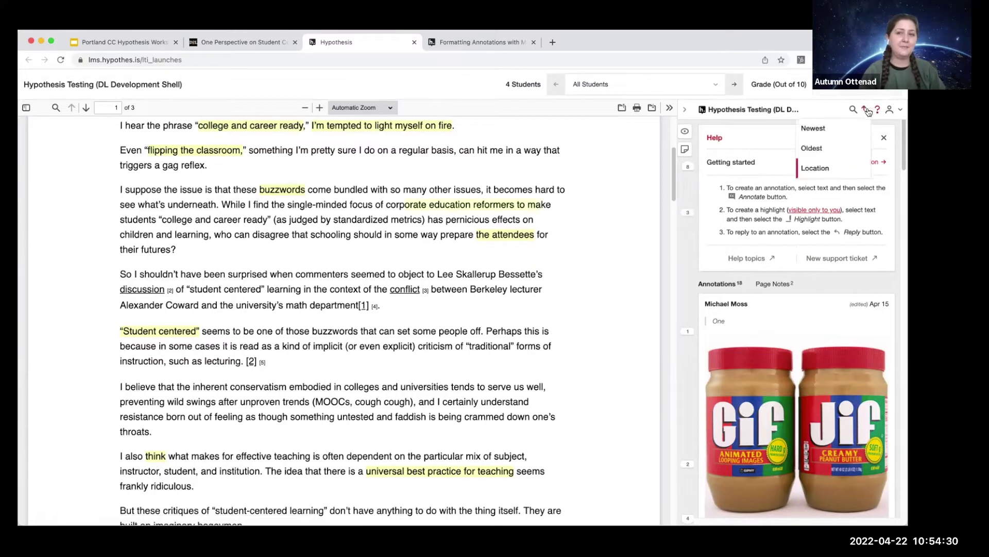
pyautogui.scroll(5, 386, 277)
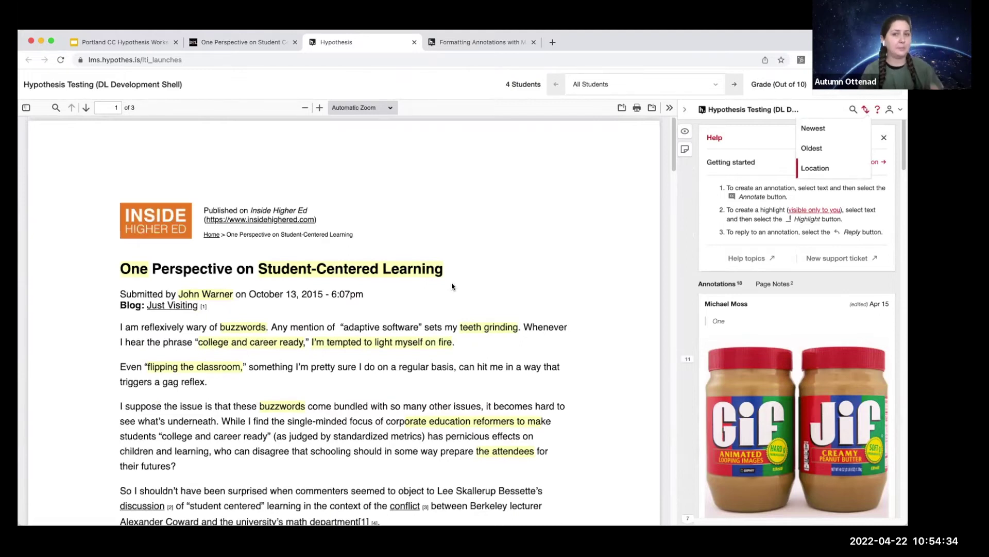
pyautogui.click(815, 129)
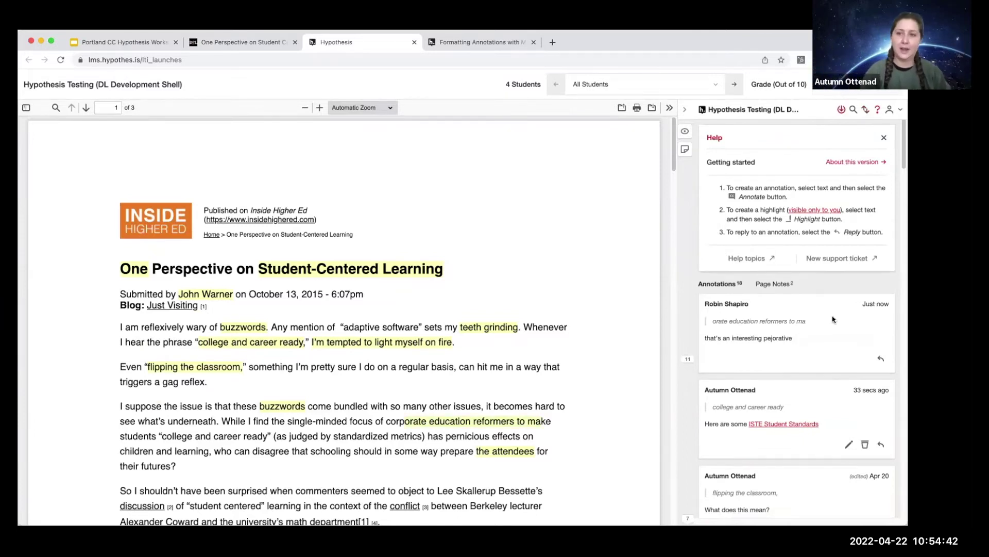
pyautogui.click(840, 110)
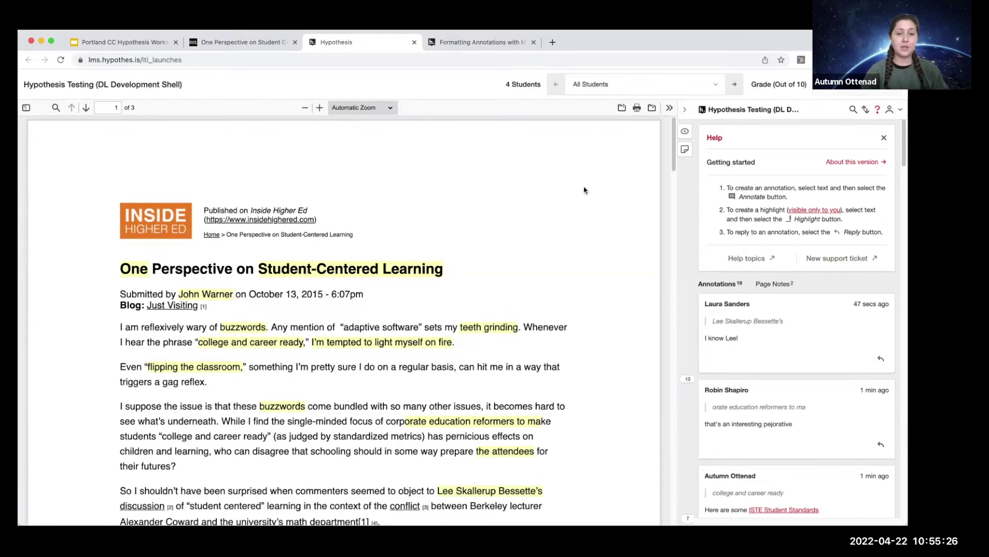
# Collapse the annotation sidebar, hide all highlights and look through the clean text of the reading.
pyautogui.scroll(-1, 585, 191)
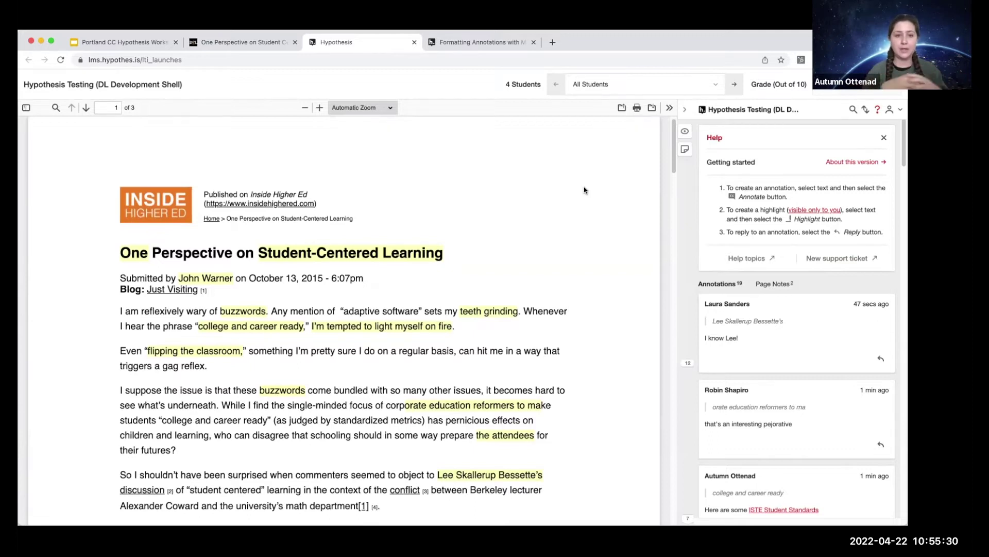
pyautogui.click(685, 110)
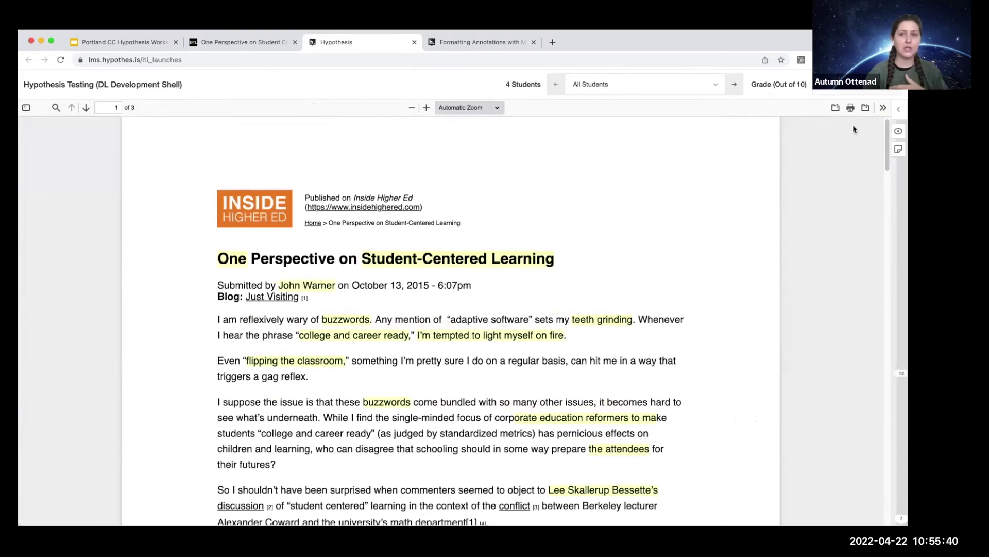
pyautogui.click(899, 133)
pyautogui.scroll(-10, 756, 245)
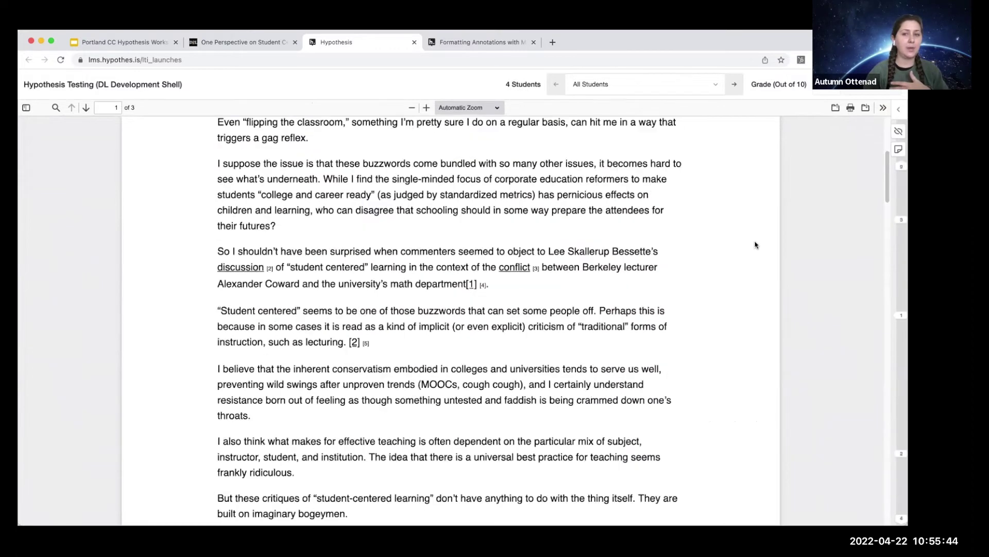
pyautogui.scroll(-6, 756, 245)
pyautogui.scroll(11, 756, 245)
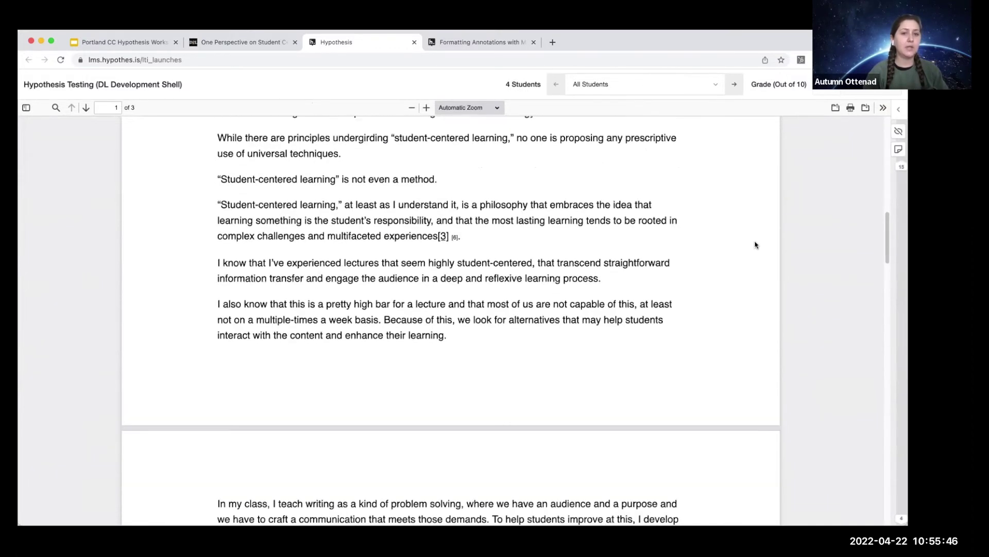
# Return to the beginning of the reading and reopen the annotation sidebar beside the highlighted text.
pyautogui.scroll(4, 756, 245)
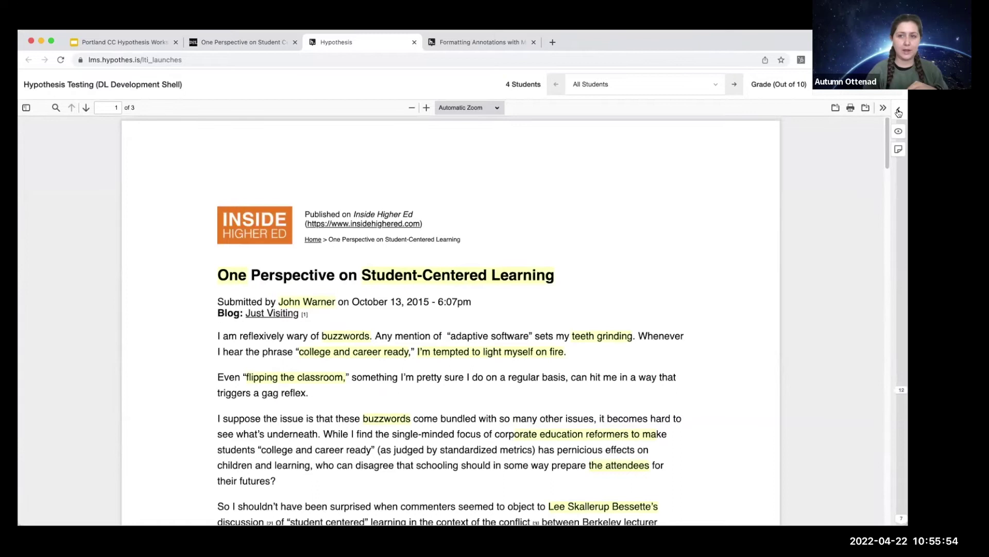
pyautogui.click(899, 112)
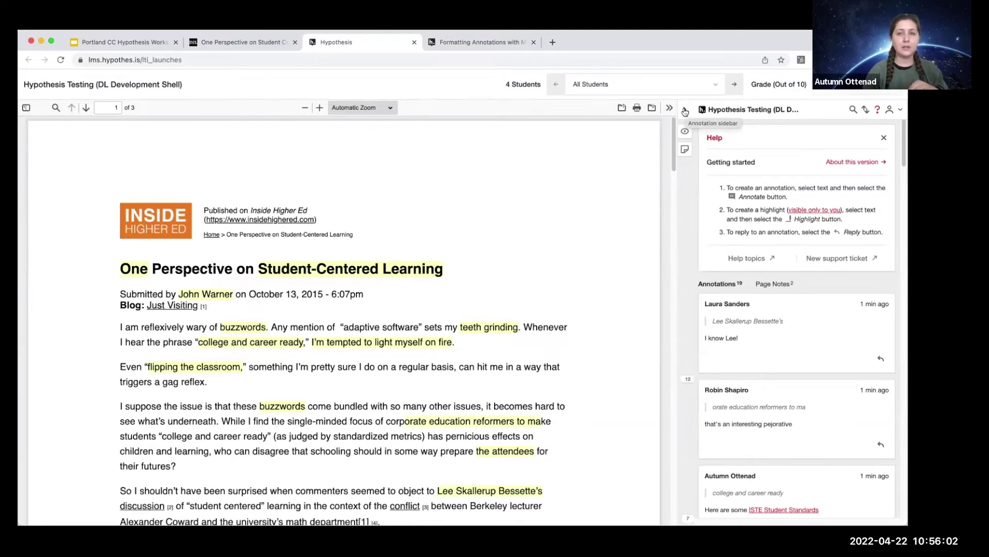
pyautogui.click(685, 112)
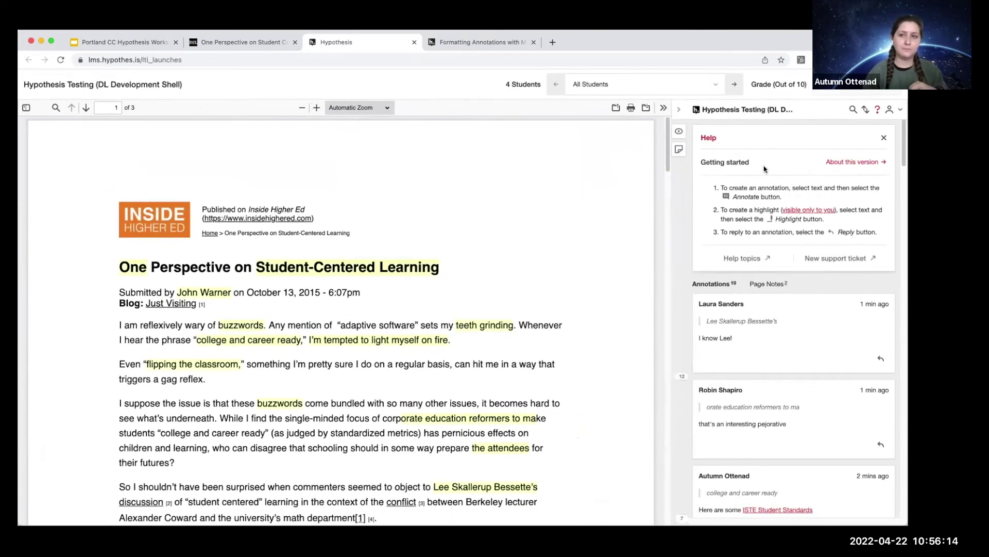
# Search the annotations by a participant's first name and clear the search.
pyautogui.click(853, 110)
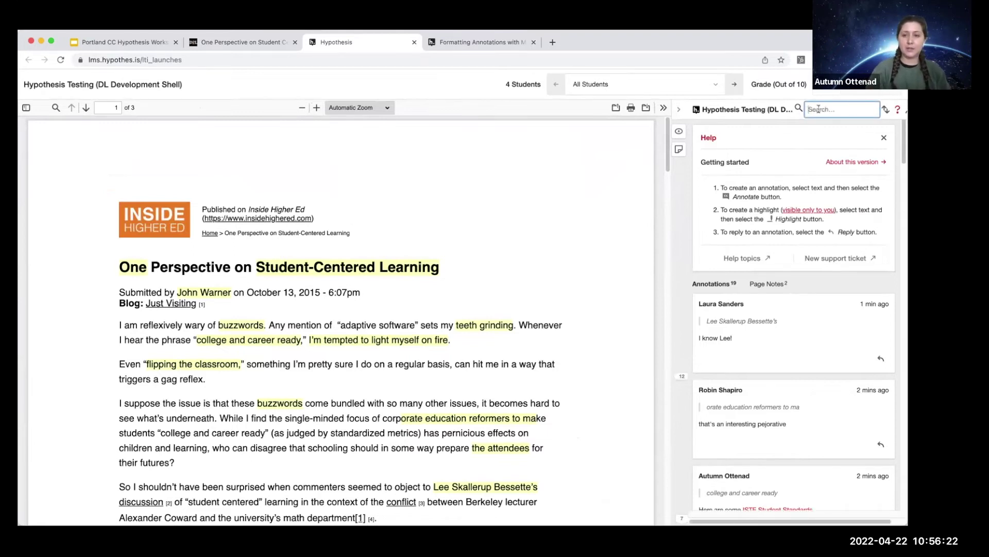
pyautogui.write('robi')
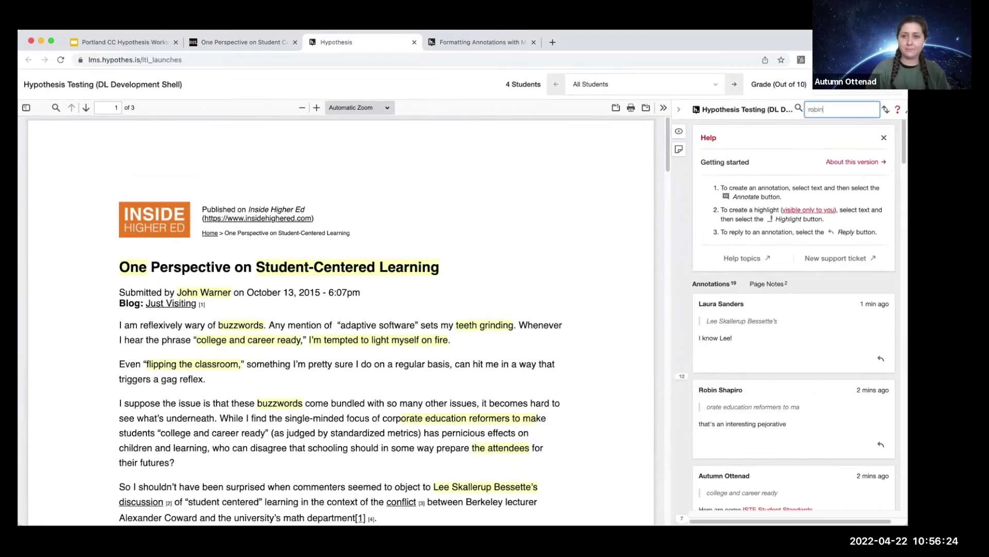
pyautogui.write('n')
pyautogui.press('Return')
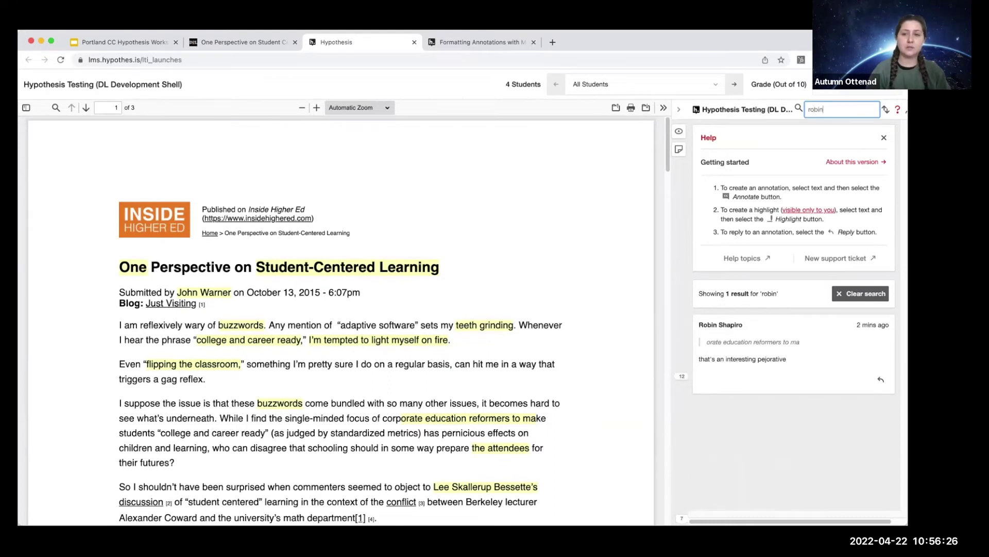
pyautogui.click(866, 294)
# Search the annotations for "diagram", look over the matching annotation and empty the search term.
pyautogui.click(852, 110)
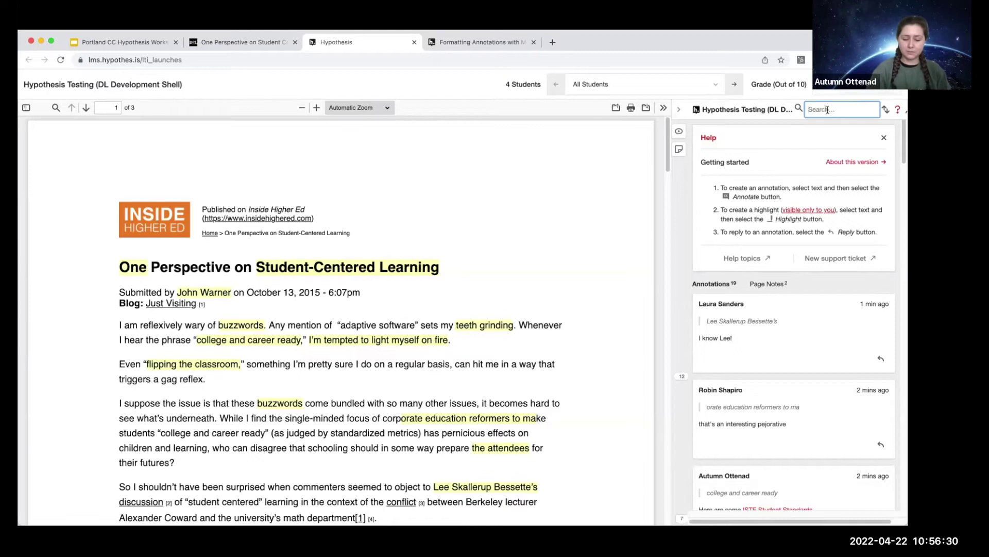
pyautogui.write('diagram')
pyautogui.press('Return')
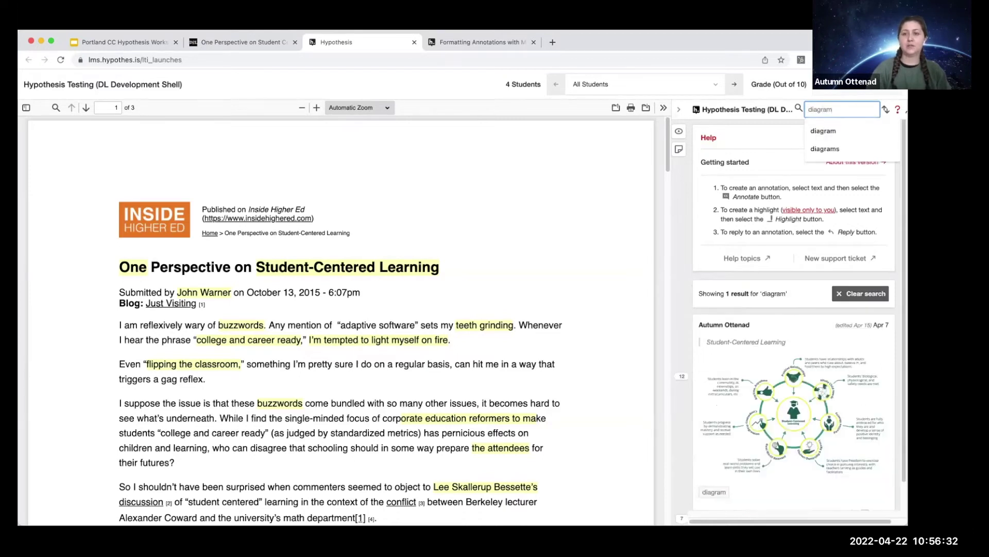
pyautogui.scroll(-1, 743, 401)
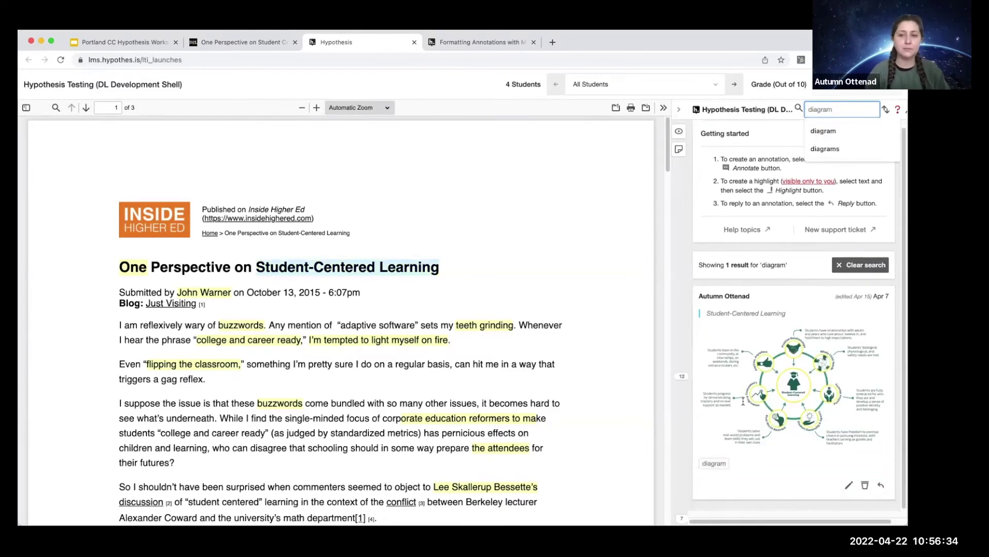
pyautogui.scroll(1, 743, 401)
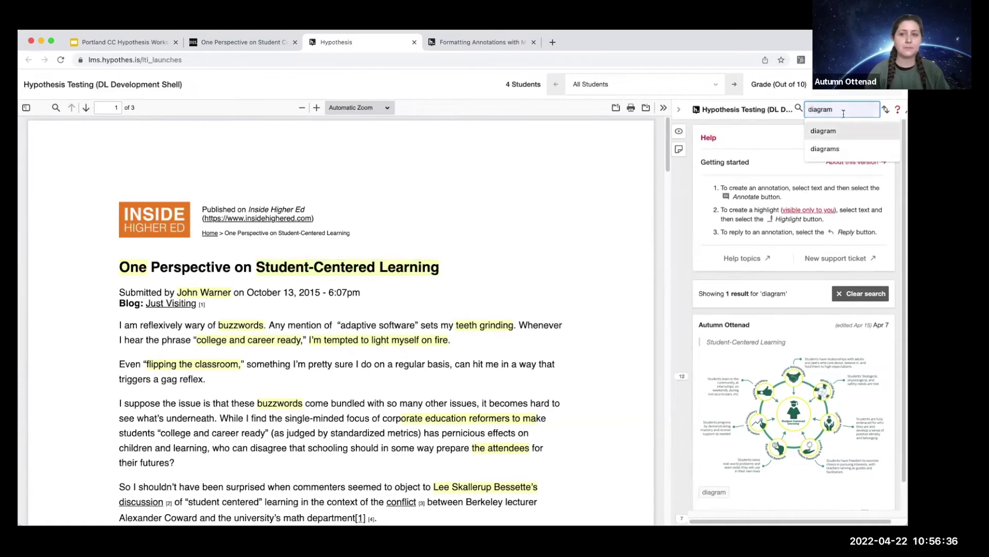
pyautogui.press('super+a')
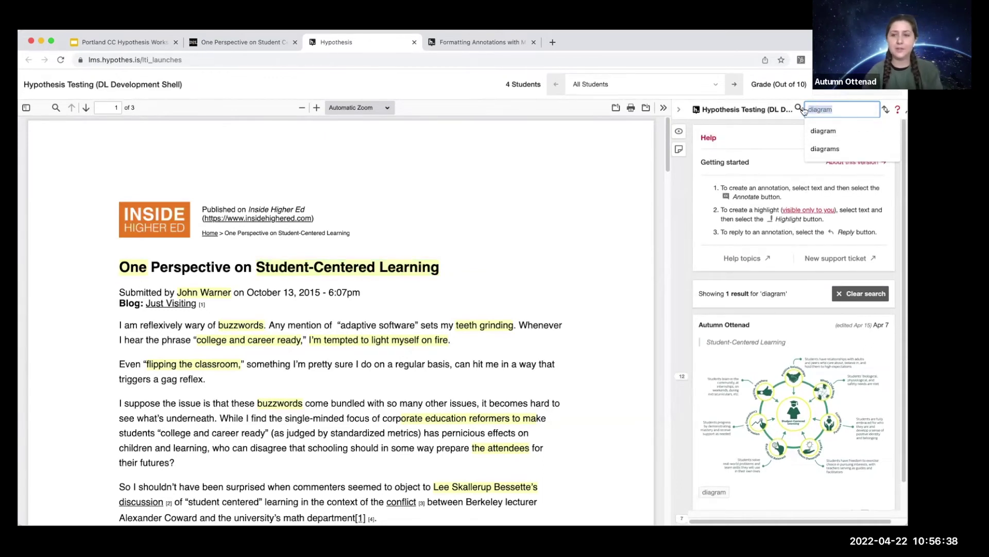
pyautogui.press('BackSpace')
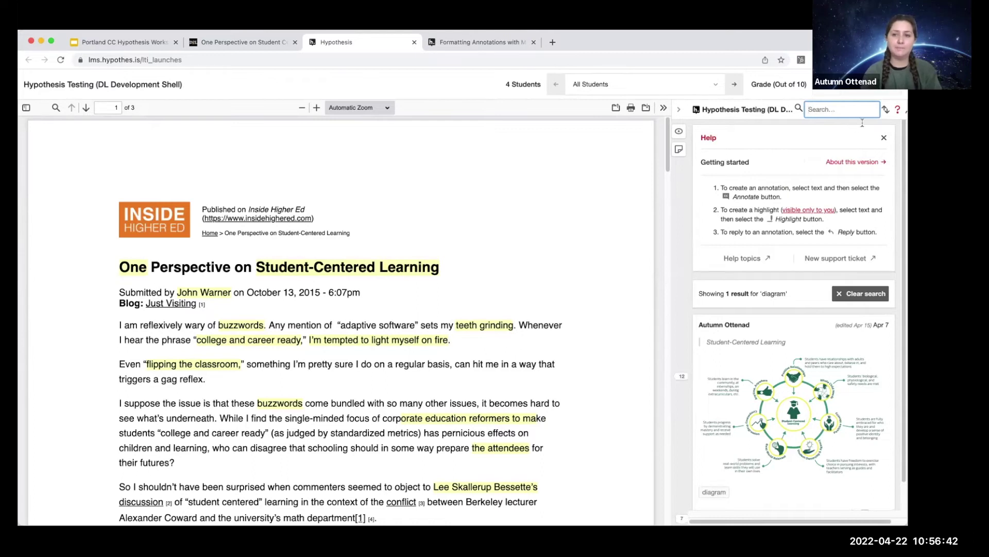
# Switch the annotation sorting to Location and back to Newest.
pyautogui.click(883, 110)
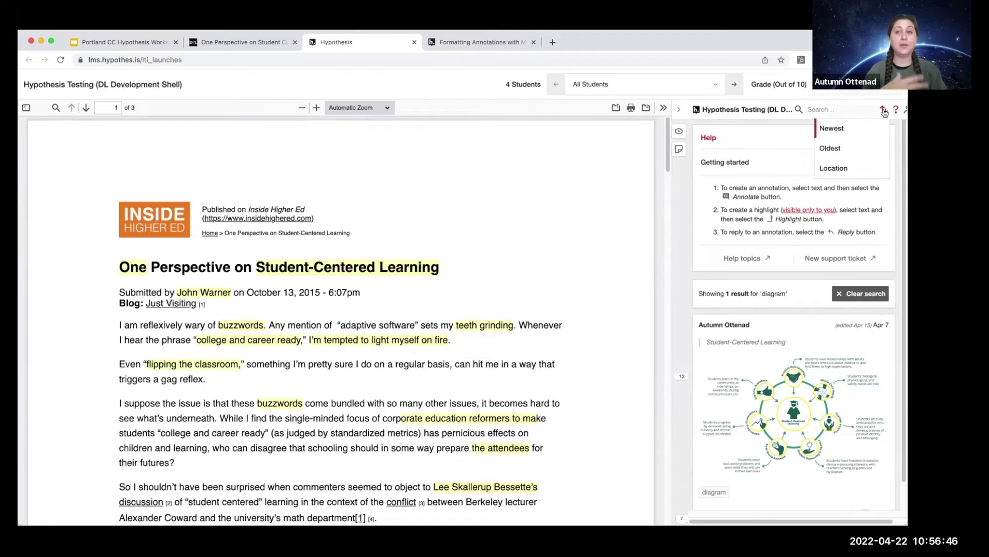
pyautogui.click(854, 167)
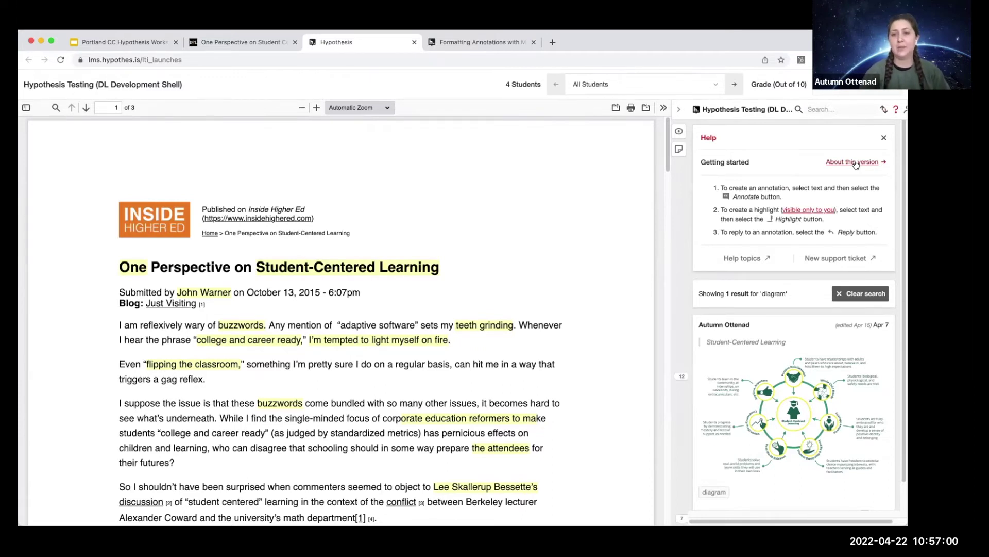
pyautogui.click(905, 109)
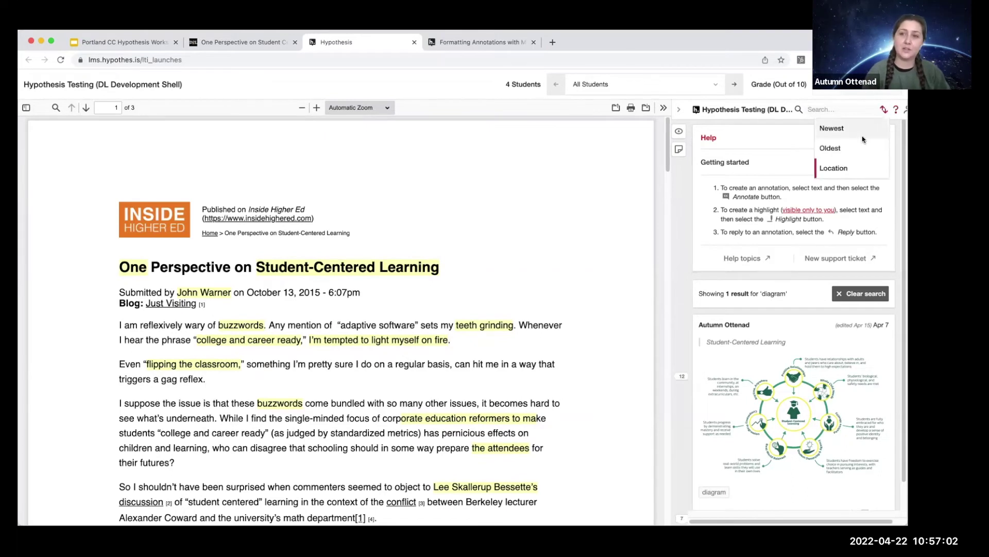
pyautogui.click(869, 125)
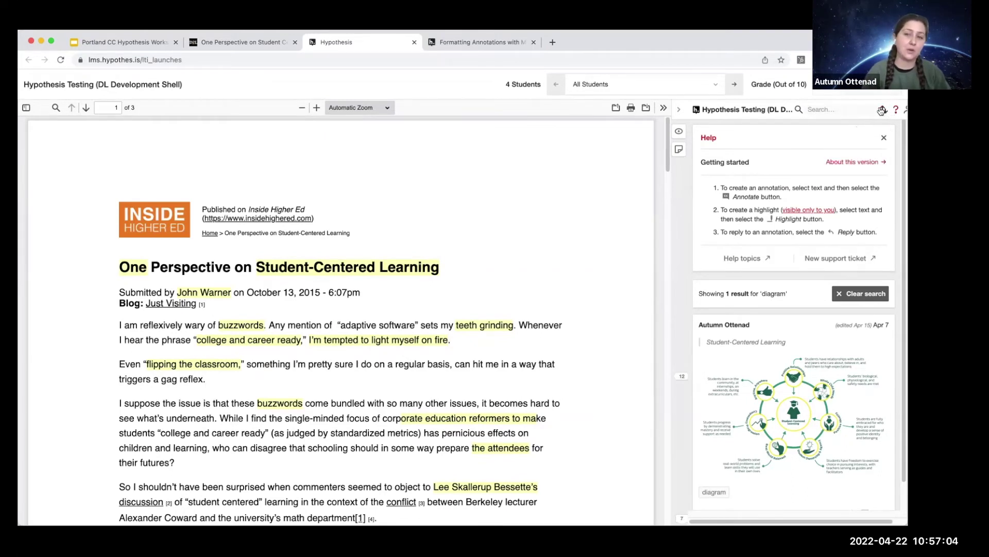
pyautogui.click(871, 110)
pyautogui.click(773, 135)
# Look over the getting-started Help, close it and clear the "diagram" search filter.
pyautogui.click(896, 109)
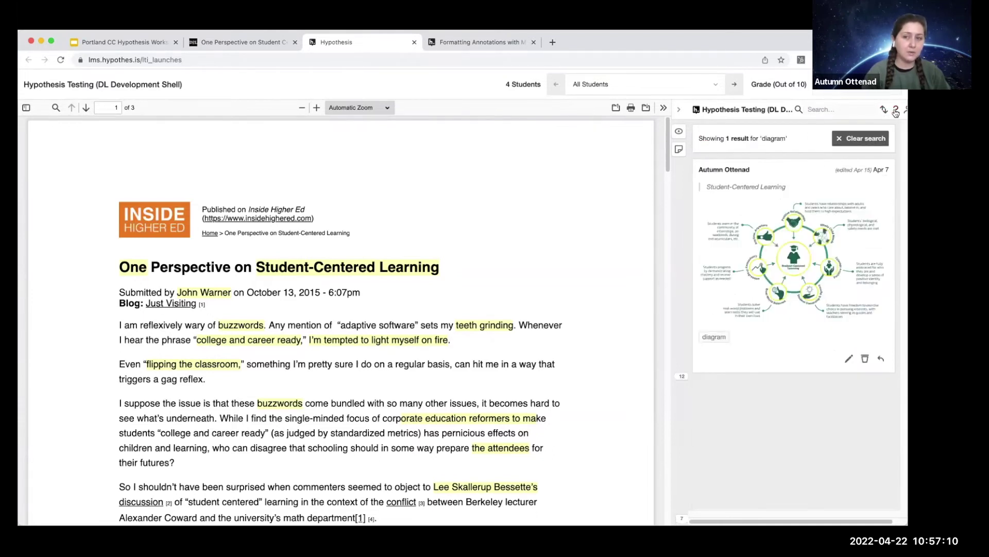
pyautogui.click(896, 110)
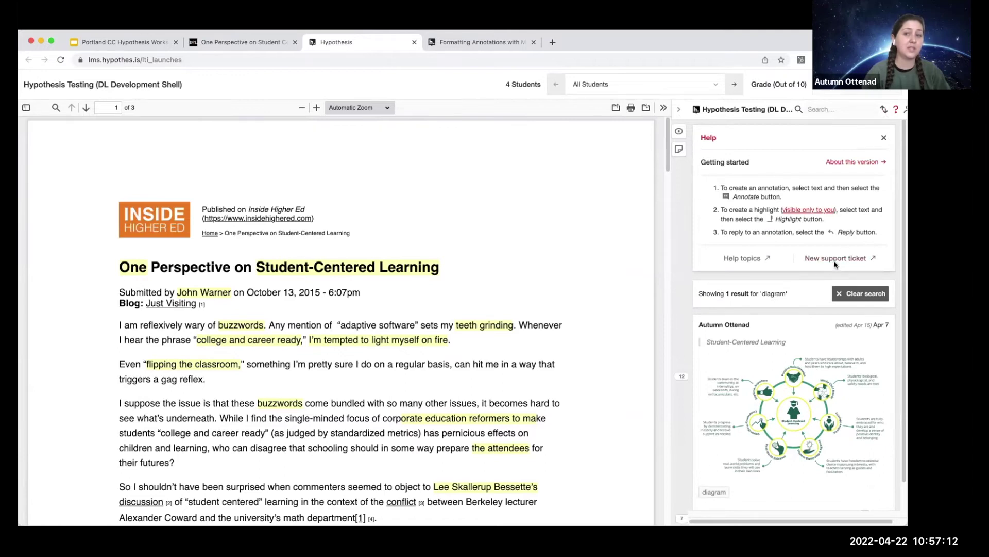
pyautogui.click(896, 110)
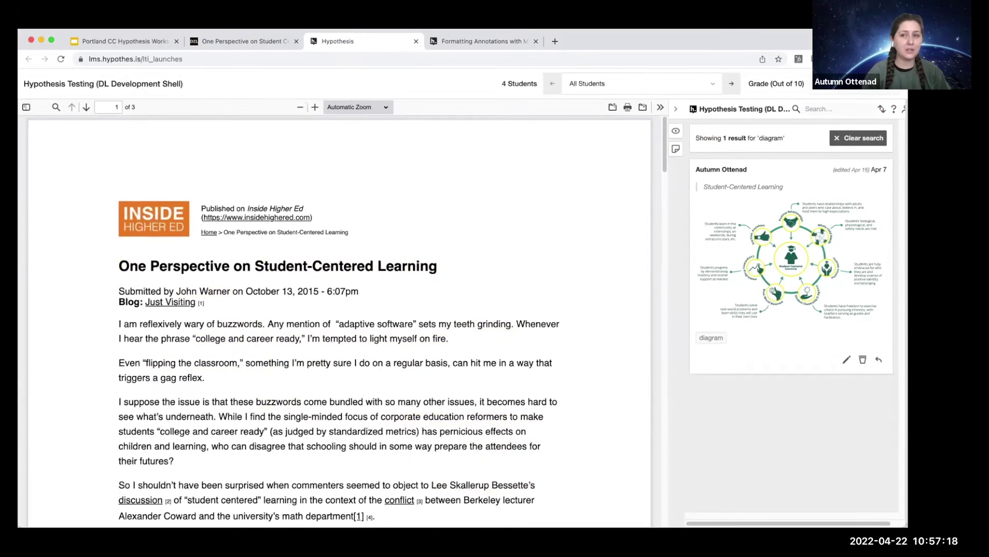
pyautogui.click(896, 110)
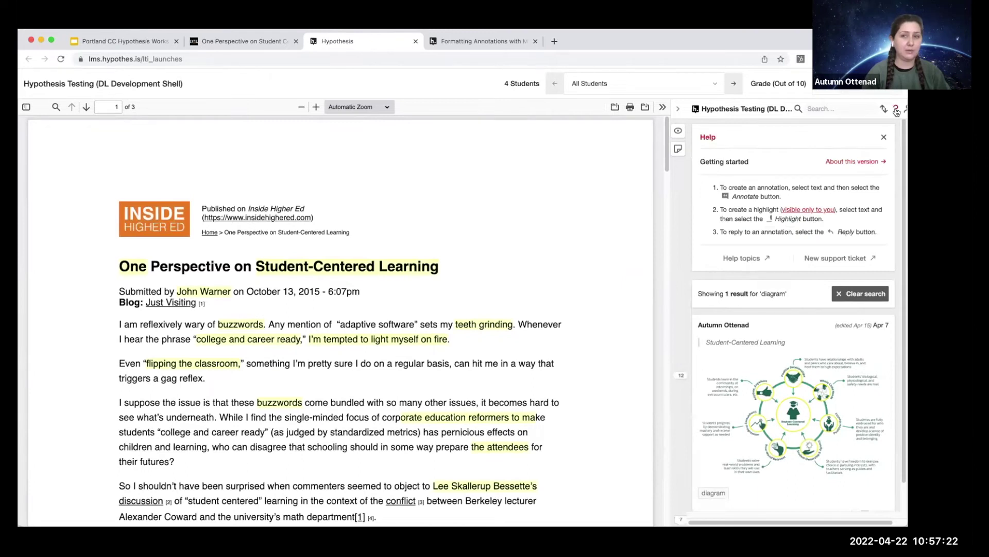
pyautogui.click(897, 110)
pyautogui.click(896, 110)
pyautogui.click(884, 137)
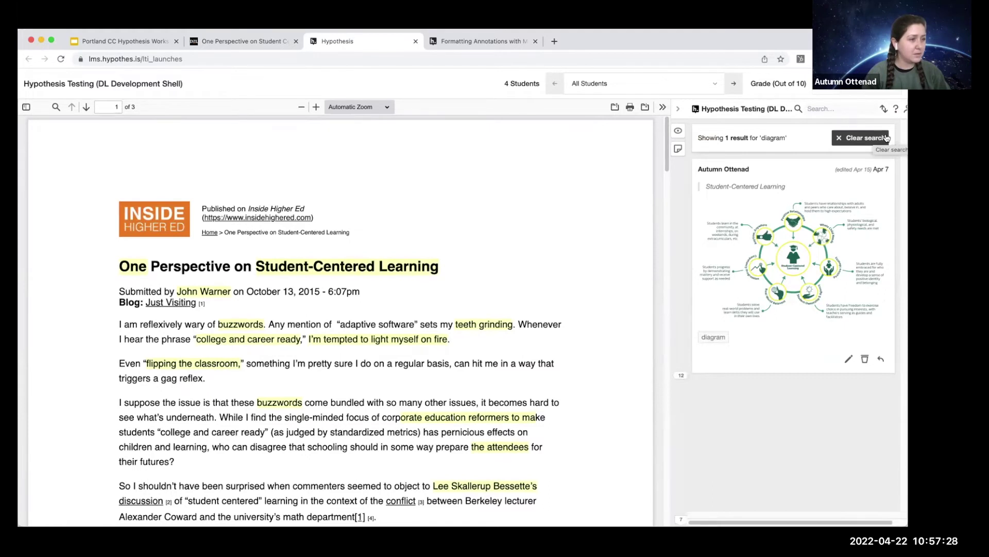
pyautogui.click(855, 137)
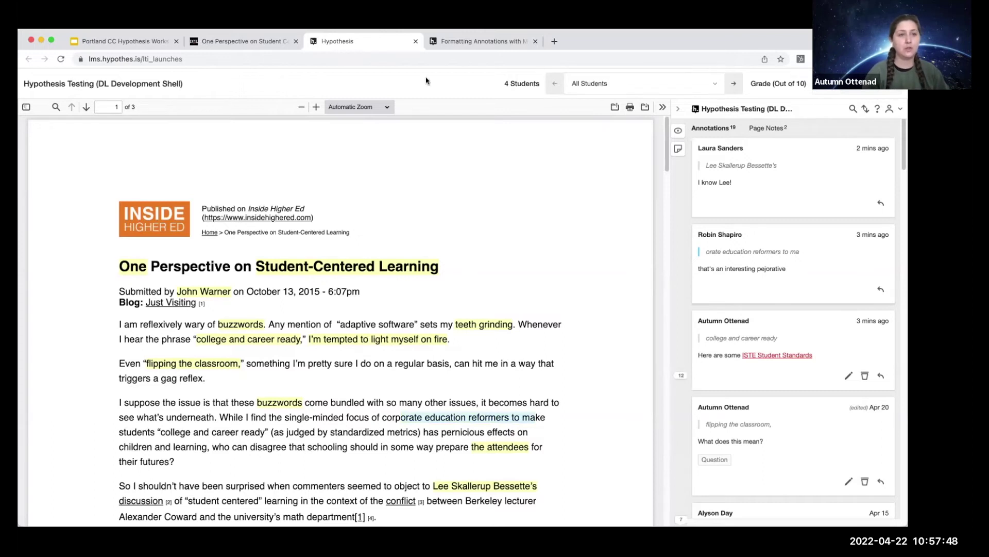
# Try to reload the Hypothesis page, close its tab and reopen "One Perspective on Student Centered Learning" from the course content.
pyautogui.click(60, 59)
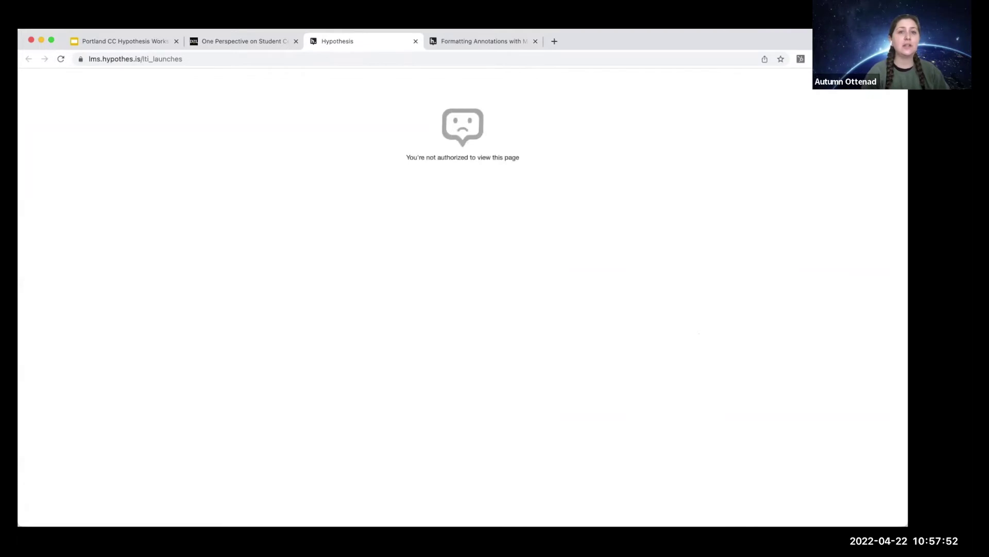
pyautogui.click(415, 41)
pyautogui.click(283, 44)
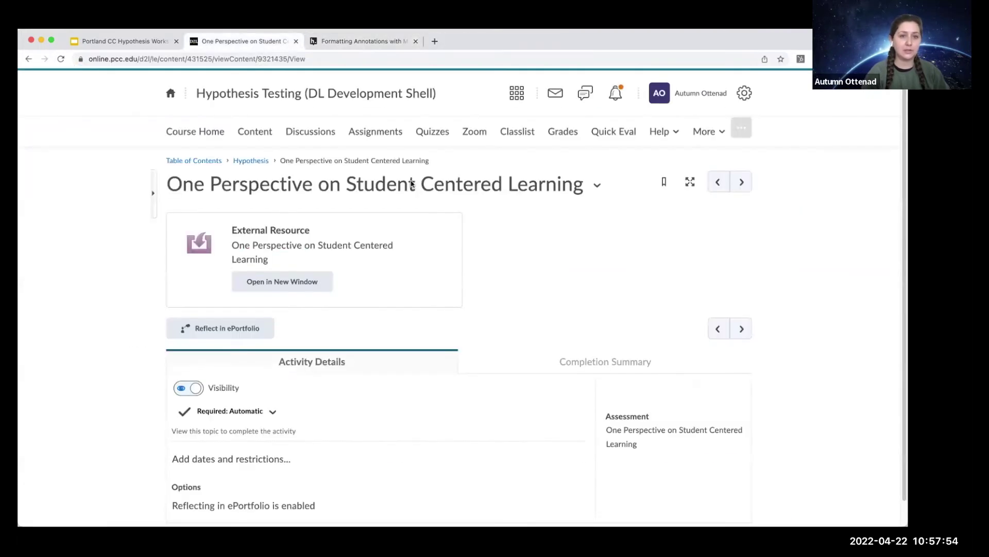
pyautogui.click(254, 133)
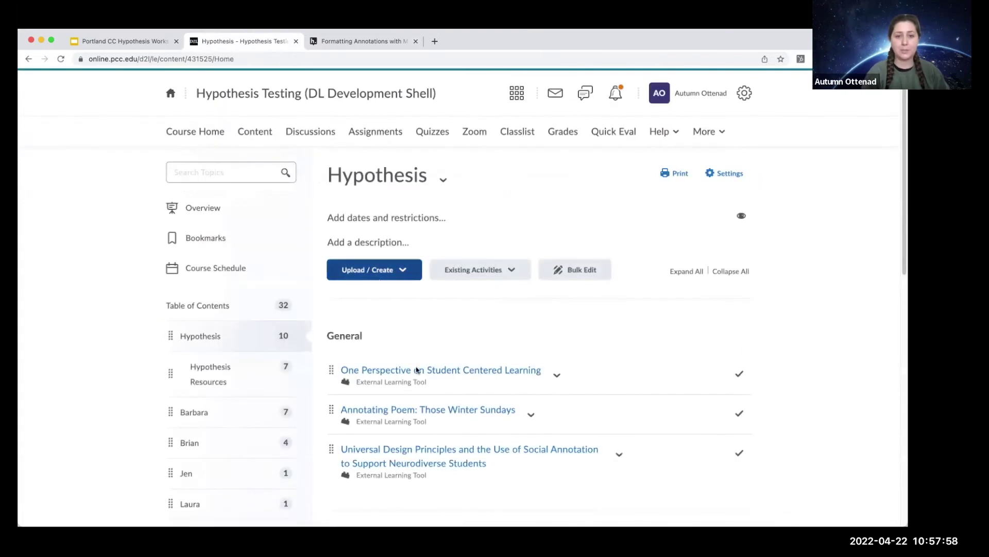
pyautogui.click(425, 370)
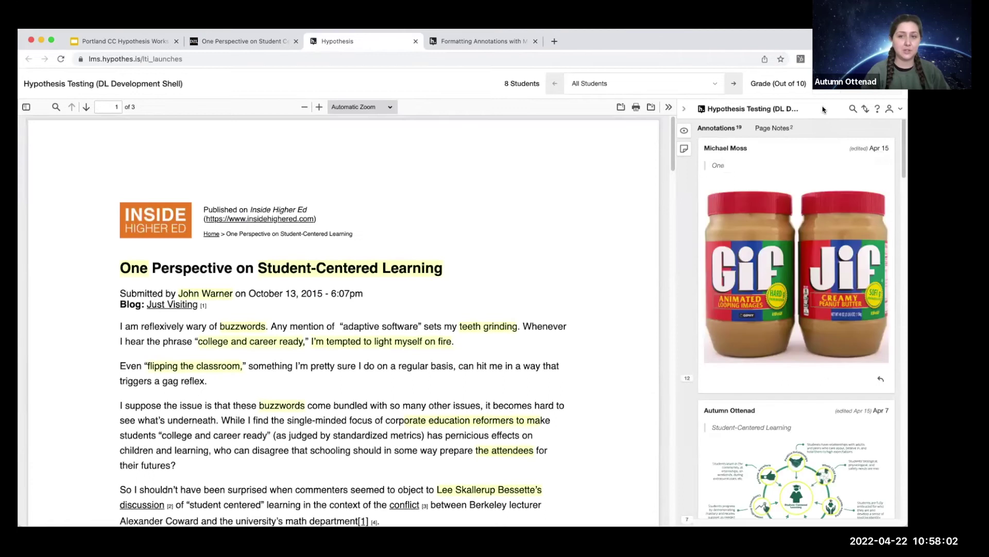
# Sort the reopened reading's annotations by Newest and look through the list.
pyautogui.click(866, 109)
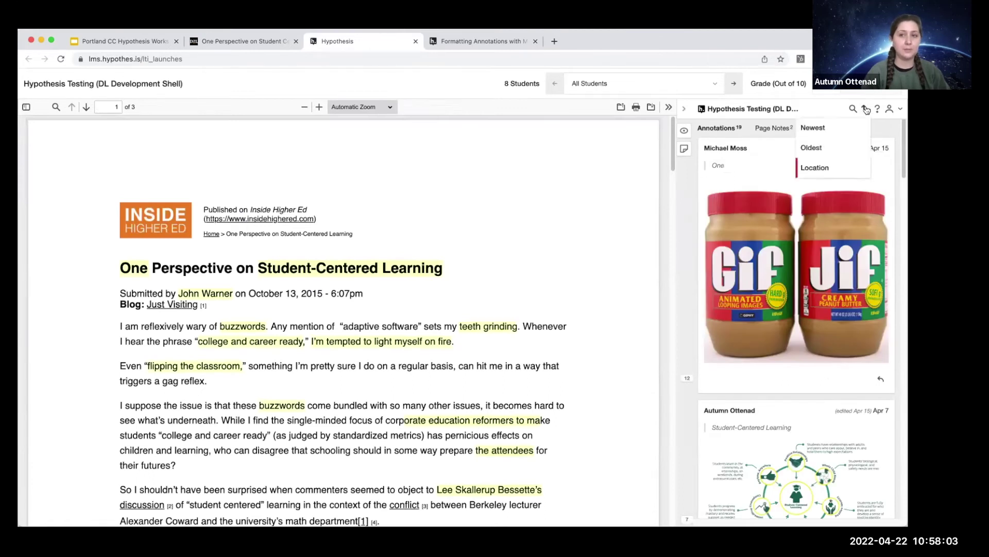
pyautogui.click(834, 129)
pyautogui.scroll(-2, 823, 155)
pyautogui.scroll(-5, 823, 155)
pyautogui.scroll(7, 824, 157)
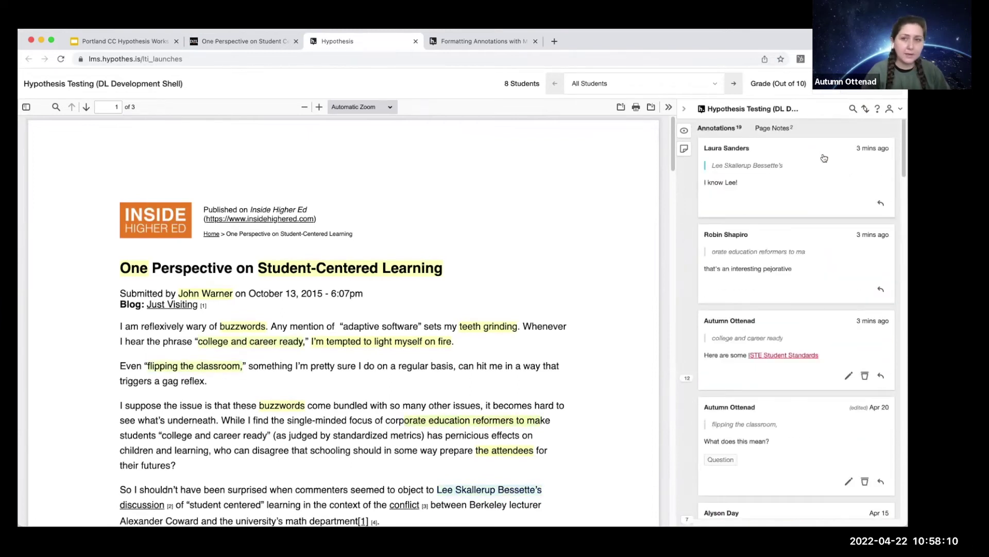
# Find an annotation by searching for its author's first name, and clear the search to restore the full list.
pyautogui.click(853, 109)
pyautogui.write('Robi')
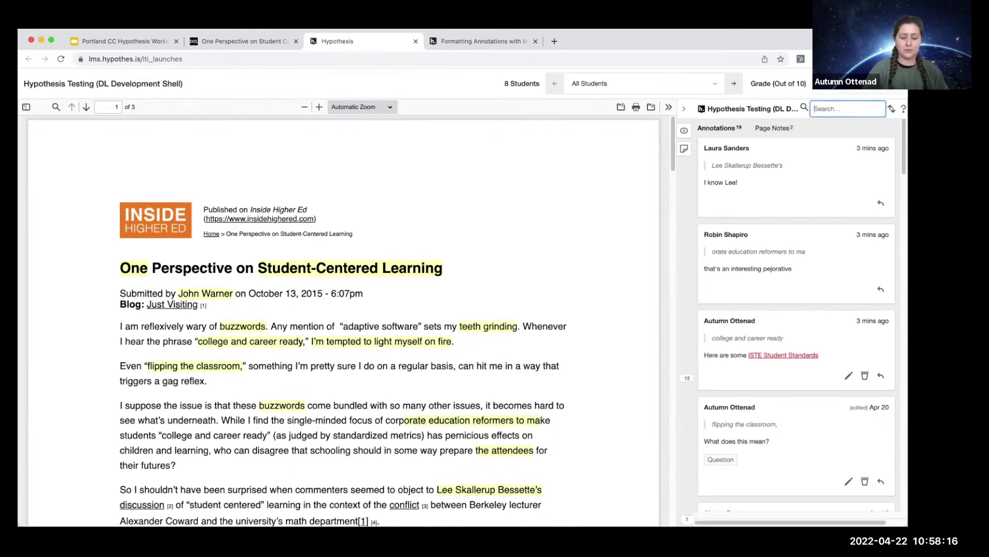
pyautogui.write('n')
pyautogui.press('Return')
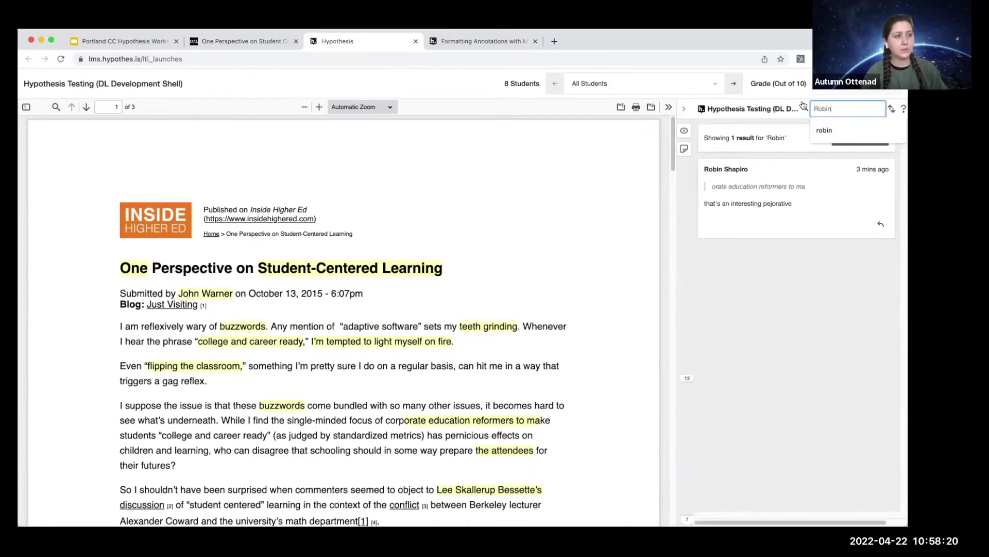
pyautogui.click(864, 120)
pyautogui.click(848, 138)
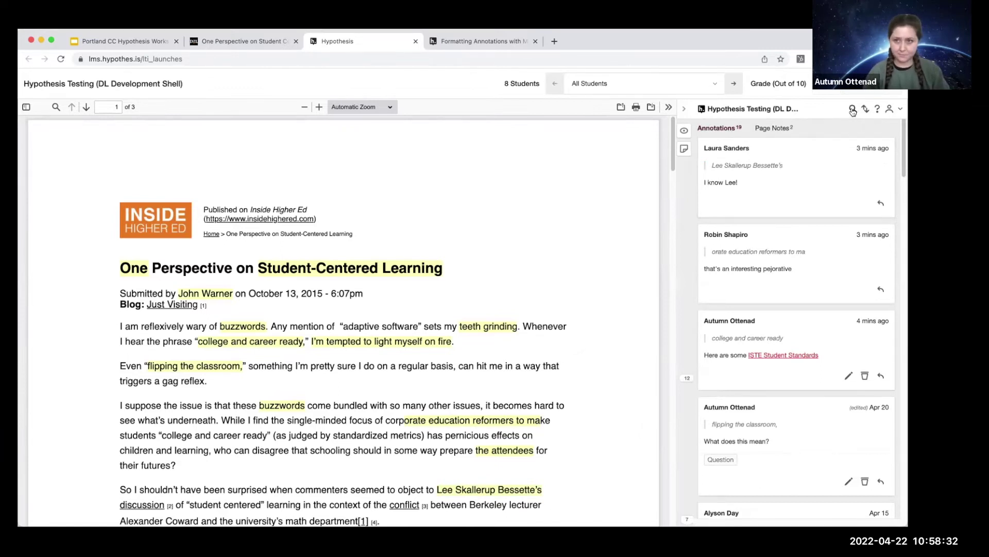
# Sort the annotations by Oldest and select the annotation anchored to "Student-Centered Learning".
pyautogui.click(865, 110)
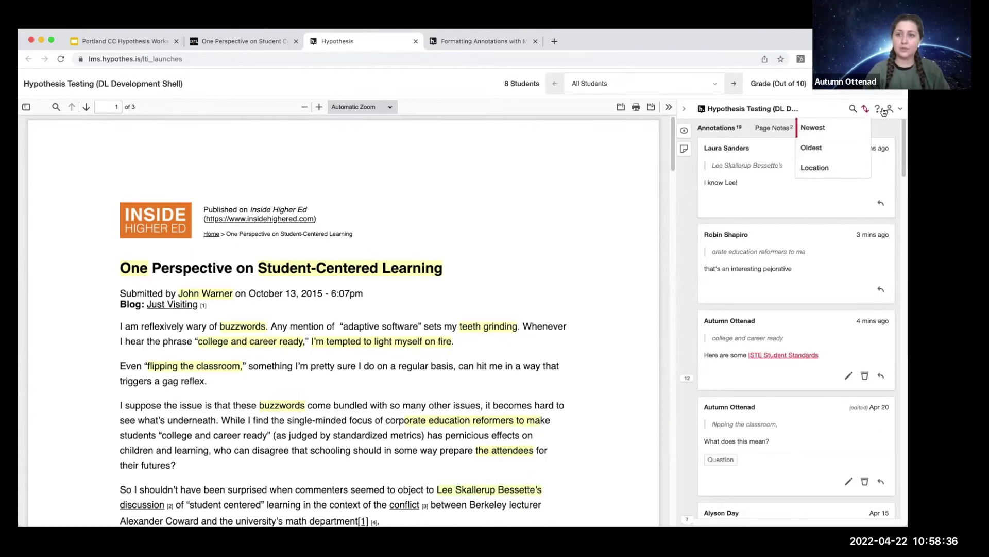
pyautogui.click(844, 150)
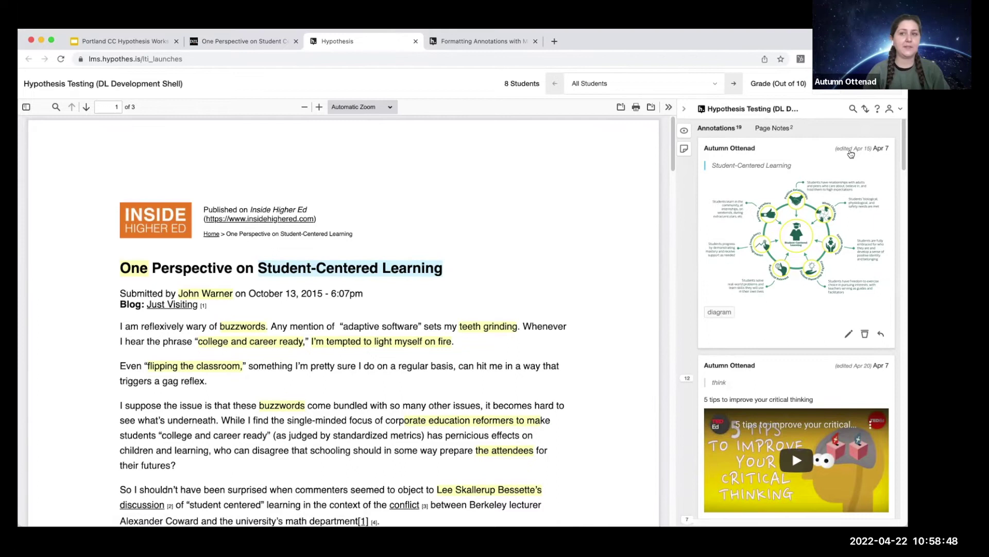
pyautogui.click(763, 168)
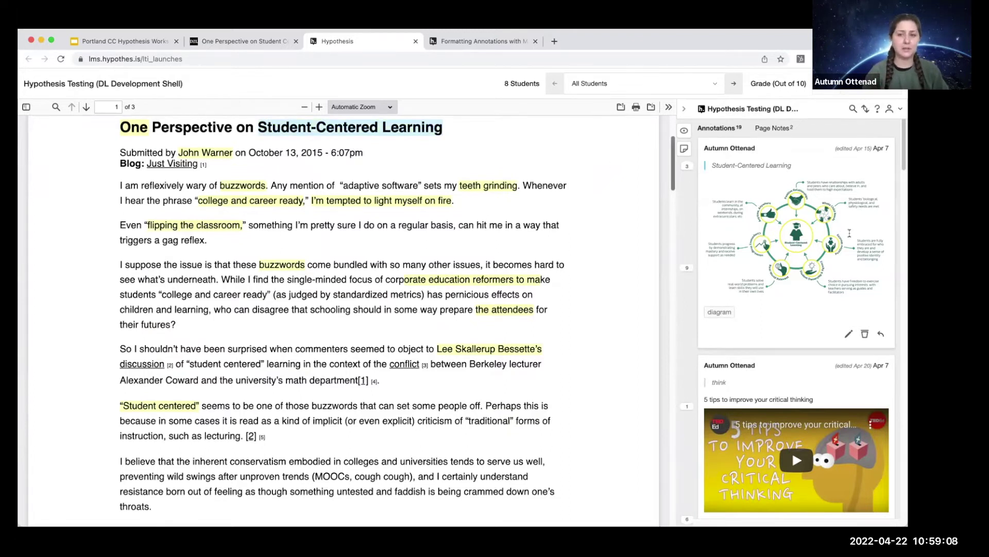
# Open the diagram image from the "Student-Centered Learning" annotation in its own tab, and return to the Hypothesis reading.
pyautogui.rightClick(798, 220)
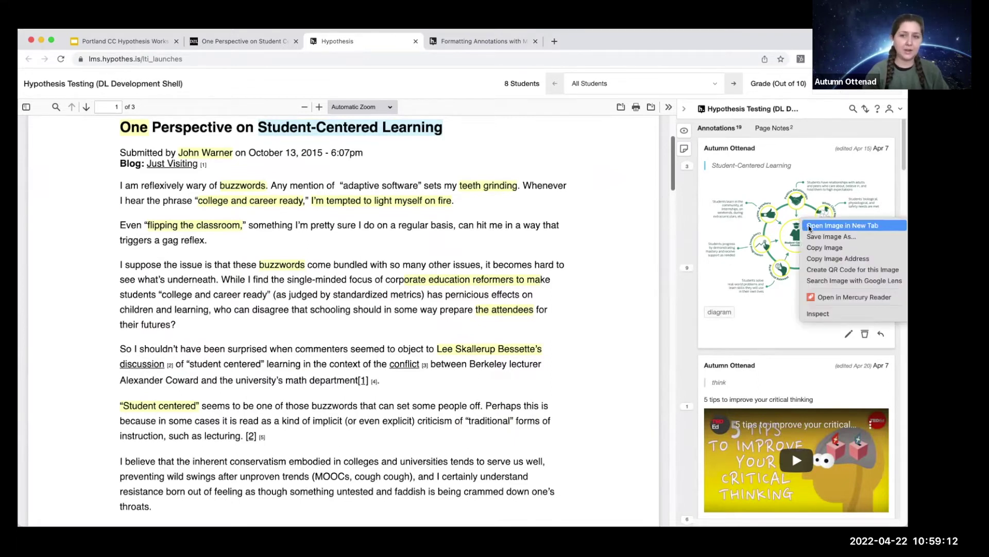
pyautogui.click(835, 225)
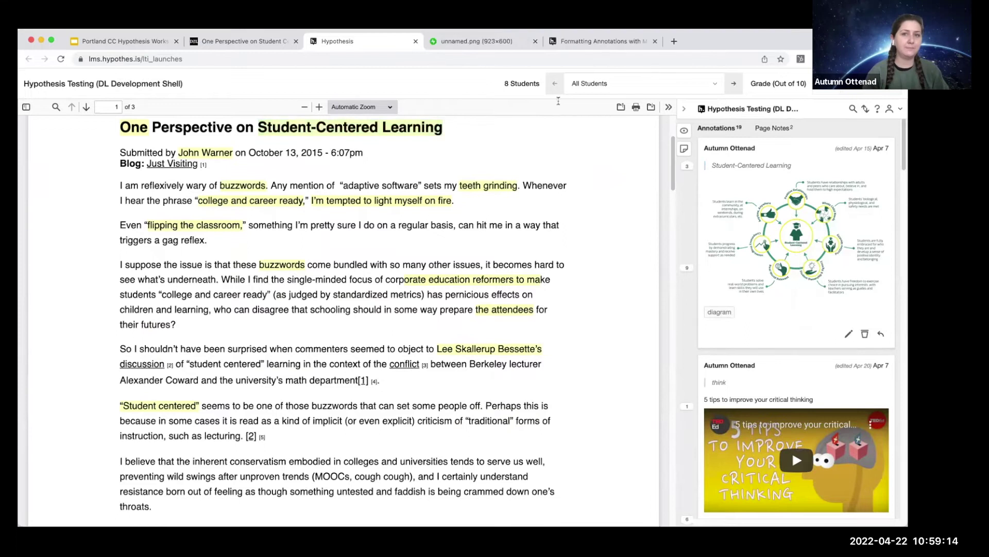
pyautogui.click(501, 46)
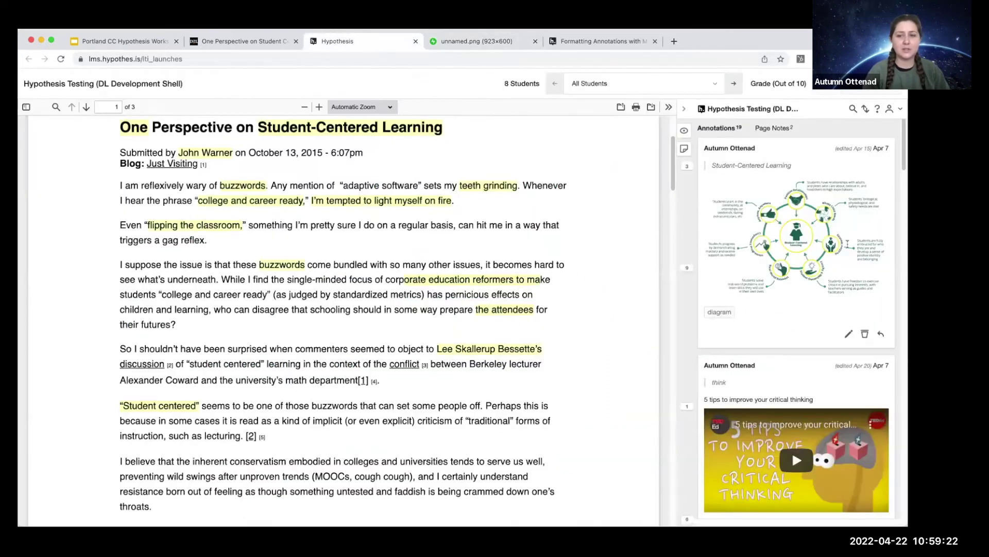
pyautogui.click(336, 42)
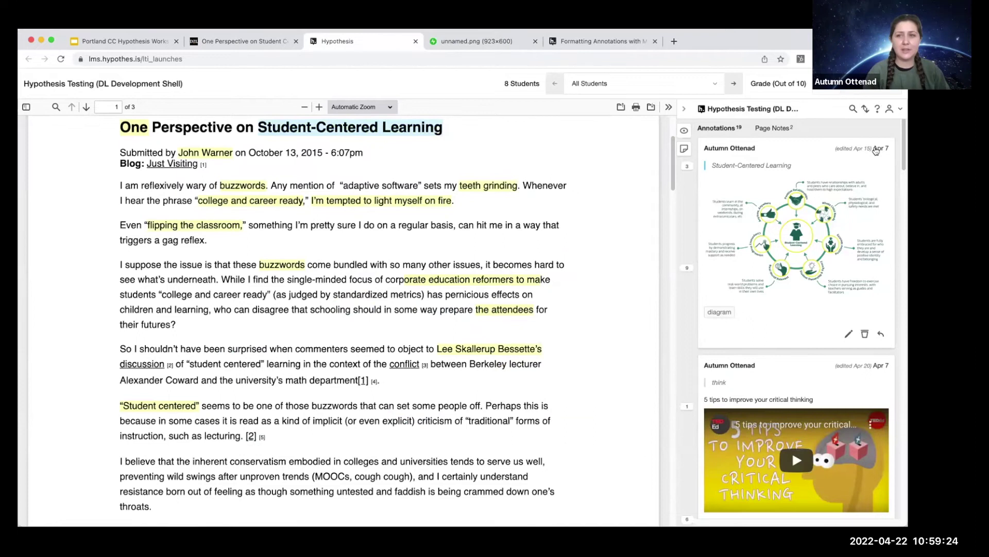
# Sort the annotations by Location, and restore the Oldest order.
pyautogui.click(866, 109)
pyautogui.click(842, 170)
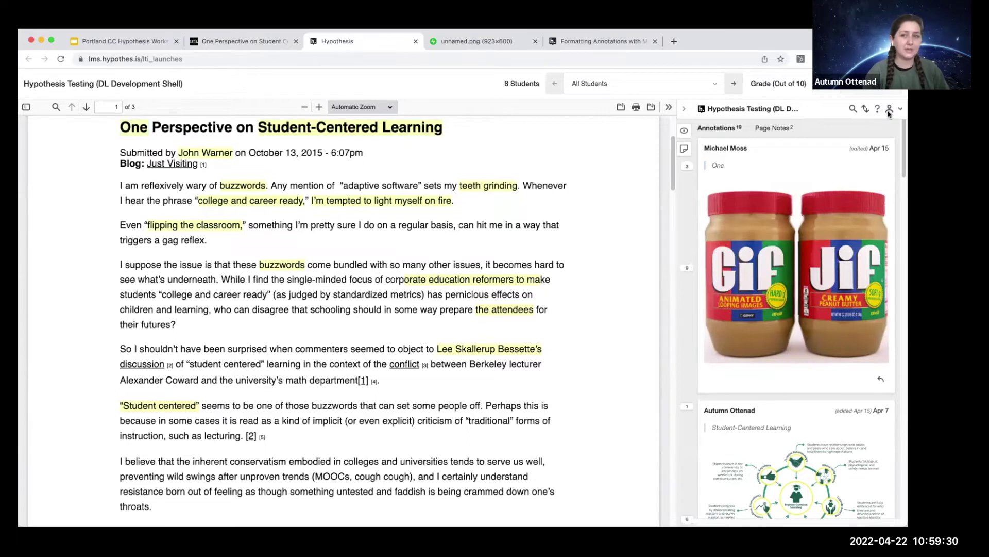
pyautogui.click(866, 108)
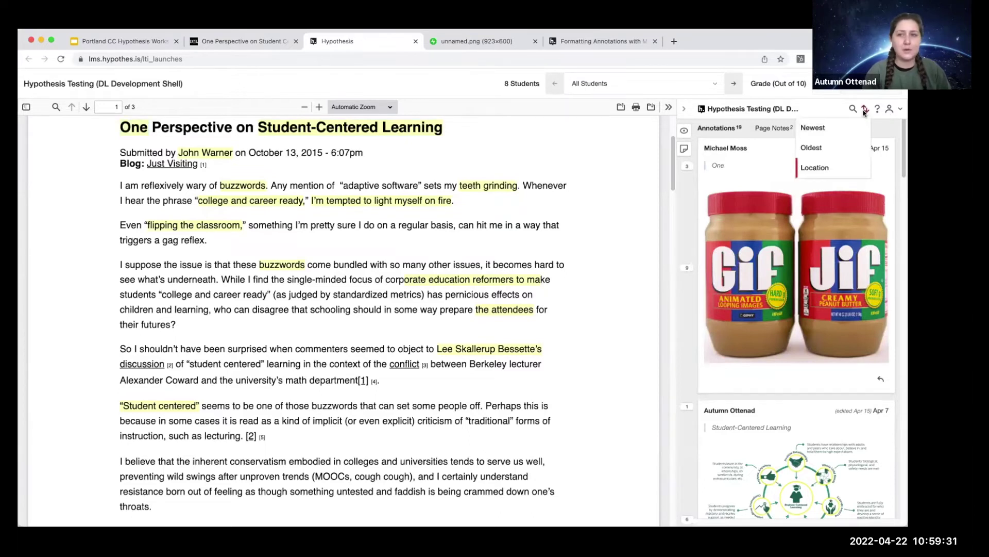
pyautogui.click(840, 148)
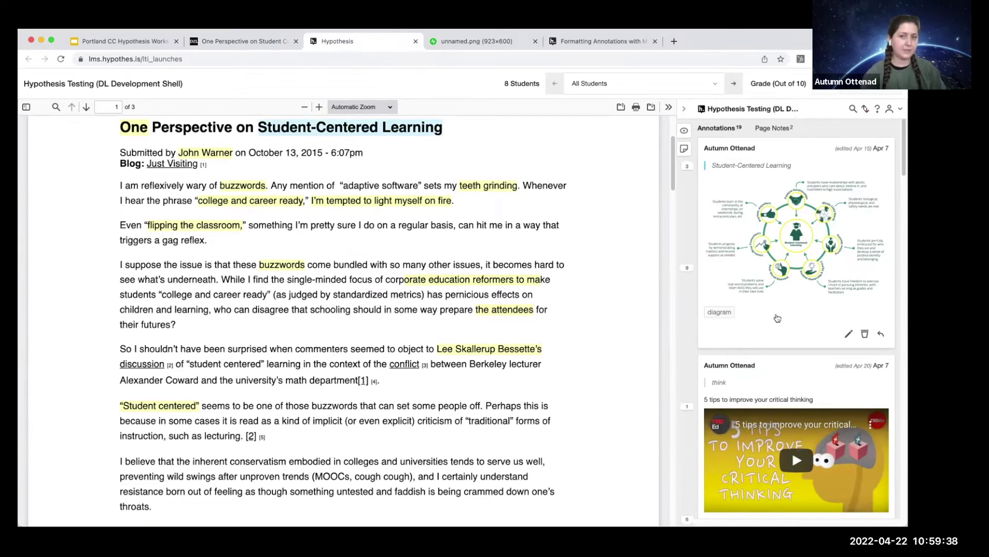
# Bring up the delete confirmation for the "Student-Centered Learning" annotation and dismiss it without deleting.
pyautogui.click(866, 335)
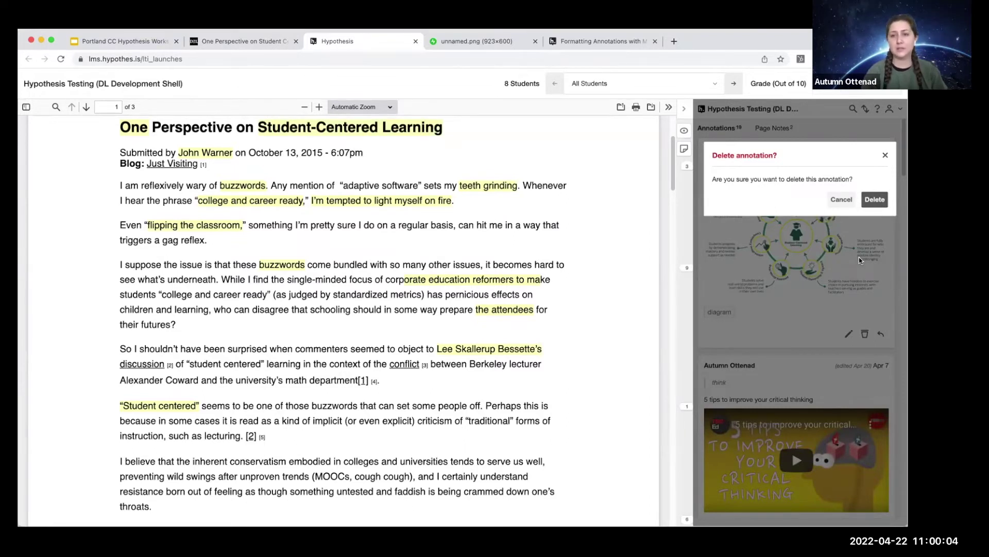
pyautogui.click(884, 155)
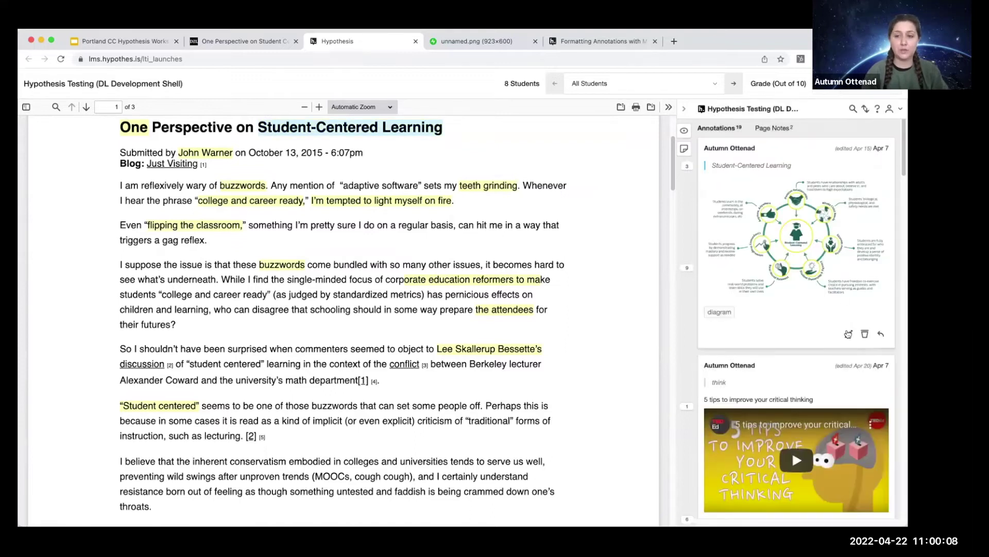
pyautogui.click(881, 334)
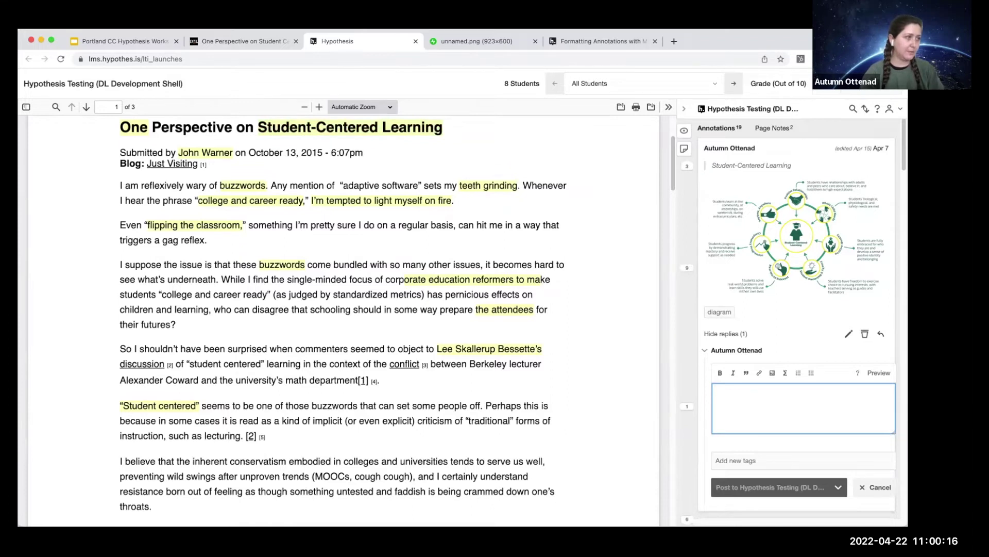
pyautogui.press('super+Tab')
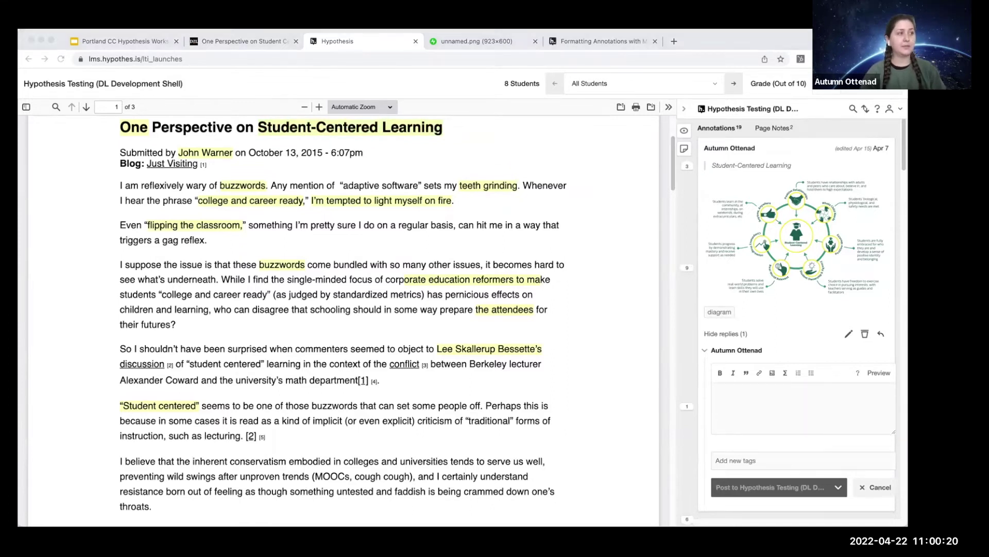
pyautogui.click(772, 393)
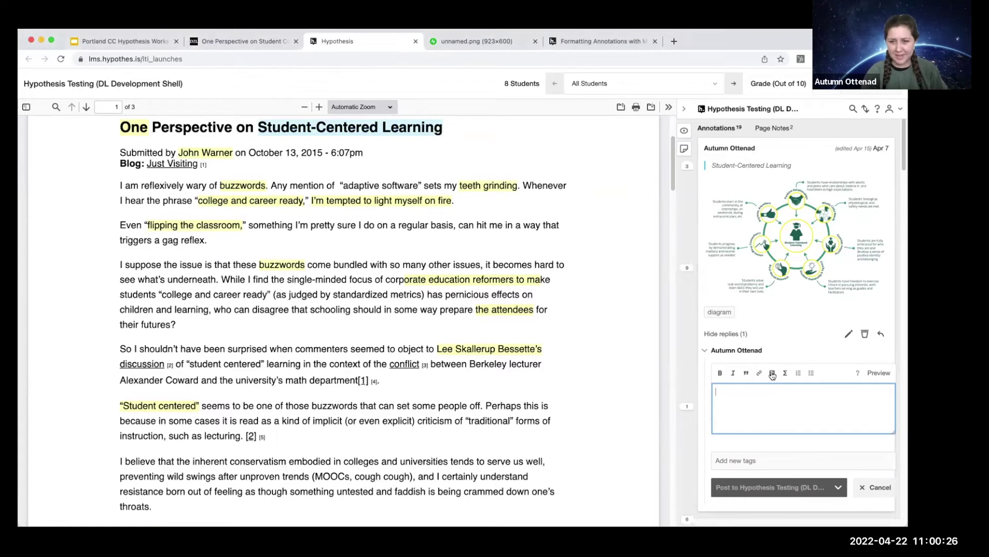
pyautogui.click(772, 373)
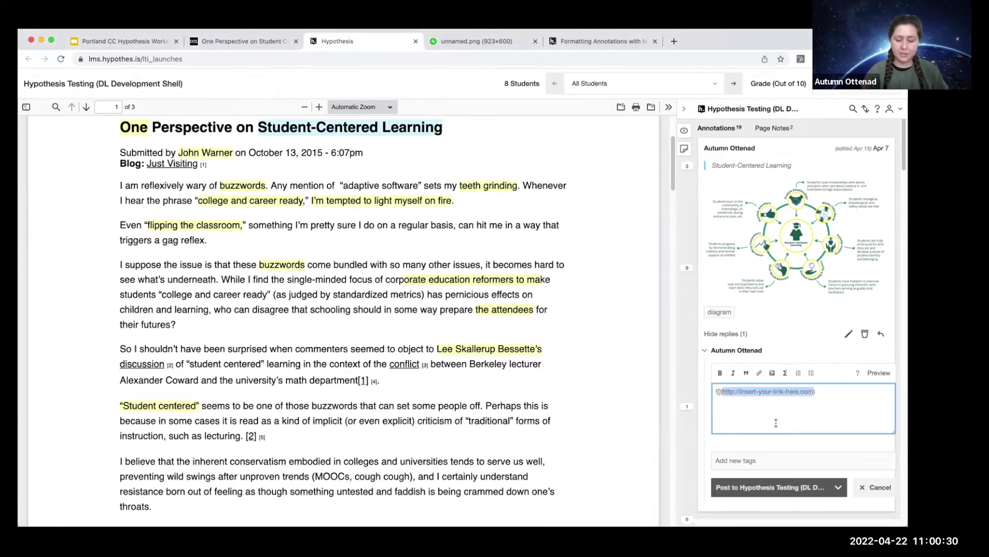
pyautogui.write('https://o.quizlet.com/wZM6nzd6LLoQW4gYVxKjsQ_b.png')
# Give the reply's image the alt text "Student Centered learning Diagram".
pyautogui.click(719, 391)
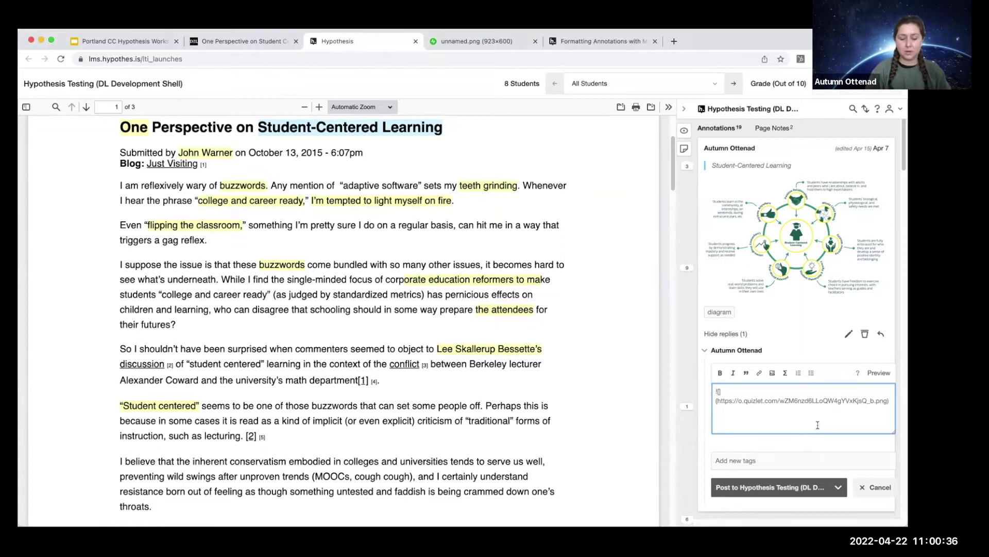
pyautogui.write('Student Centered learning')
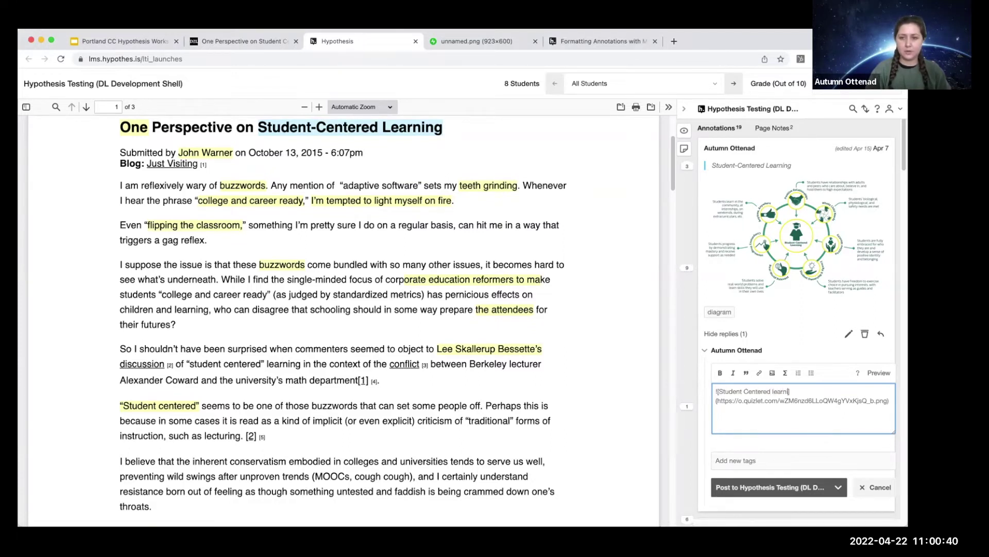
pyautogui.write(' Diagra')
pyautogui.write('m')
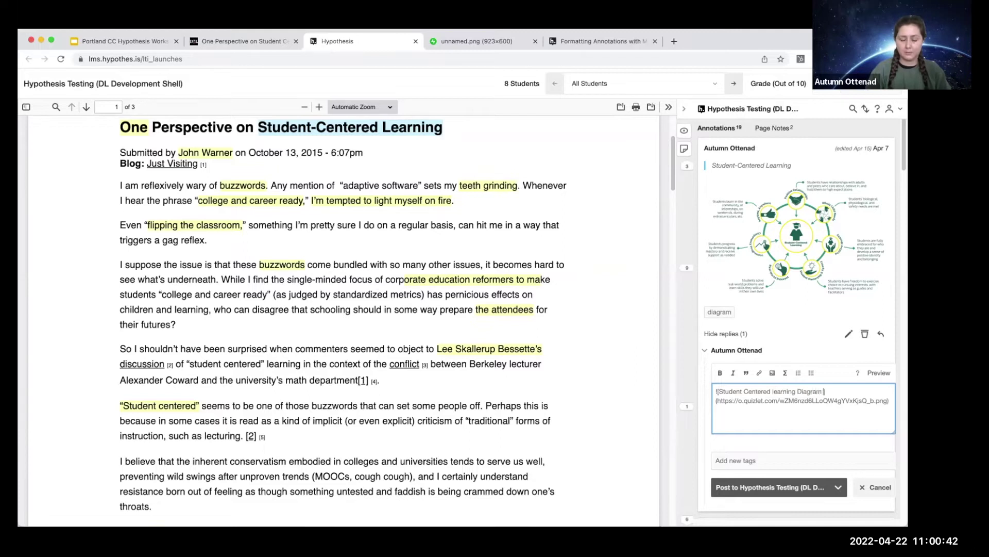
# Tag the reply with "diagram" and post it to the Hypothesis Testing group.
pyautogui.press('Tab')
pyautogui.scroll(3, 340, 319)
pyautogui.write('diagram')
pyautogui.press('Return')
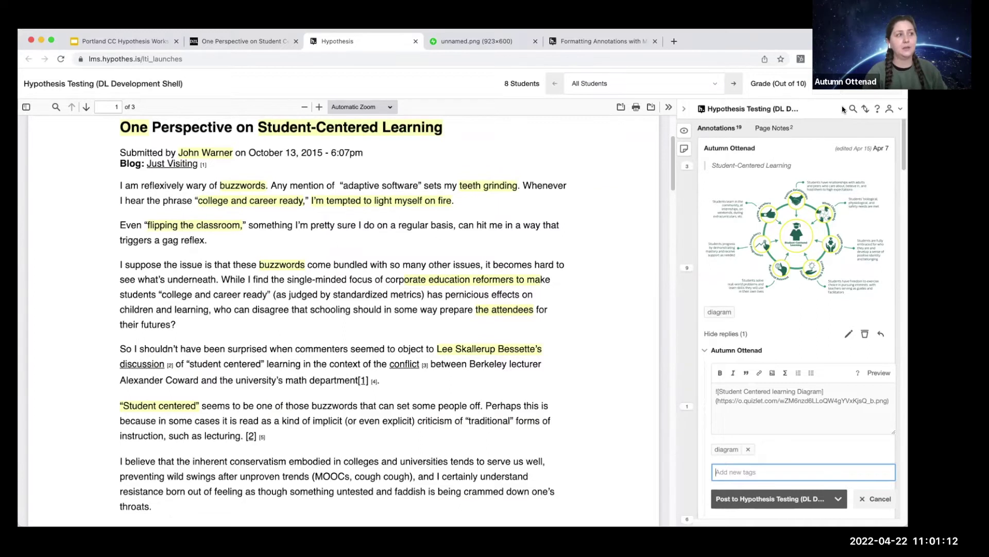
pyautogui.click(783, 500)
# View the posted reply's teacher-centred versus student-centred image in its own tab, and return to the Hypothesis reading.
pyautogui.scroll(-1, 784, 386)
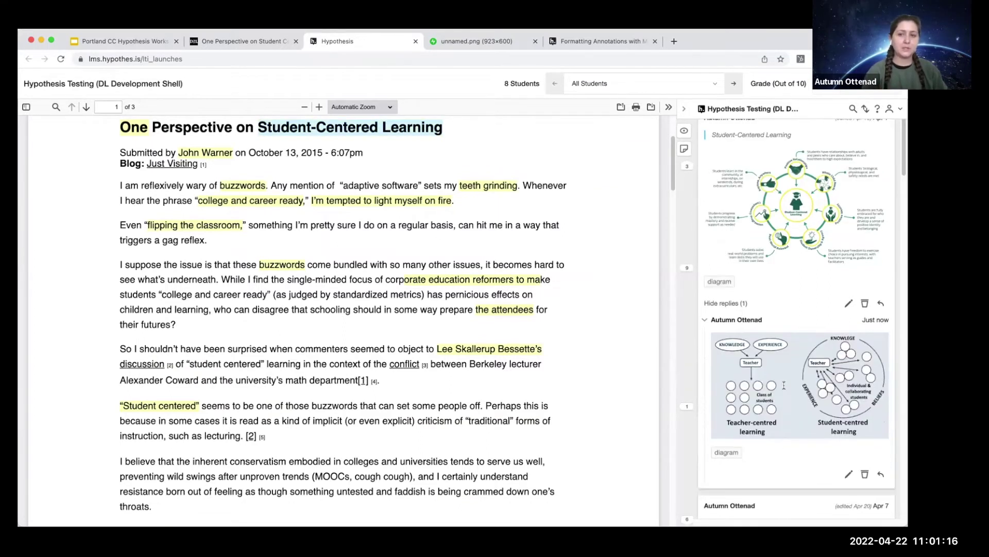
pyautogui.scroll(-2, 784, 385)
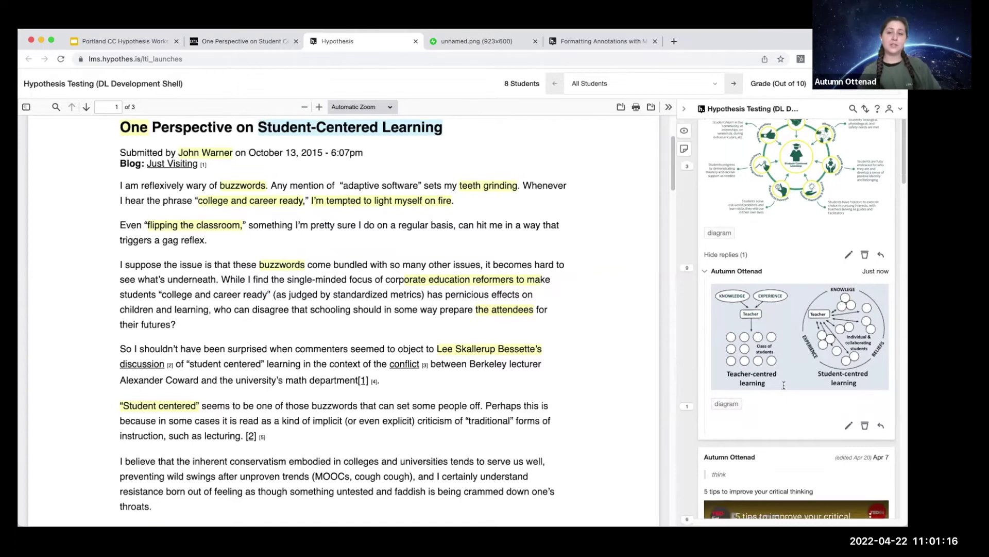
pyautogui.rightClick(780, 325)
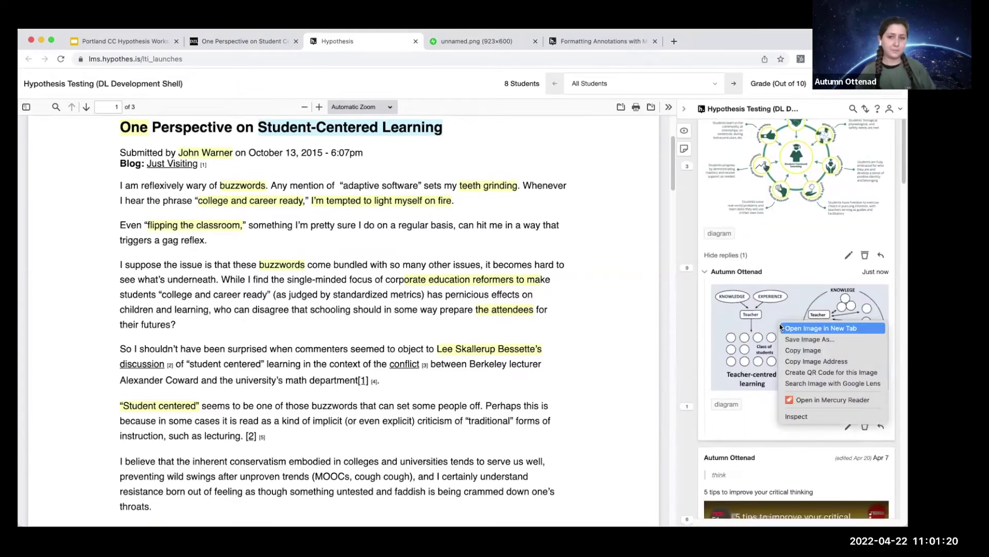
pyautogui.click(780, 327)
pyautogui.click(577, 42)
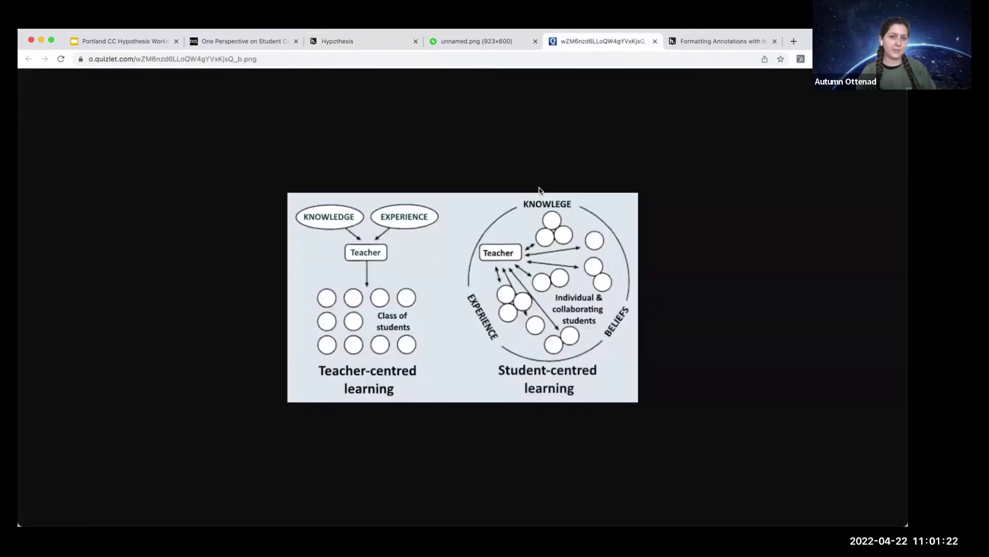
pyautogui.click(349, 42)
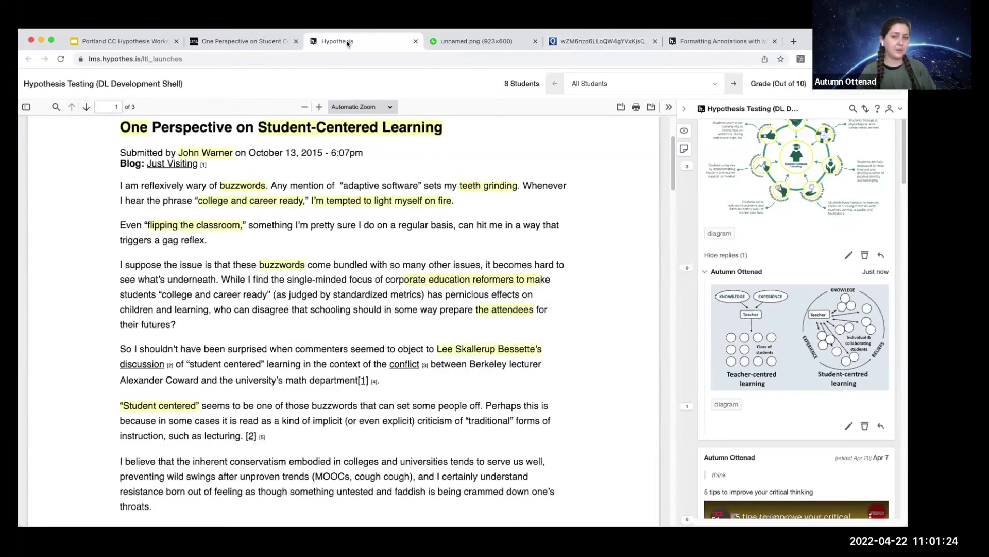
pyautogui.scroll(-2, 819, 203)
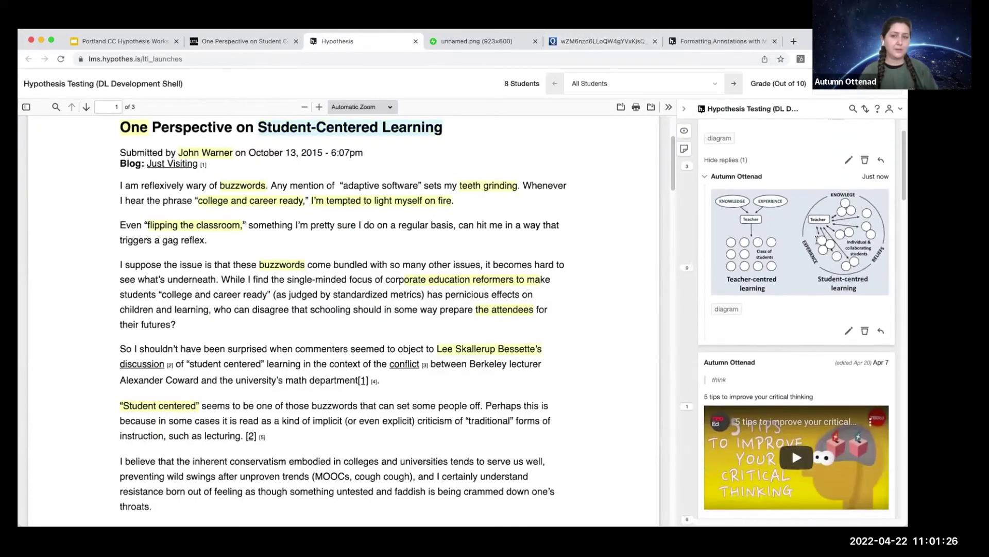
pyautogui.scroll(5, 817, 240)
pyautogui.scroll(-10, 817, 240)
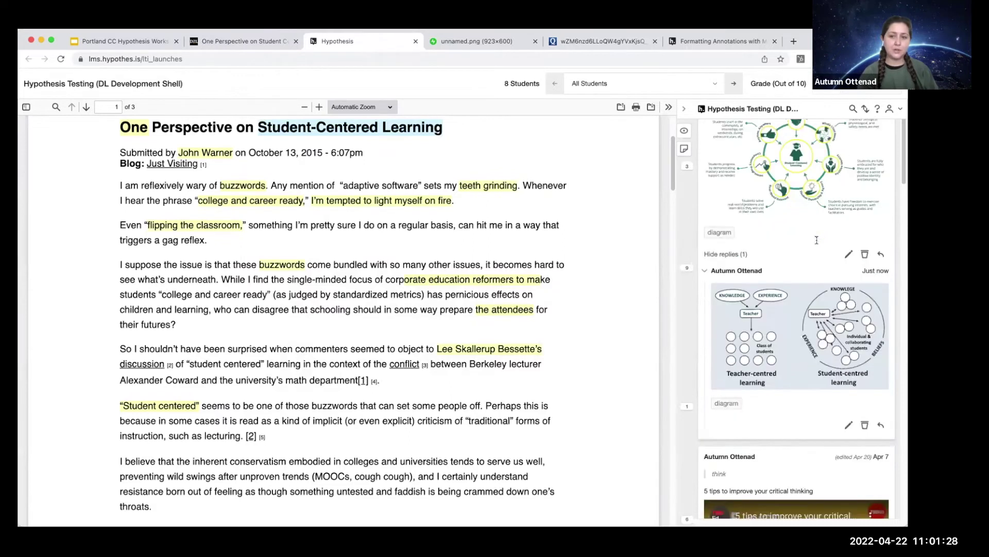
pyautogui.scroll(1, 817, 240)
pyautogui.scroll(-1, 820, 247)
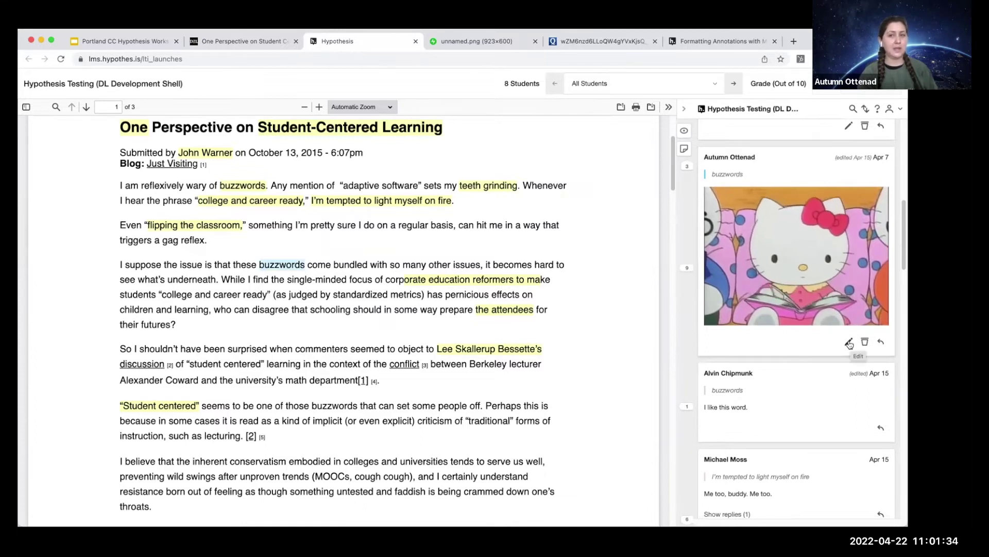
pyautogui.click(882, 343)
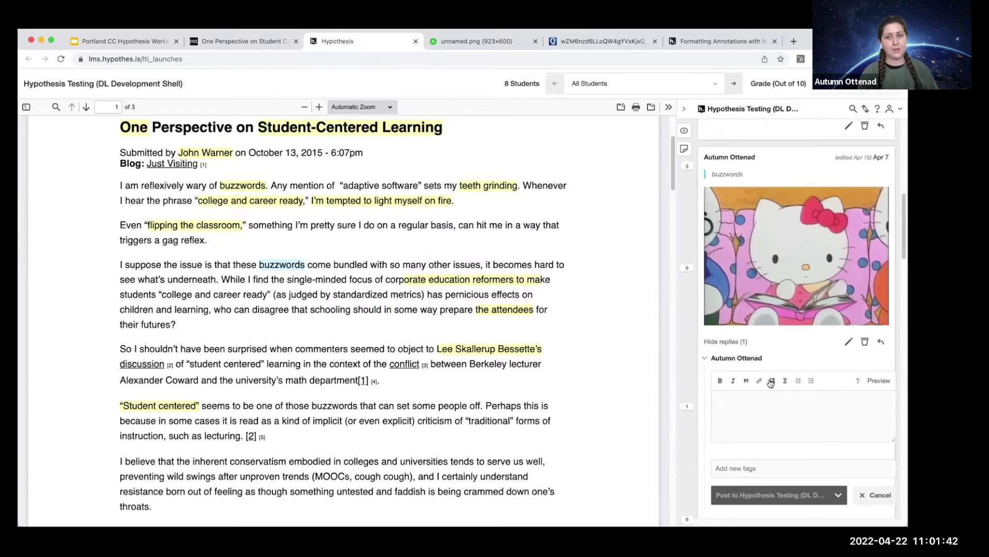
pyautogui.click(771, 382)
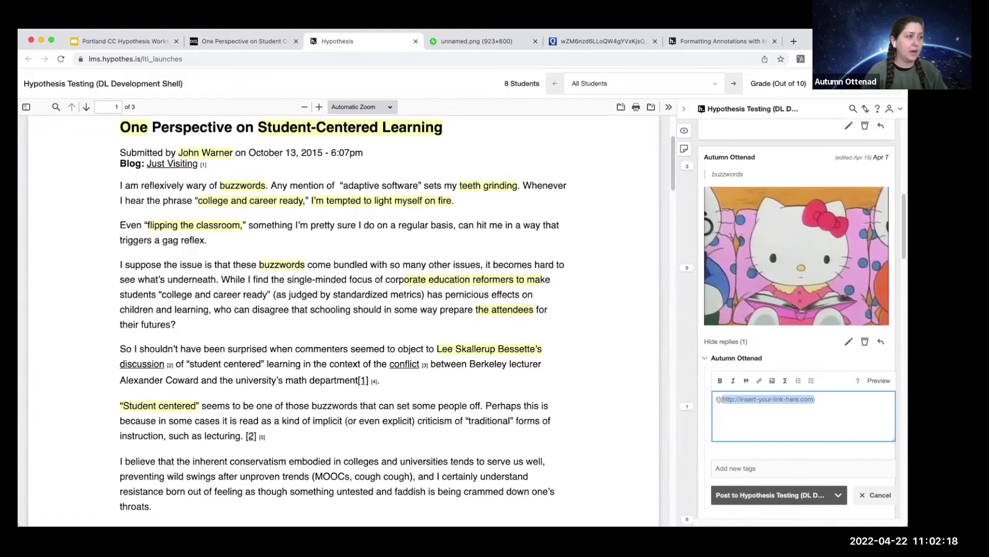
pyautogui.press('super+Tab')
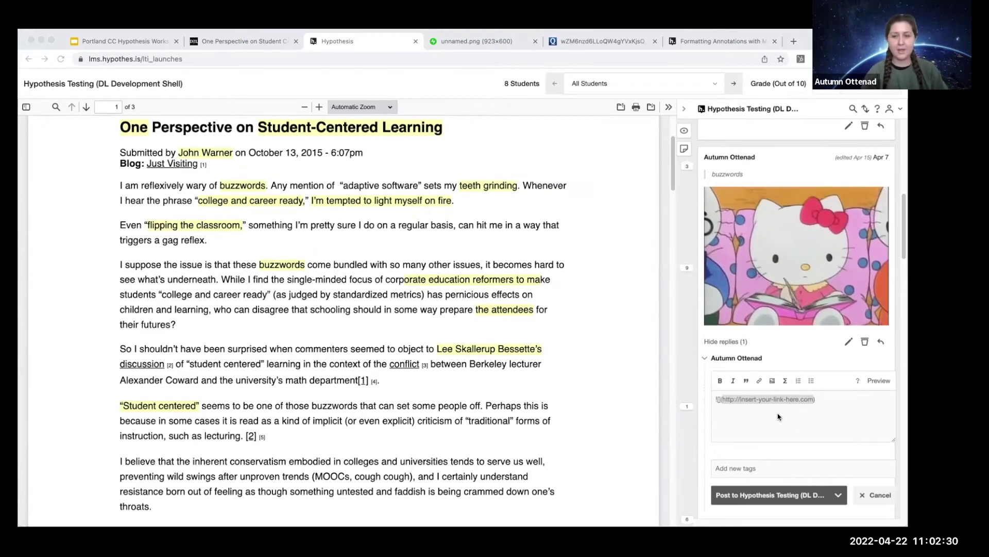
pyautogui.press('super+Tab')
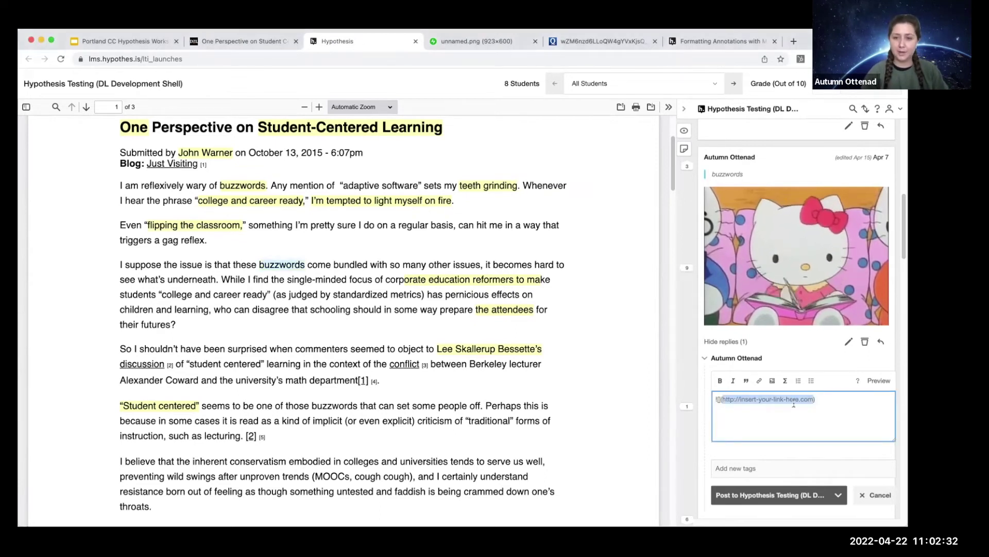
pyautogui.write('https://media.giphy.com/media/262YUND3Uxb20/giphy.gif')
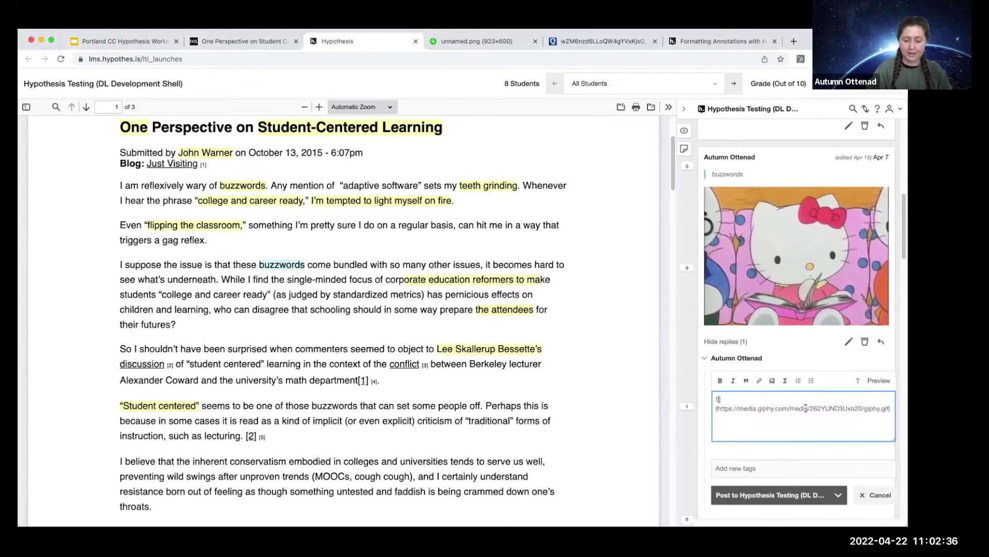
# Give the linked GIF in the "buzzwords" reply the alt text "Animated Gif of a changing colorful icecream".
pyautogui.write('Animated G')
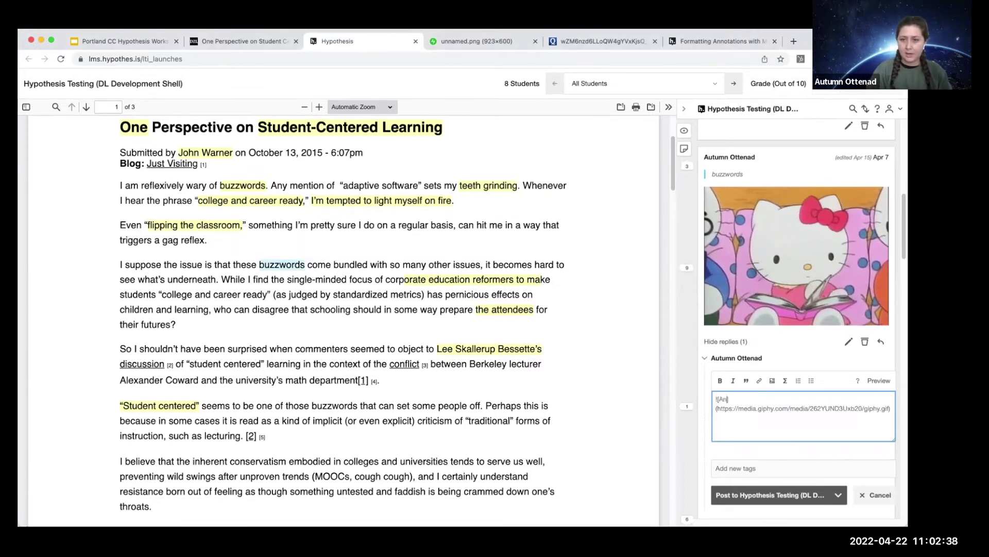
pyautogui.write('if of a ch')
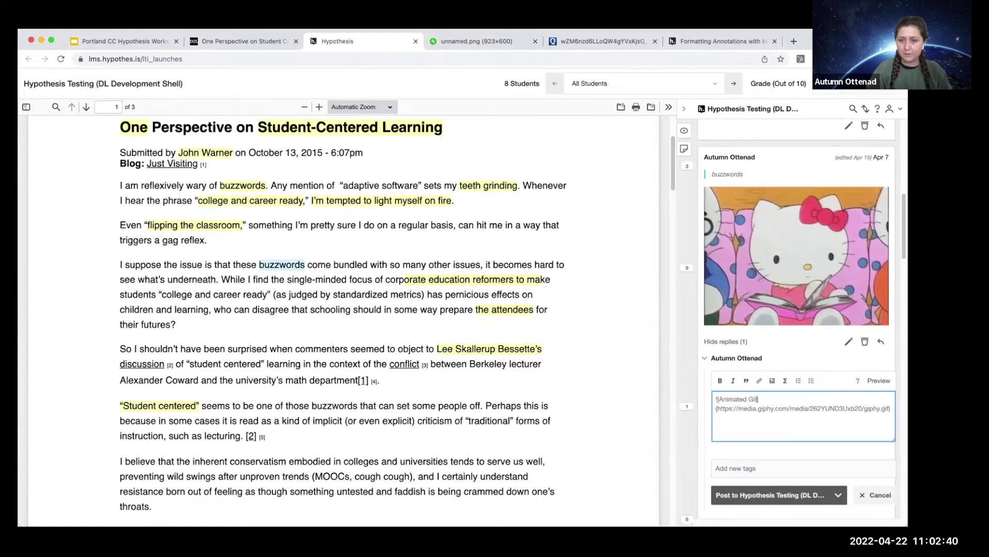
pyautogui.write('anging color')
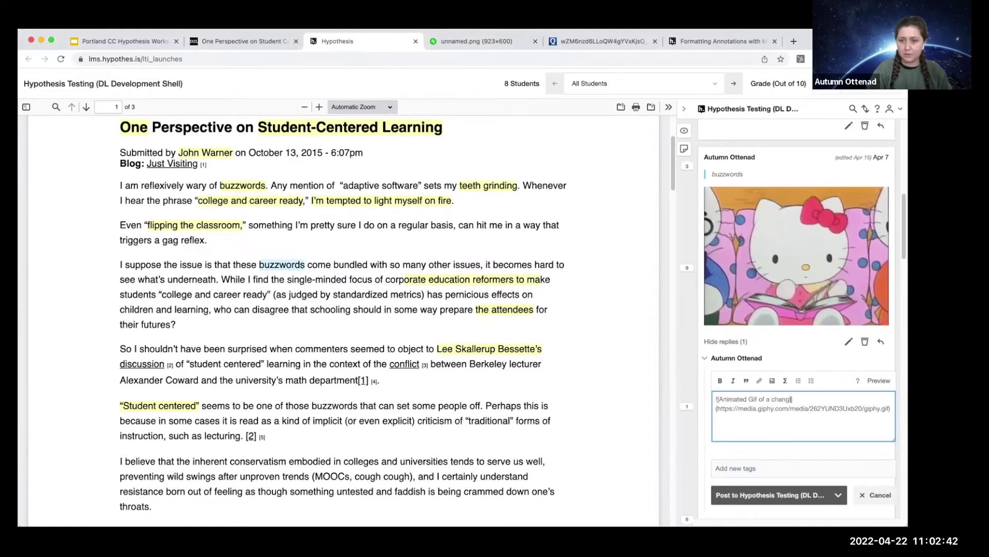
pyautogui.write('ful iced')
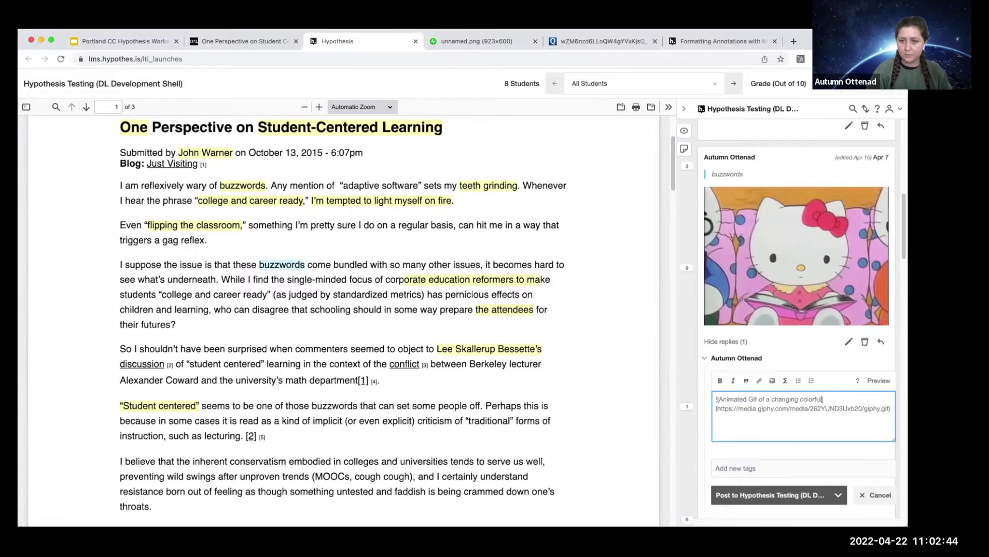
pyautogui.write('ream')
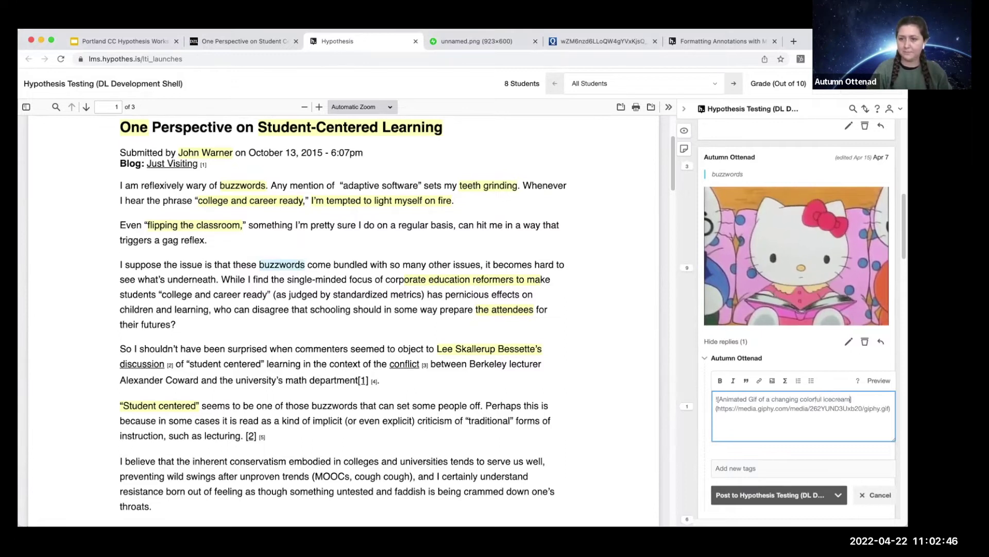
# Tag the "buzzwords" reply with "gifs", post it to the Hypothesis Testing group, and review the posted GIF.
pyautogui.click(737, 468)
pyautogui.write('gif')
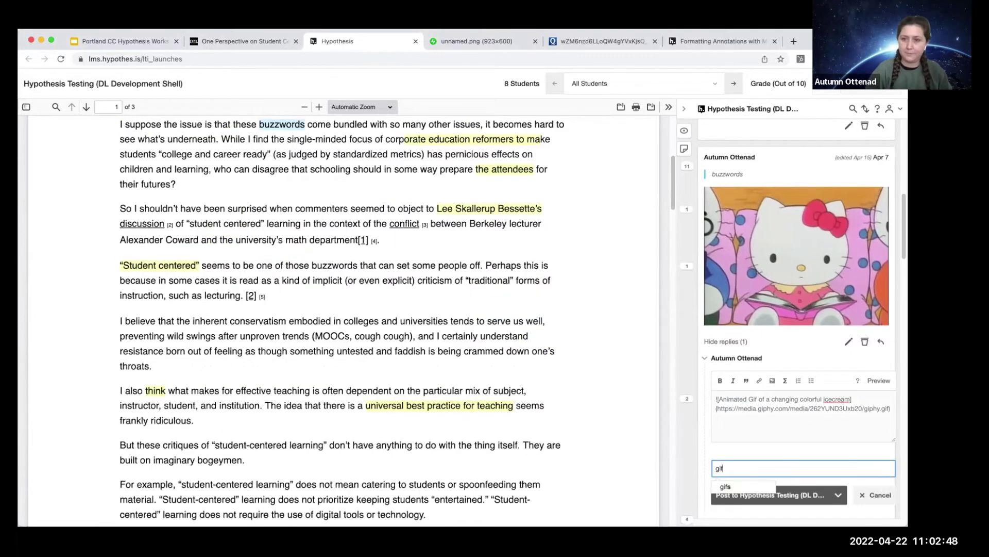
pyautogui.click(757, 496)
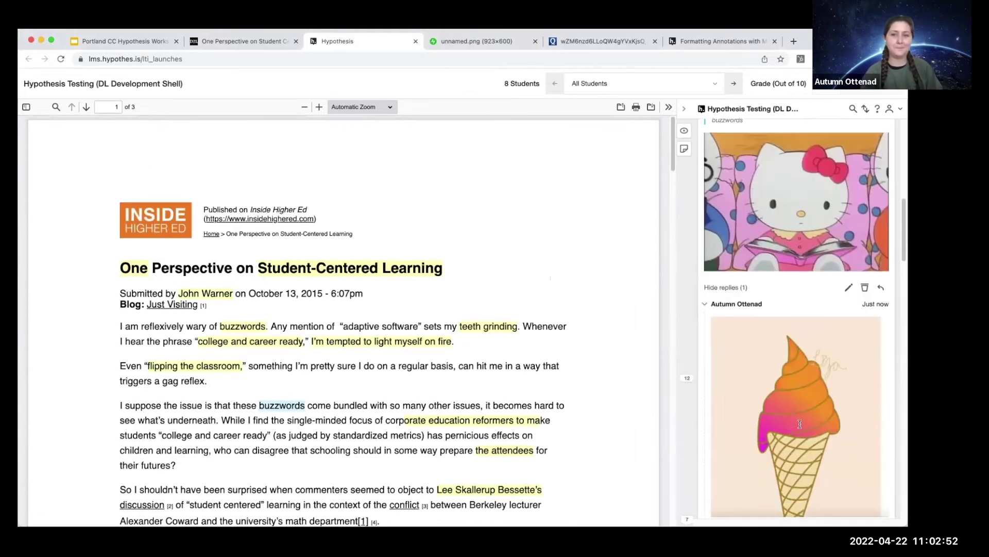
pyautogui.scroll(-3, 799, 424)
pyautogui.scroll(2, 800, 424)
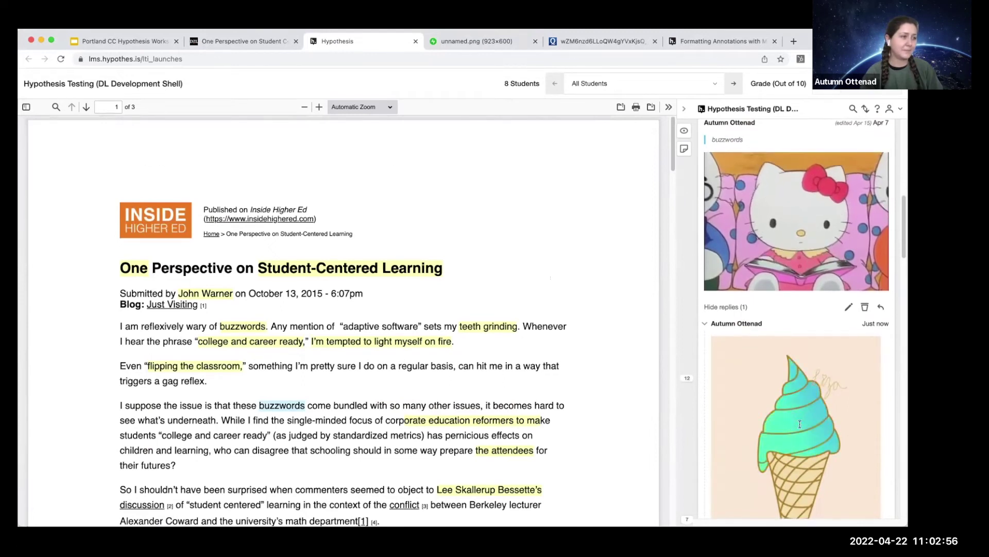
pyautogui.scroll(-2, 800, 424)
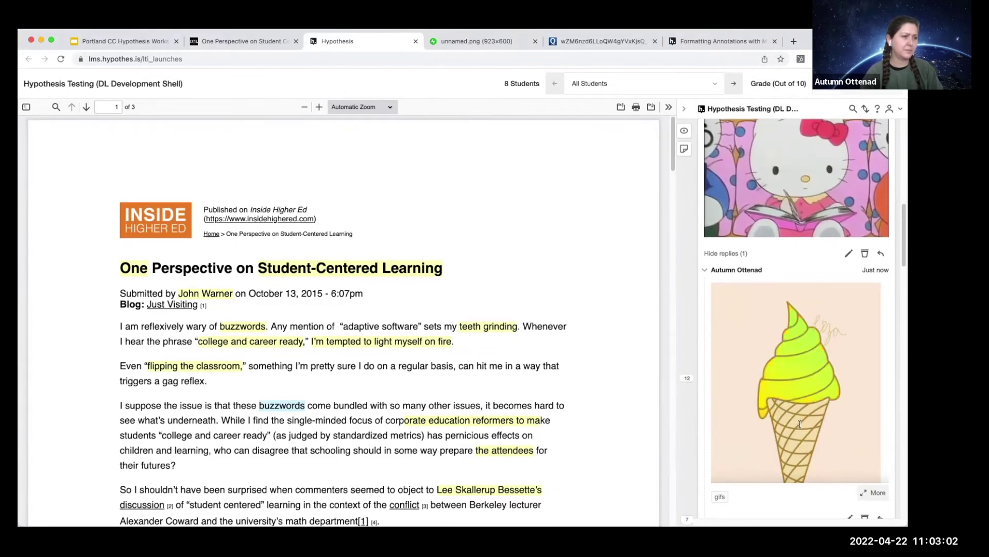
pyautogui.scroll(-3, 800, 423)
pyautogui.scroll(8, 800, 424)
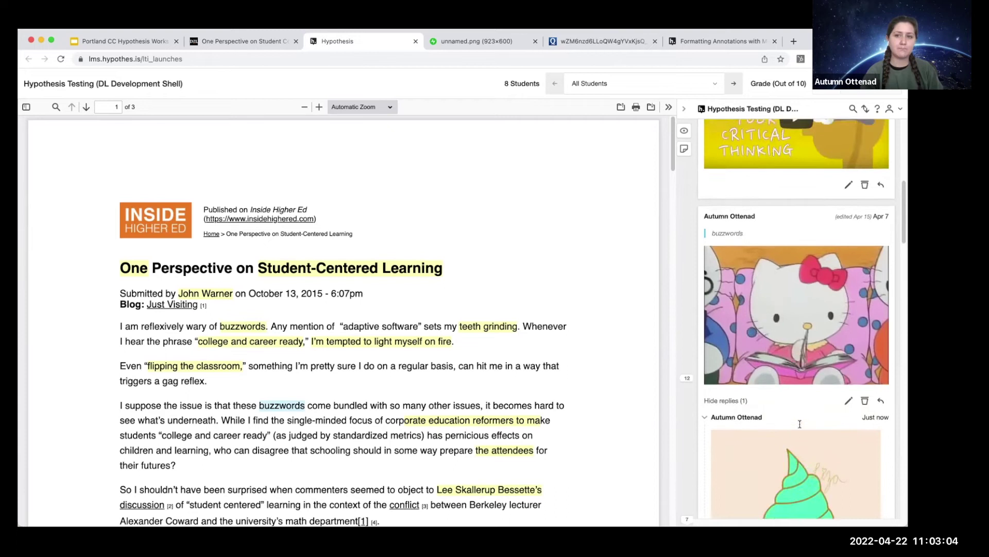
# Open the "think" annotation with the critical thinking video for editing, select its YouTube link, and repost it to the Hypothesis Testing group.
pyautogui.scroll(2, 799, 424)
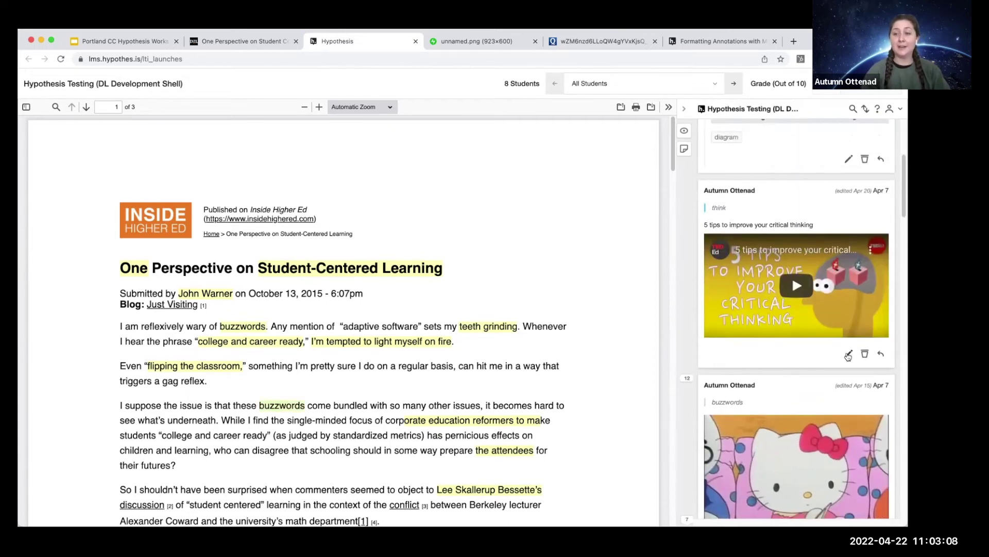
pyautogui.click(848, 355)
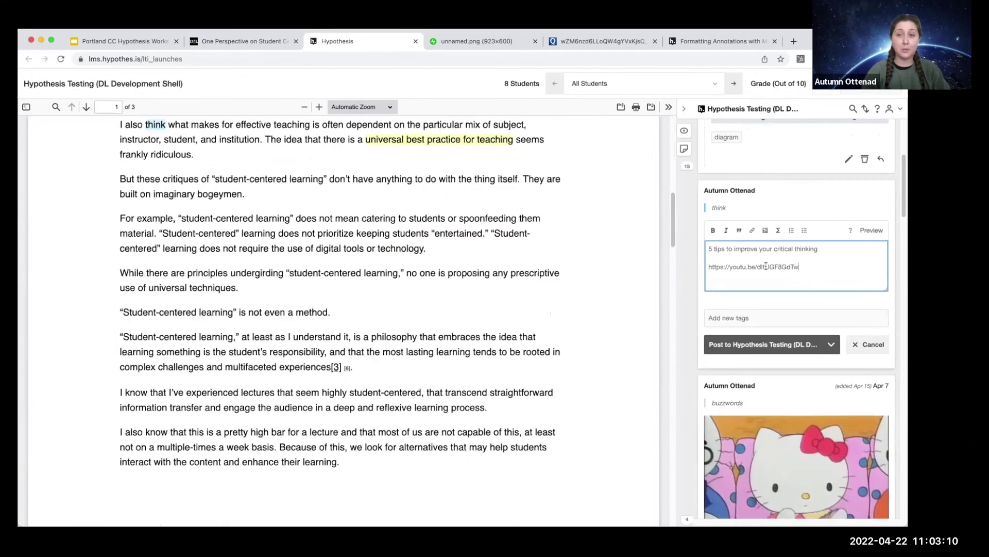
pyautogui.moveTo(800, 266); pyautogui.dragTo(708, 266)
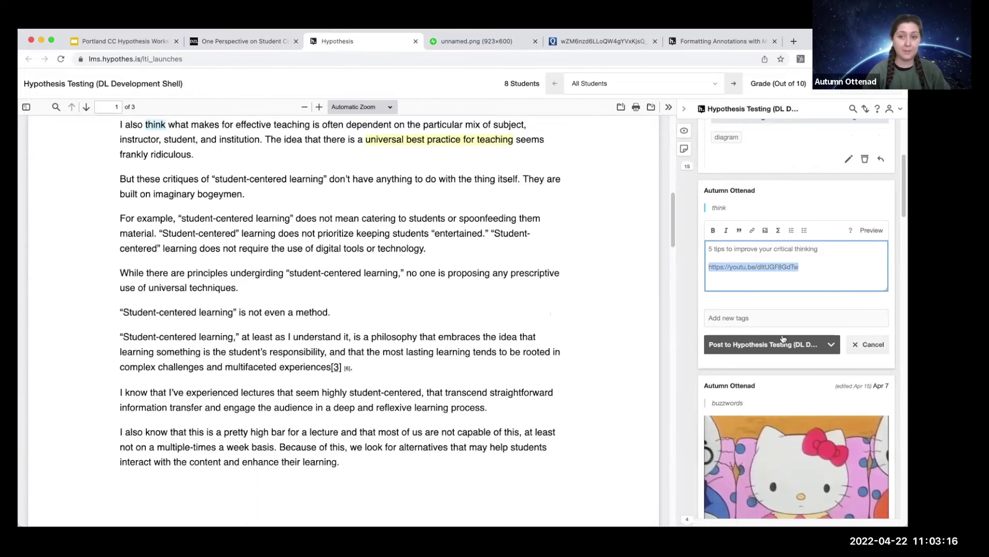
pyautogui.click(760, 344)
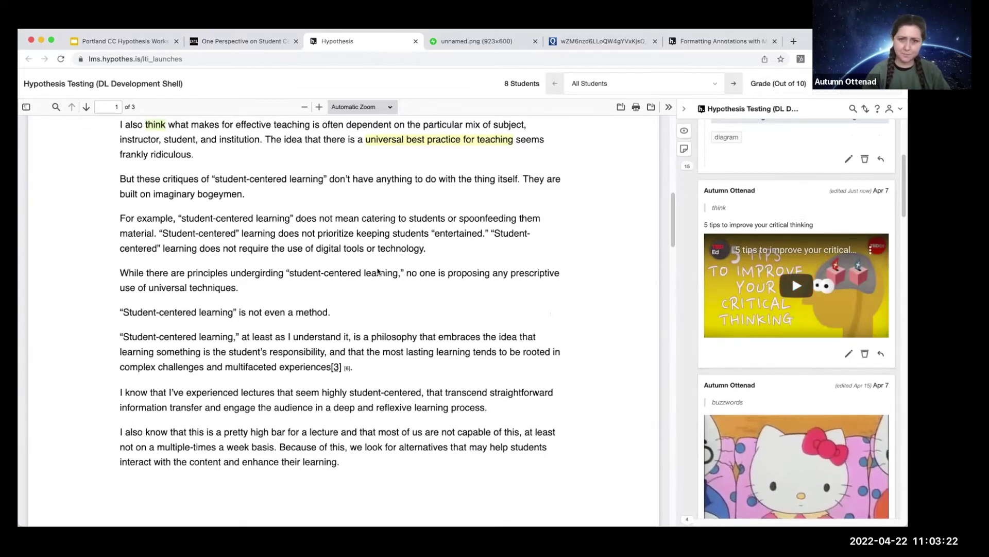
pyautogui.scroll(10, 377, 269)
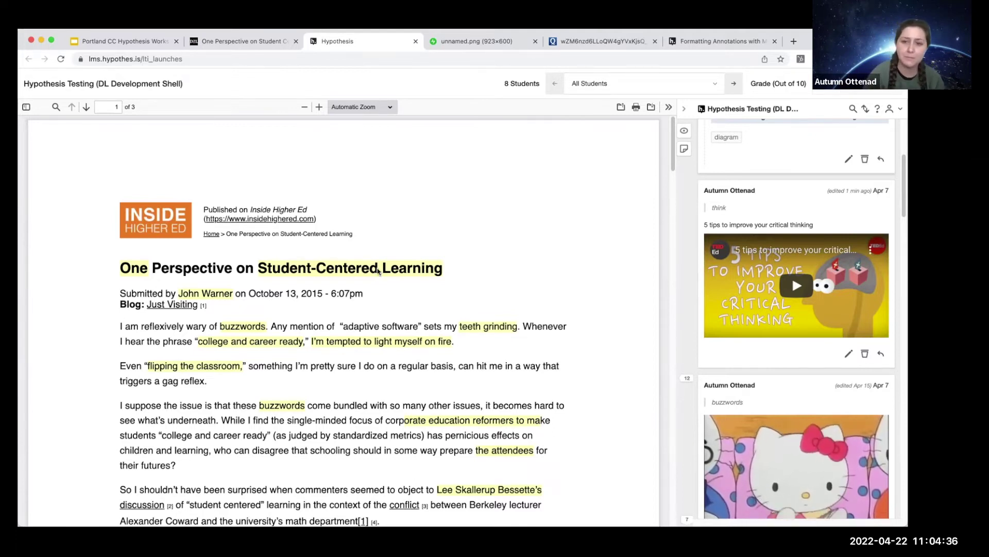
# Browse the annotation list and sort the annotations by Newest.
pyautogui.scroll(-15, 841, 335)
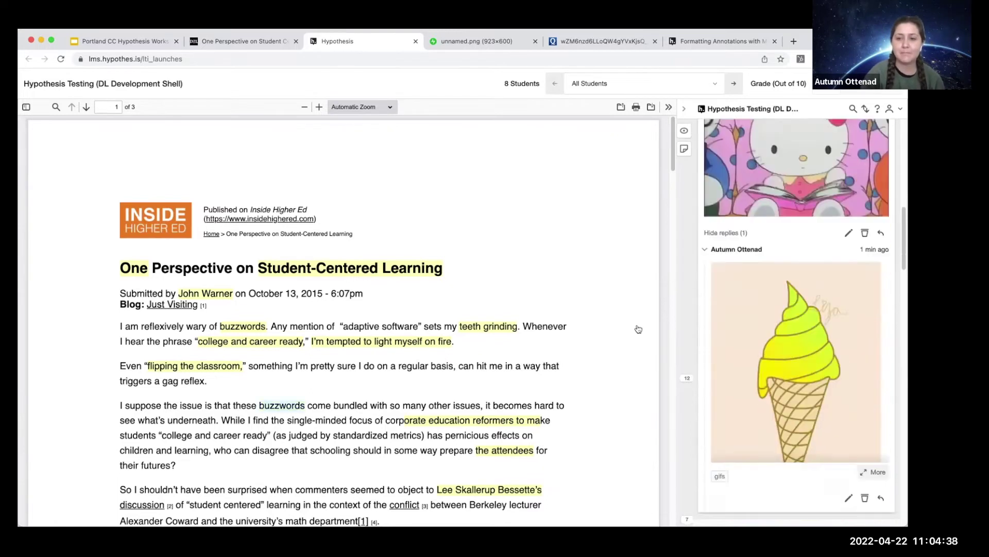
pyautogui.scroll(-6, 840, 335)
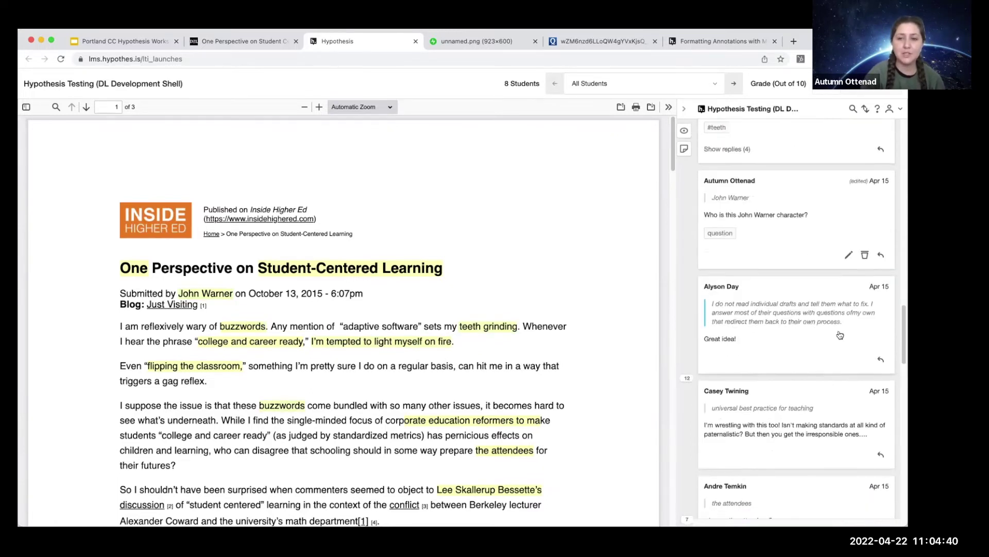
pyautogui.scroll(20, 841, 335)
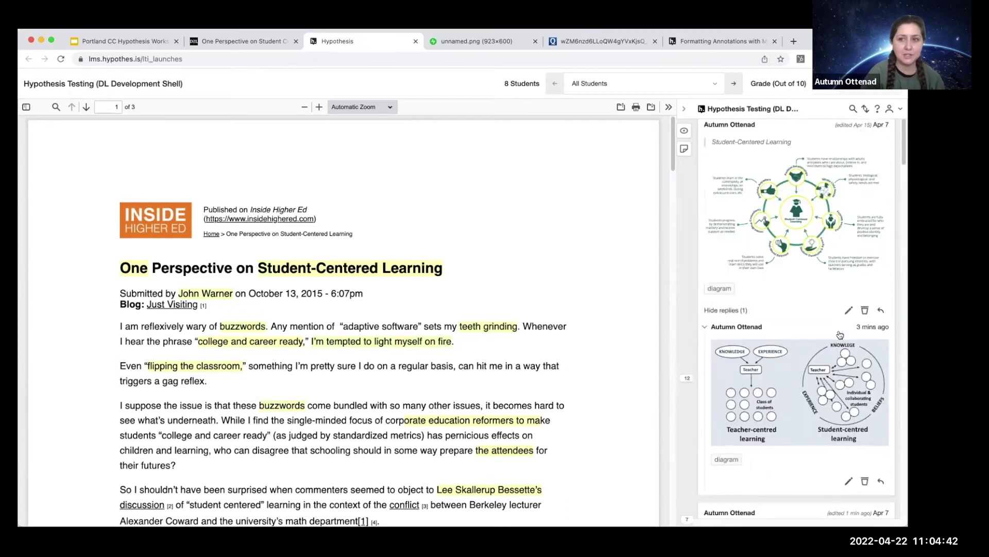
pyautogui.click(866, 108)
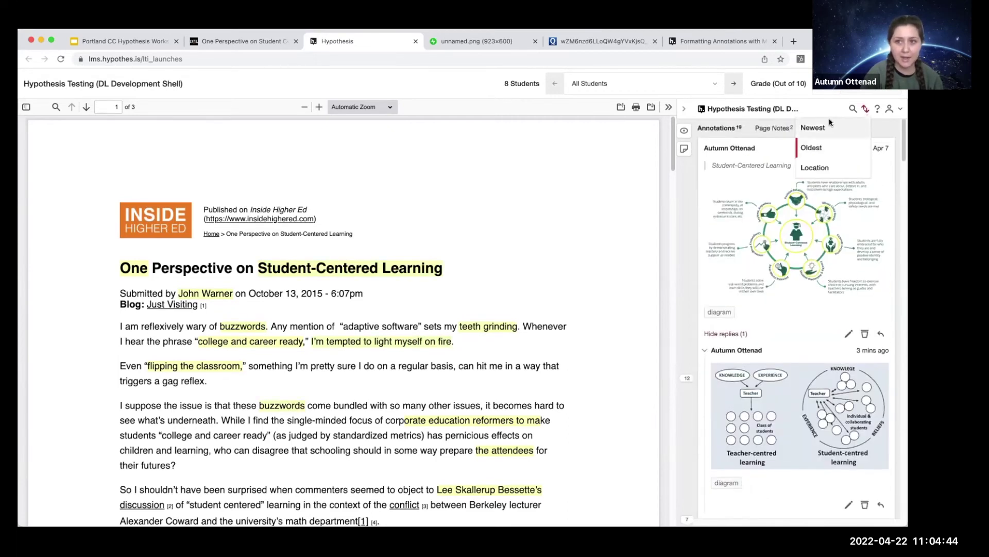
pyautogui.click(830, 125)
# Open the ISTE Student Standards link from the "college and career ready" annotation, look through the page, and return to the Hypothesis reading.
pyautogui.scroll(-6, 755, 277)
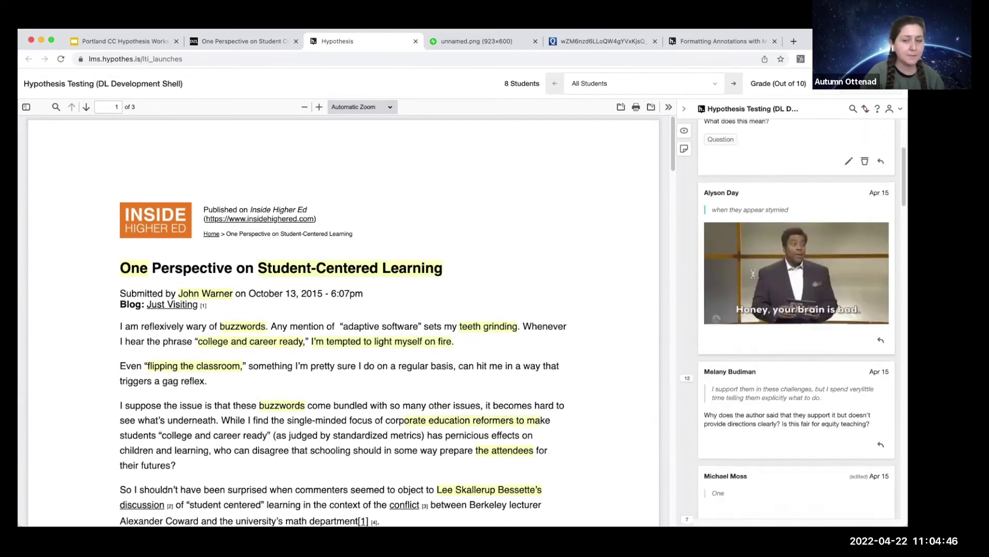
pyautogui.scroll(1, 755, 278)
pyautogui.moveTo(828, 245); pyautogui.dragTo(746, 245)
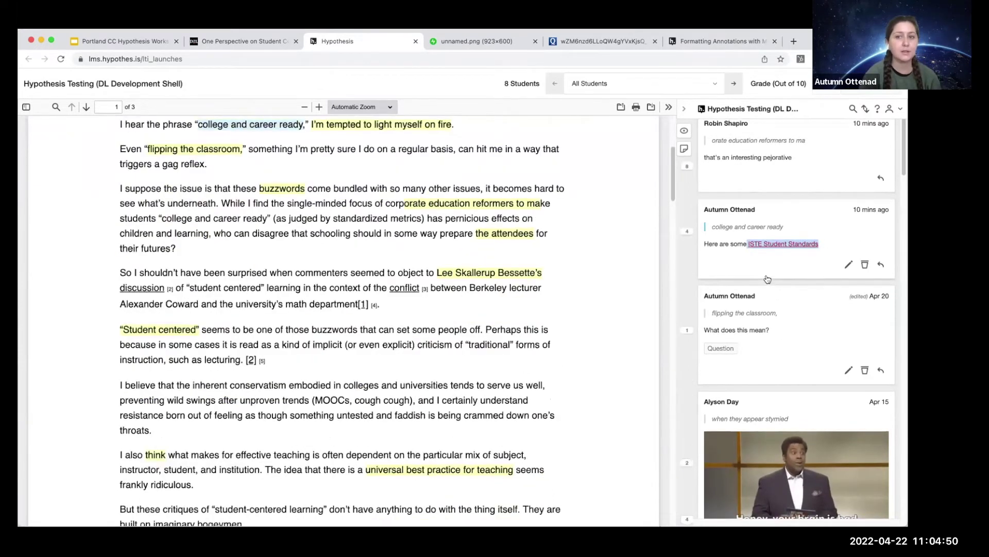
pyautogui.click(764, 284)
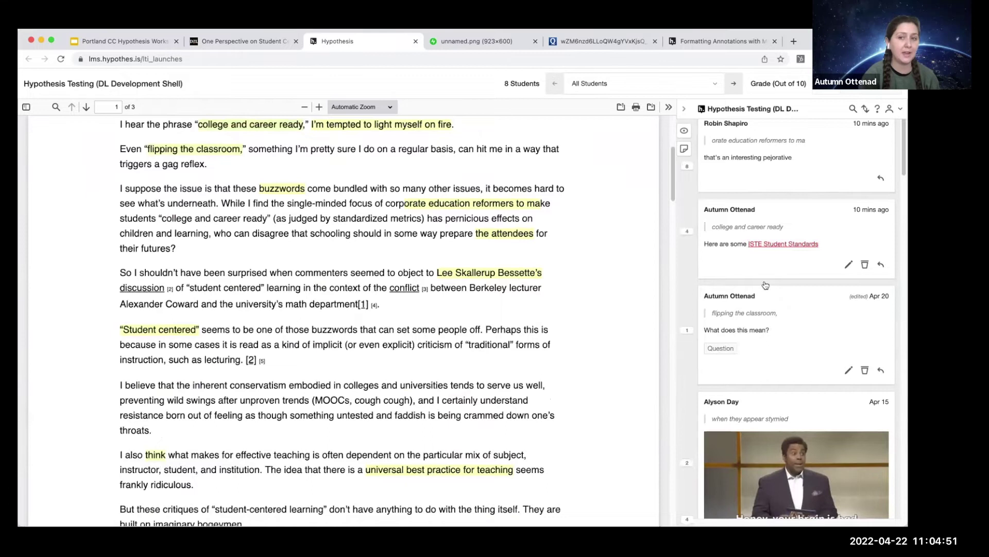
pyautogui.click(789, 246)
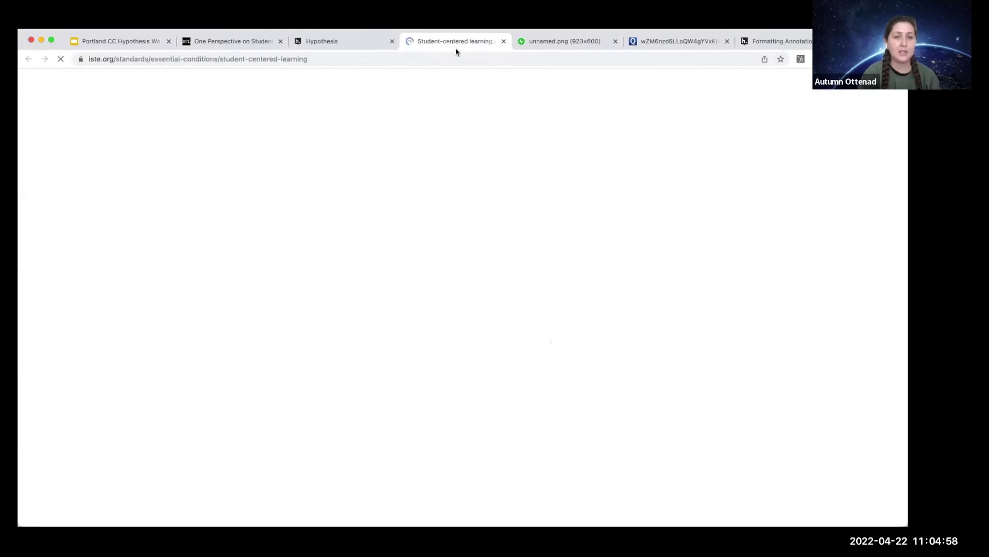
pyautogui.scroll(-2, 425, 200)
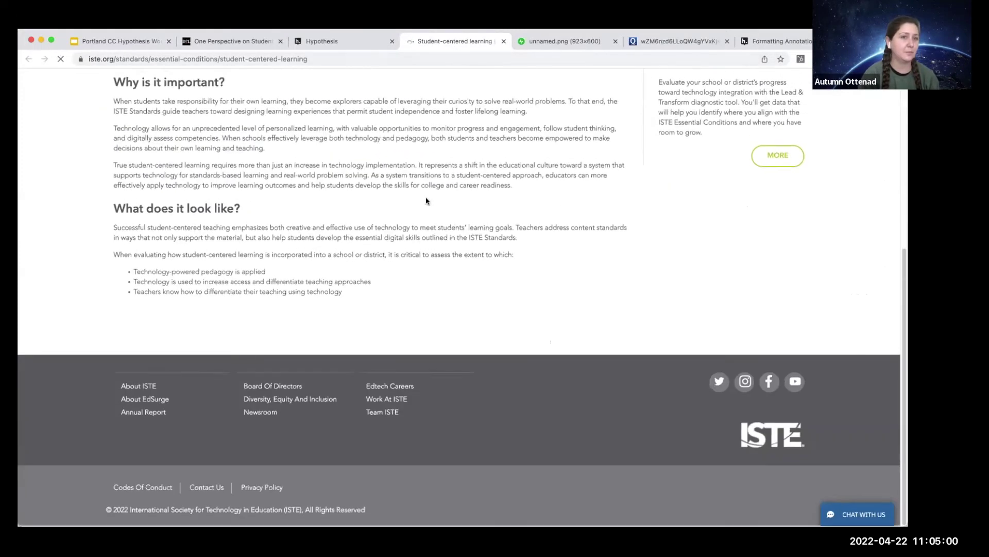
pyautogui.click(340, 42)
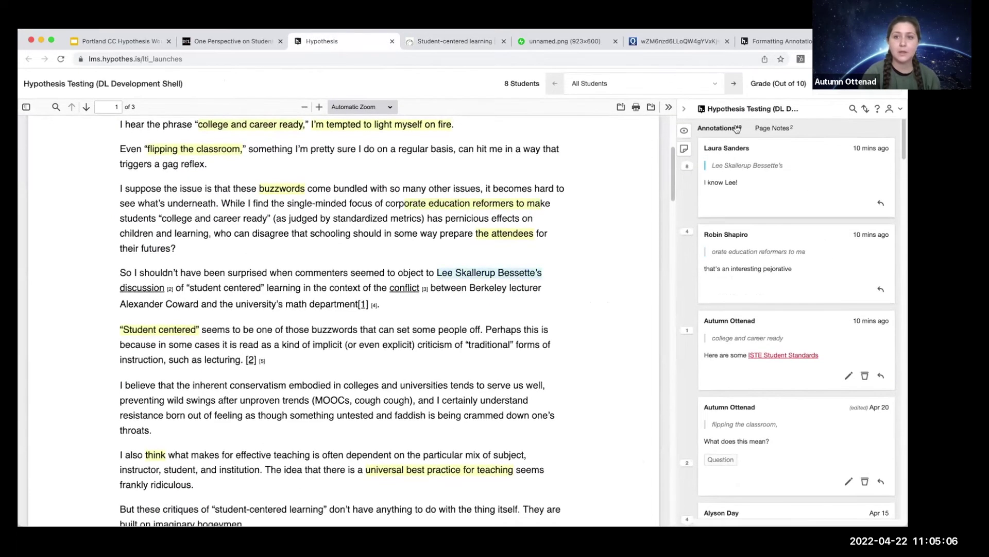
# Jump from the "I know Lee!" and "college and career ready" annotations to their highlighted passages in the reading.
pyautogui.scroll(5, 510, 222)
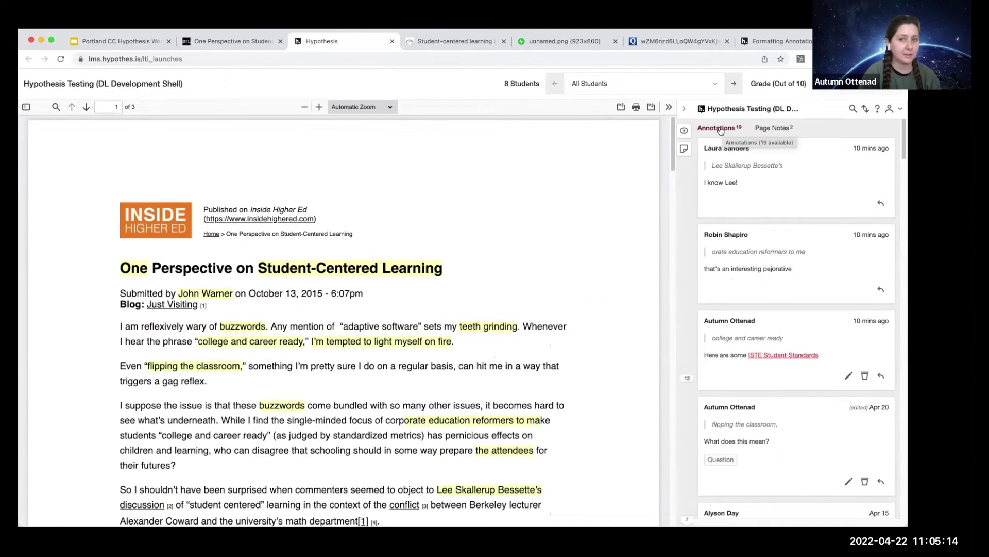
pyautogui.click(732, 170)
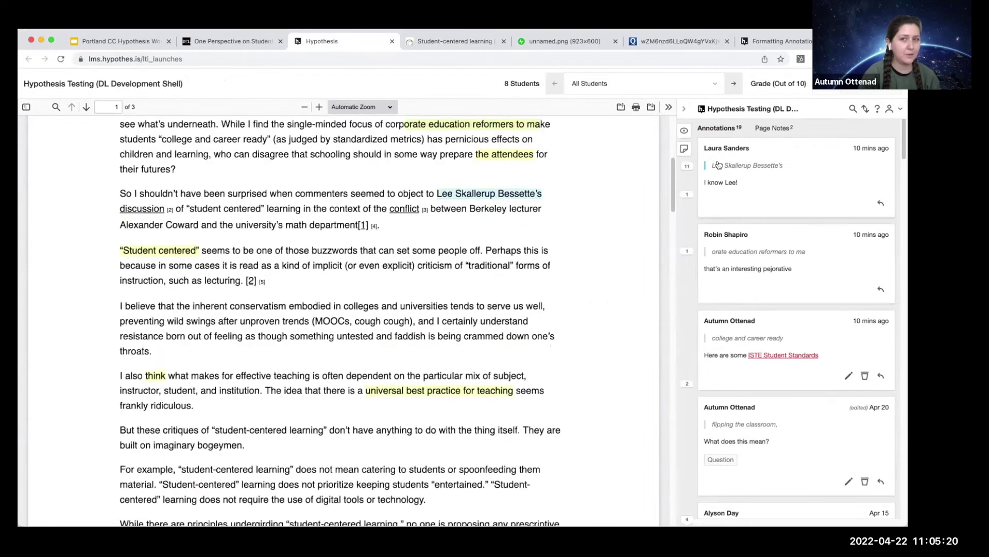
pyautogui.click(720, 167)
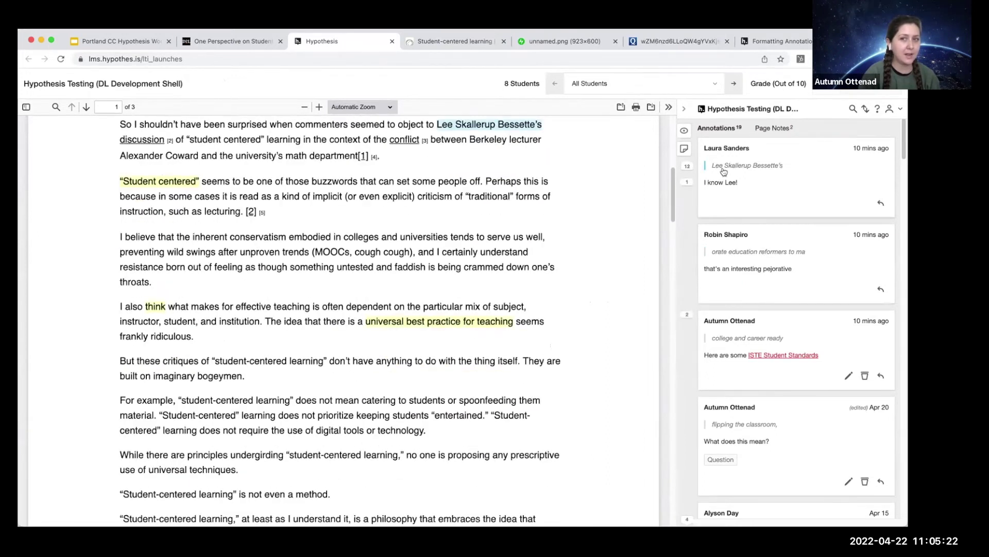
pyautogui.click(742, 338)
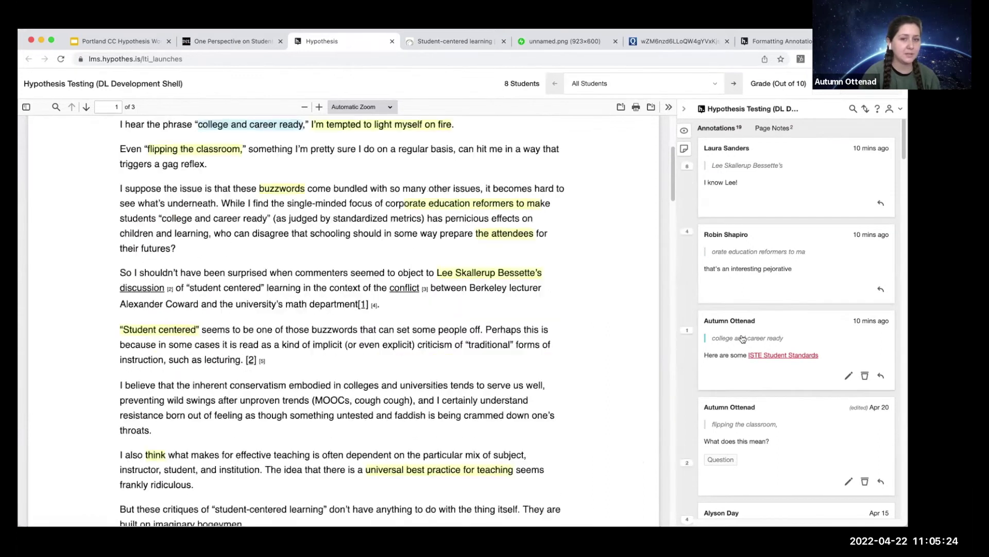
# Show the page notes, start a blank page note, and discard it.
pyautogui.click(777, 129)
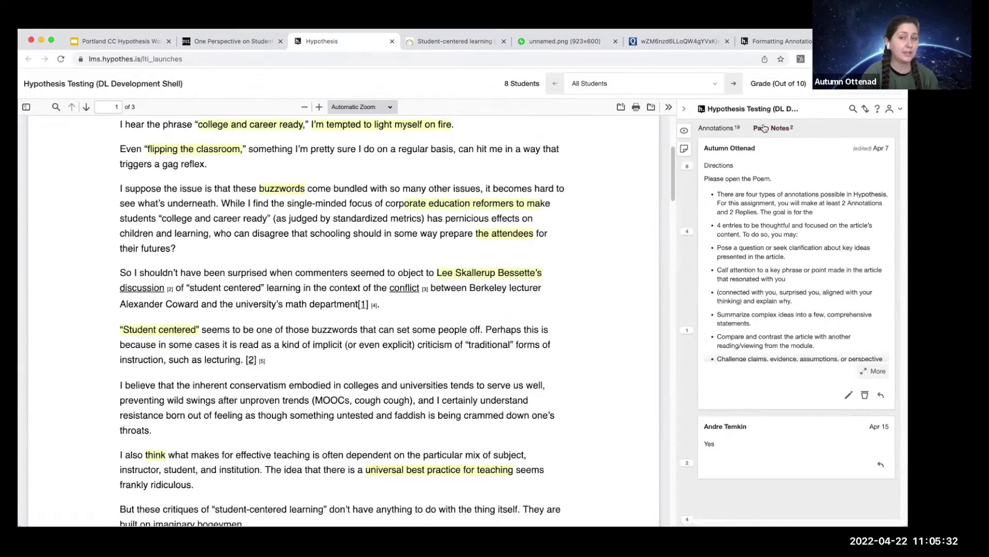
pyautogui.click(685, 149)
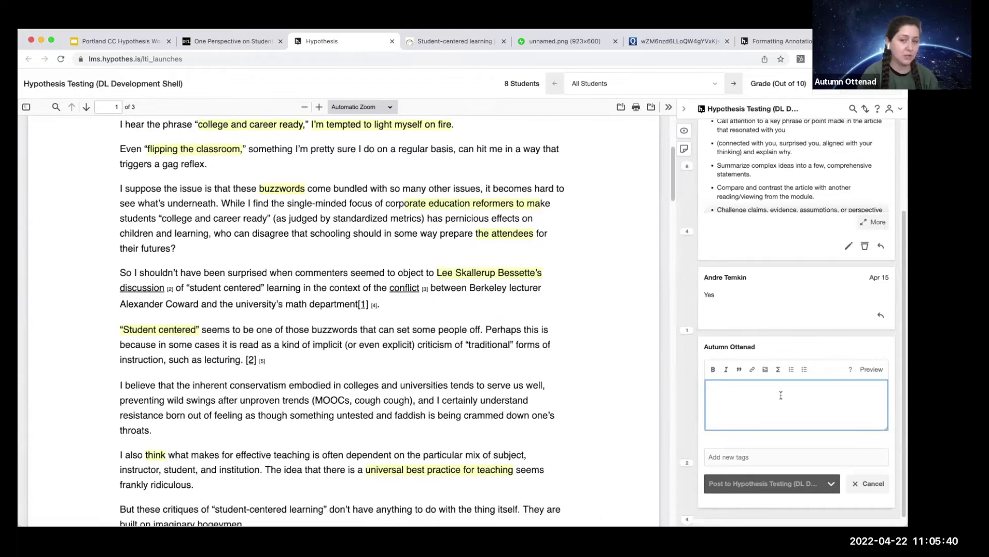
pyautogui.click(869, 483)
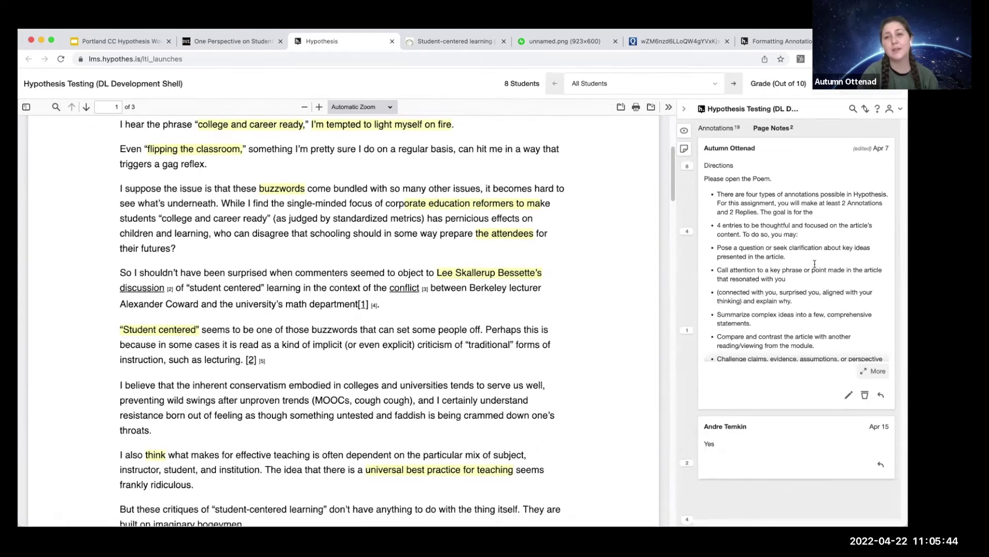
# Expand the Directions page note to read its full text.
pyautogui.click(719, 128)
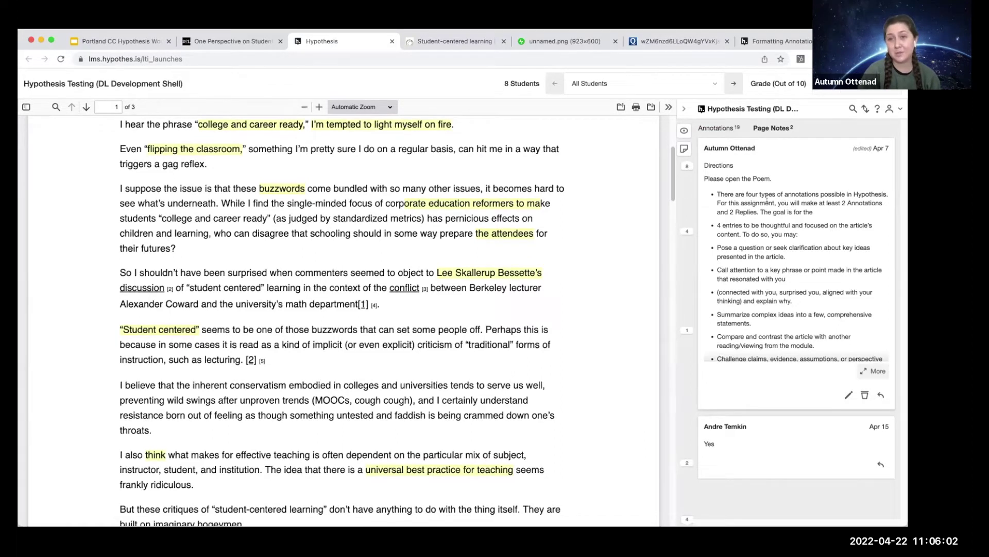
pyautogui.click(875, 371)
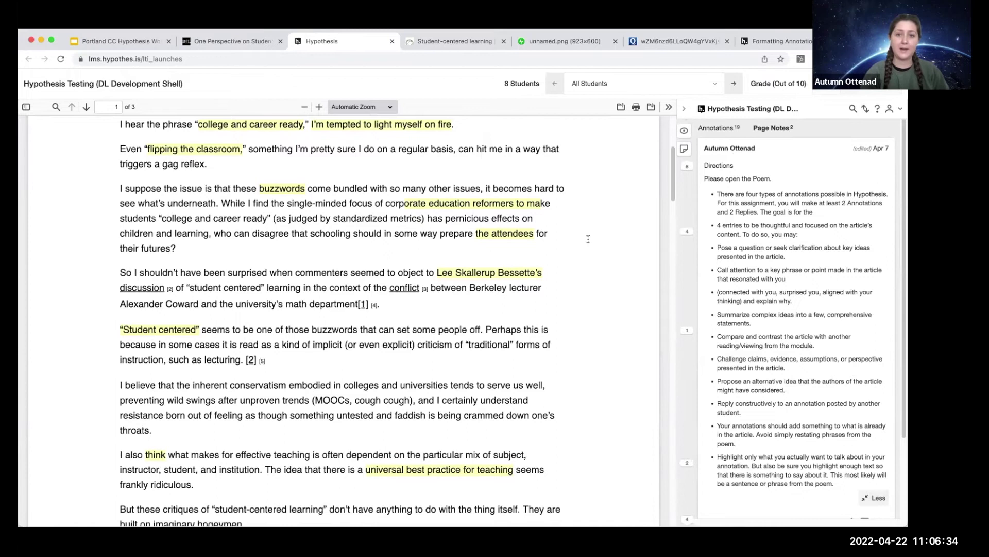
pyautogui.scroll(5, 735, 105)
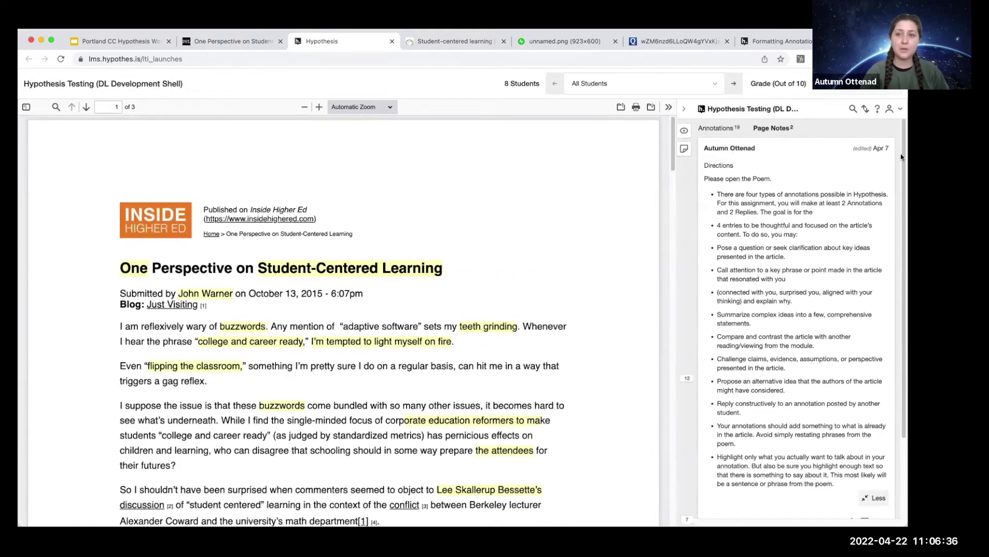
# Open the group's notebook, view the list of people it can be filtered by, and browse everybody's annotations.
pyautogui.click(891, 110)
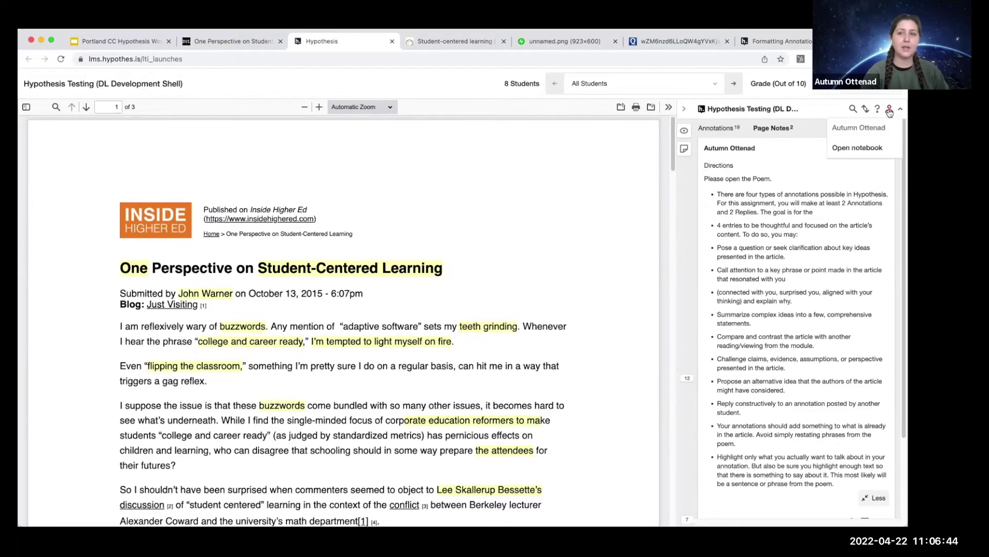
pyautogui.click(868, 149)
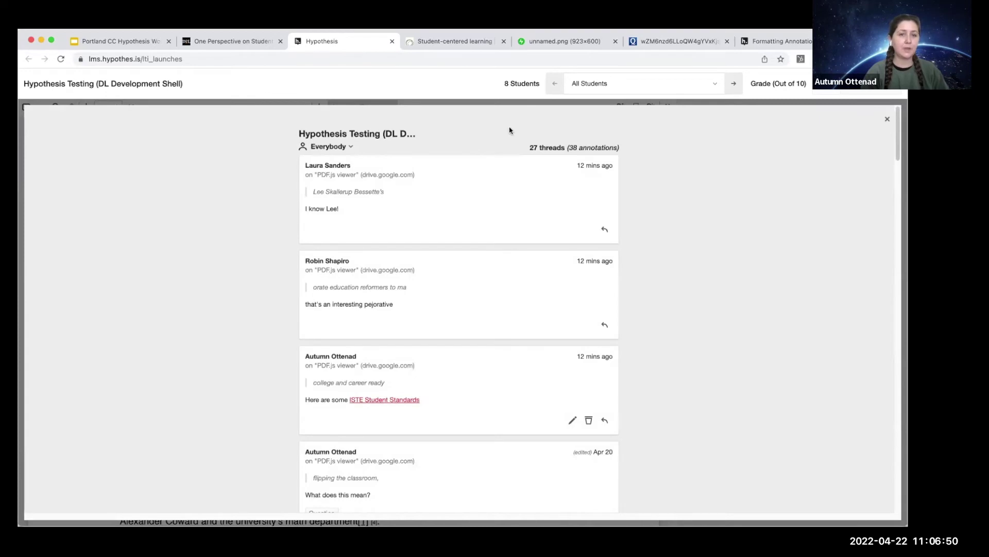
pyautogui.click(350, 147)
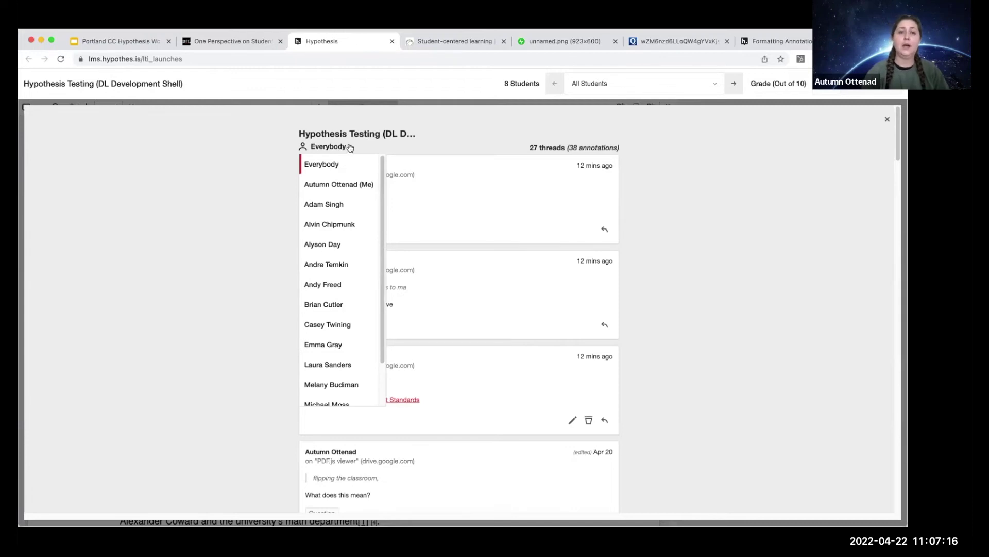
pyautogui.click(391, 263)
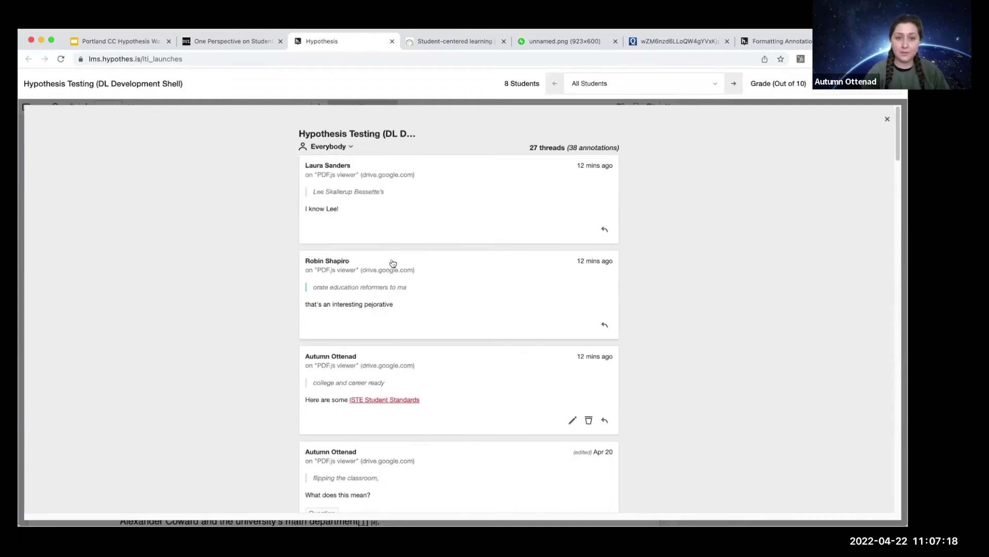
pyautogui.scroll(-15, 393, 263)
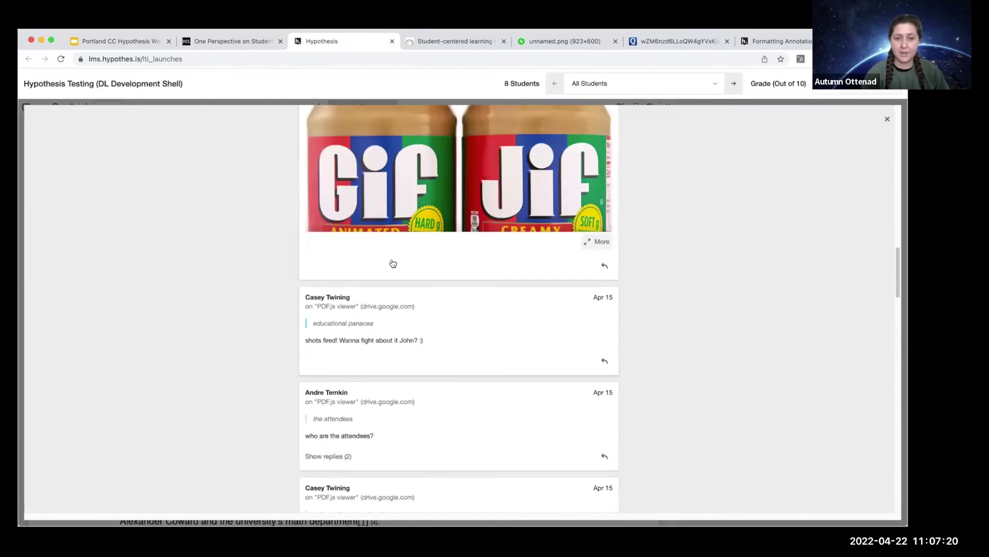
# Filter the notebook to your own annotations and browse through them.
pyautogui.scroll(15, 392, 264)
pyautogui.click(333, 146)
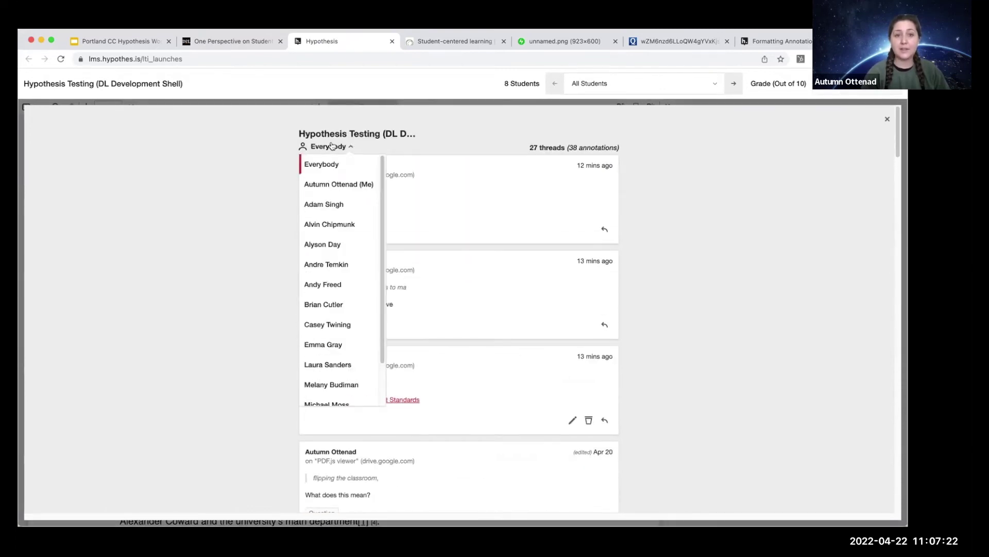
pyautogui.click(329, 185)
pyautogui.scroll(-15, 593, 225)
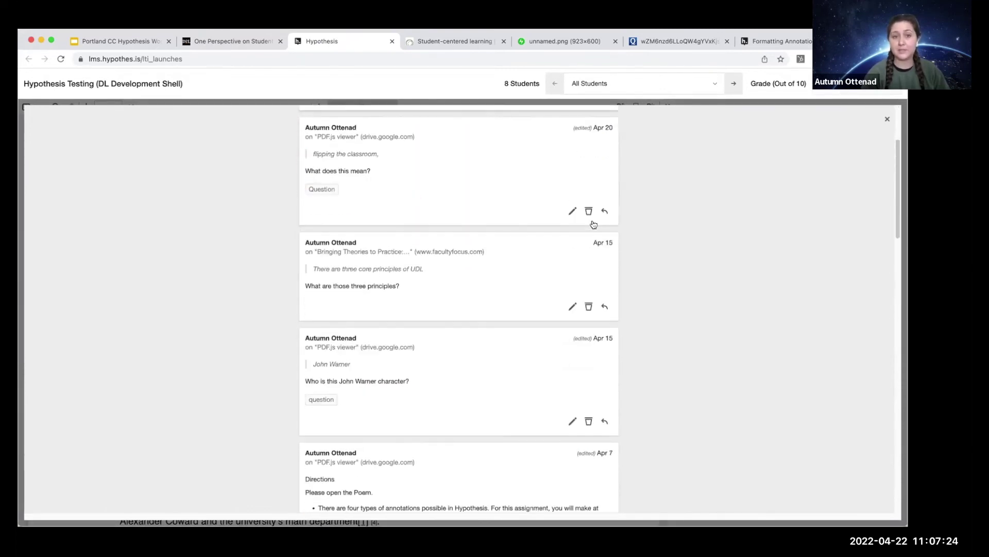
pyautogui.scroll(10, 593, 224)
pyautogui.scroll(5, 593, 223)
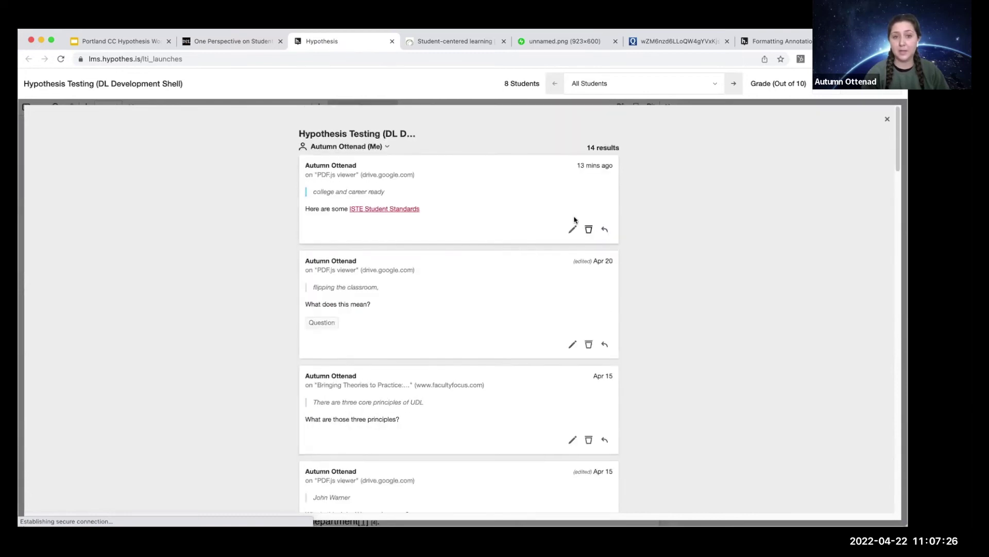
# Check the notebook's list of people and highlight the comment text of your "college and career ready" annotation.
pyautogui.click(338, 147)
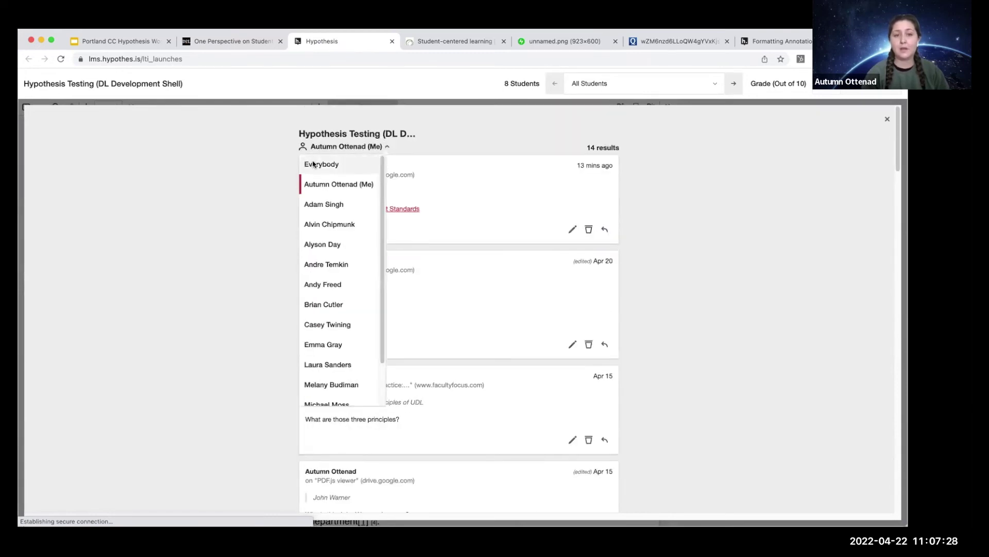
pyautogui.click(338, 147)
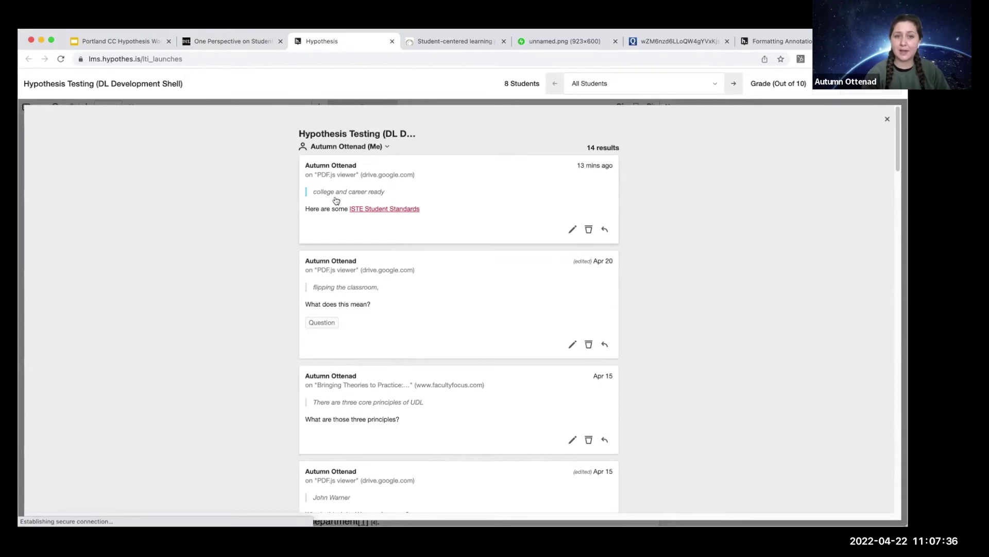
pyautogui.moveTo(305, 209); pyautogui.dragTo(454, 209)
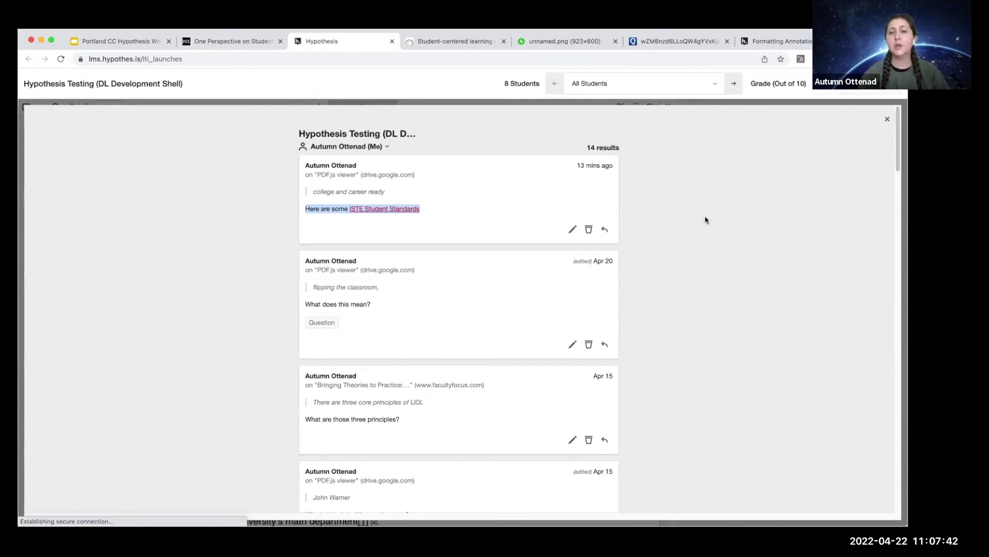
# Switch the notebook filter to Everybody and back to your own annotations.
pyautogui.click(367, 149)
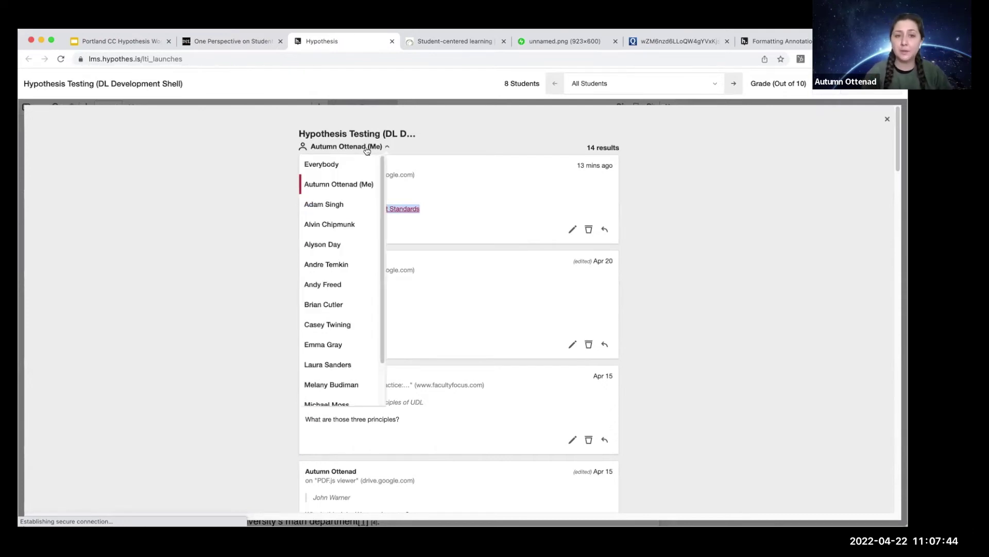
pyautogui.click(360, 163)
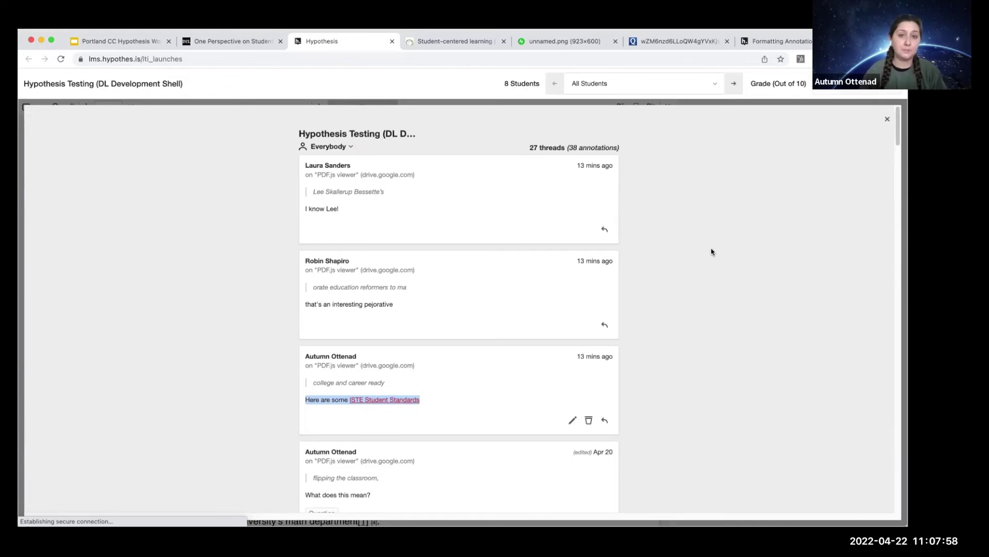
pyautogui.click(335, 148)
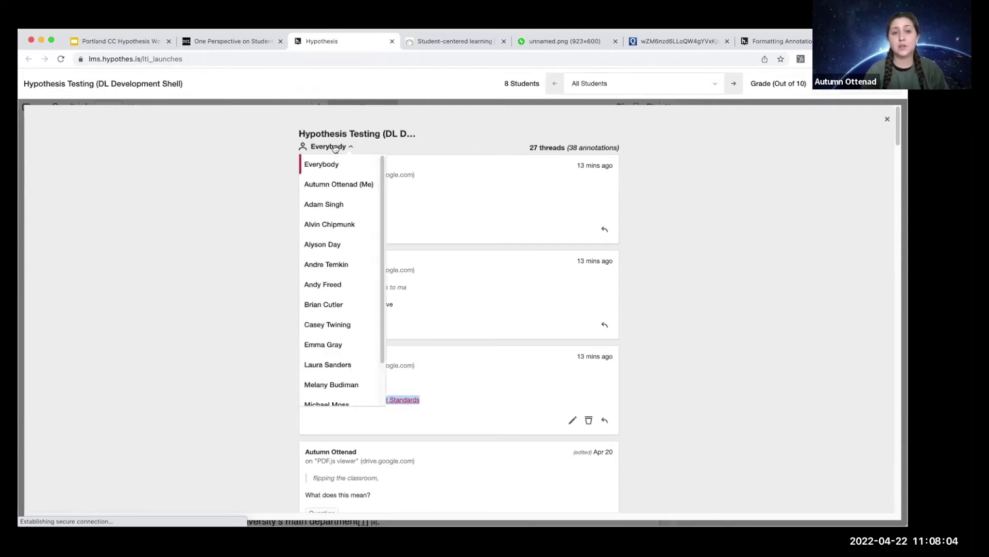
pyautogui.click(333, 184)
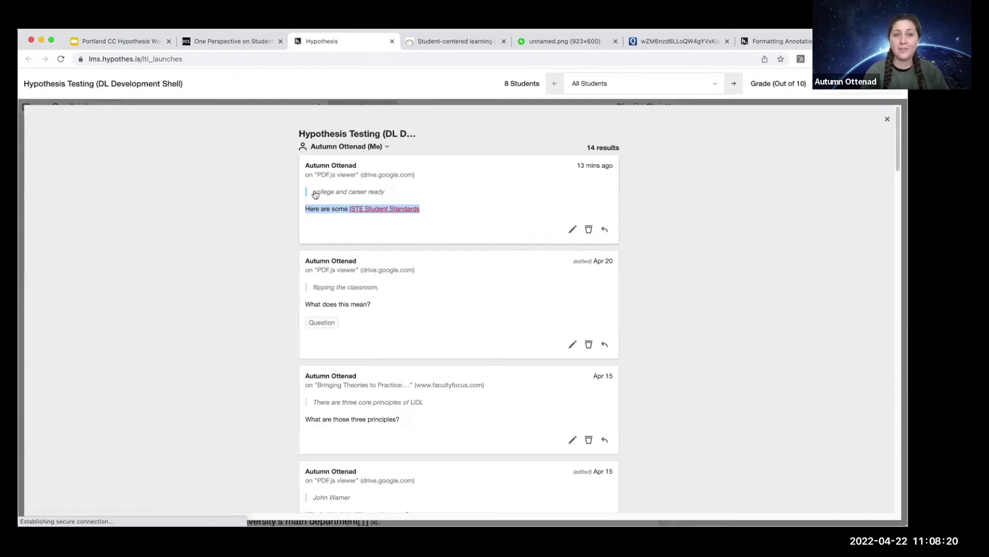
pyautogui.moveTo(436, 209); pyautogui.dragTo(300, 211)
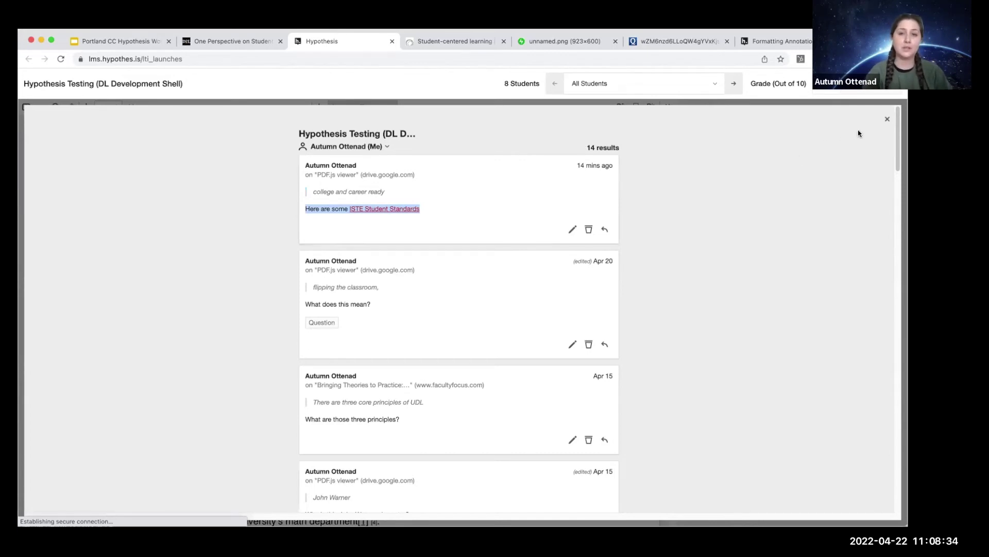
# Close the notebook and look over the Directions page note and the reading.
pyautogui.click(887, 121)
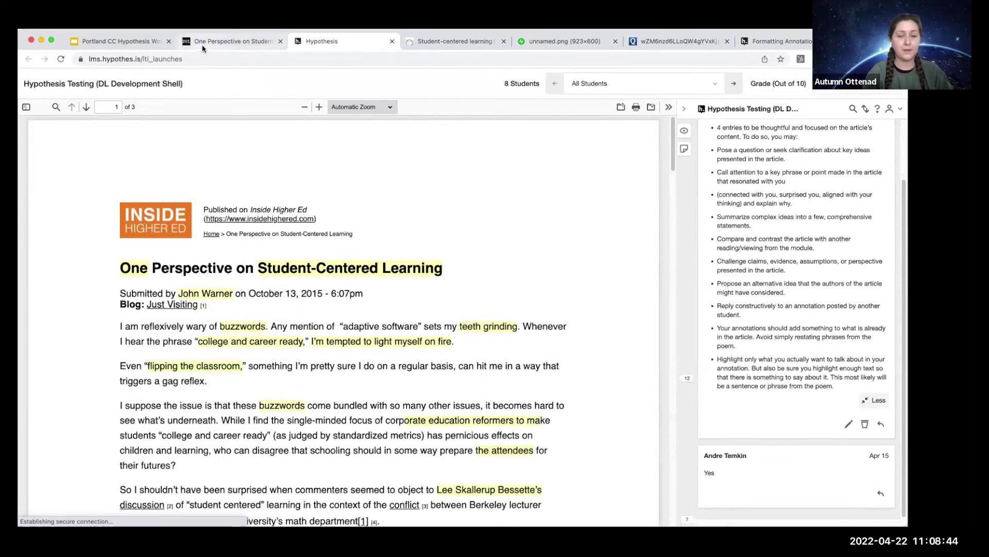
pyautogui.scroll(1, 730, 366)
pyautogui.scroll(3, 730, 366)
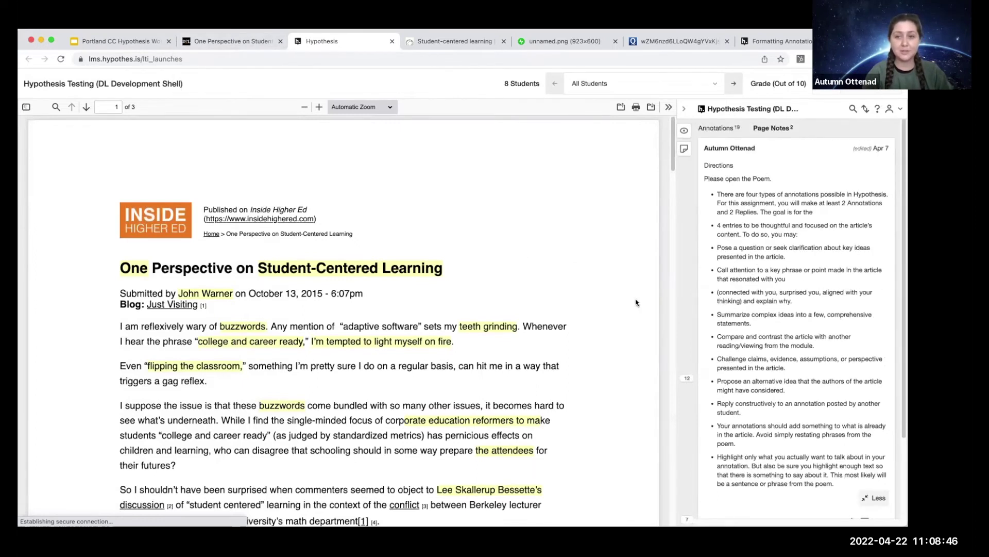
pyautogui.scroll(-10, 506, 331)
pyautogui.scroll(10, 506, 333)
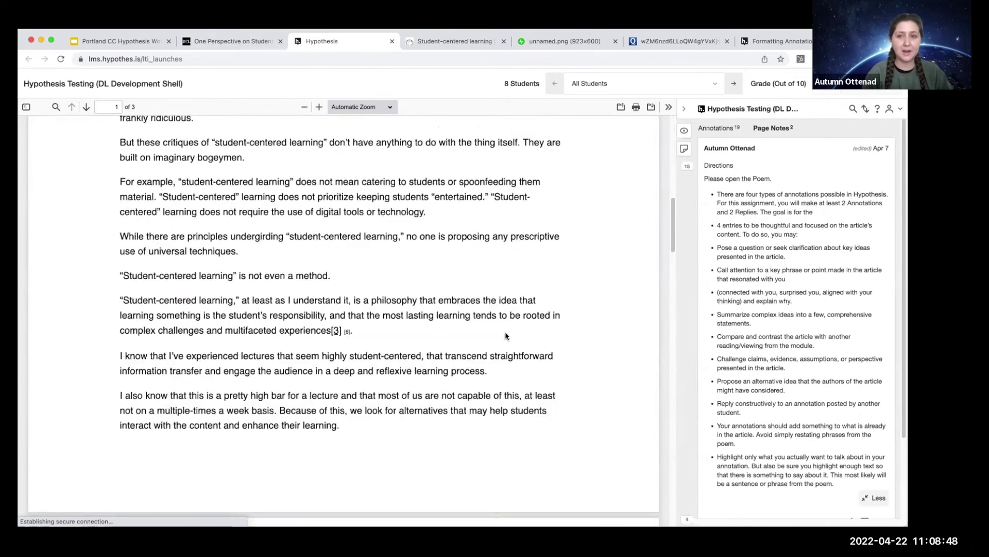
# Return to the course's Hypothesis module and open "Annotating Poem: Those Winter Sundays" to view its embedded annotations.
pyautogui.click(232, 41)
pyautogui.click(252, 133)
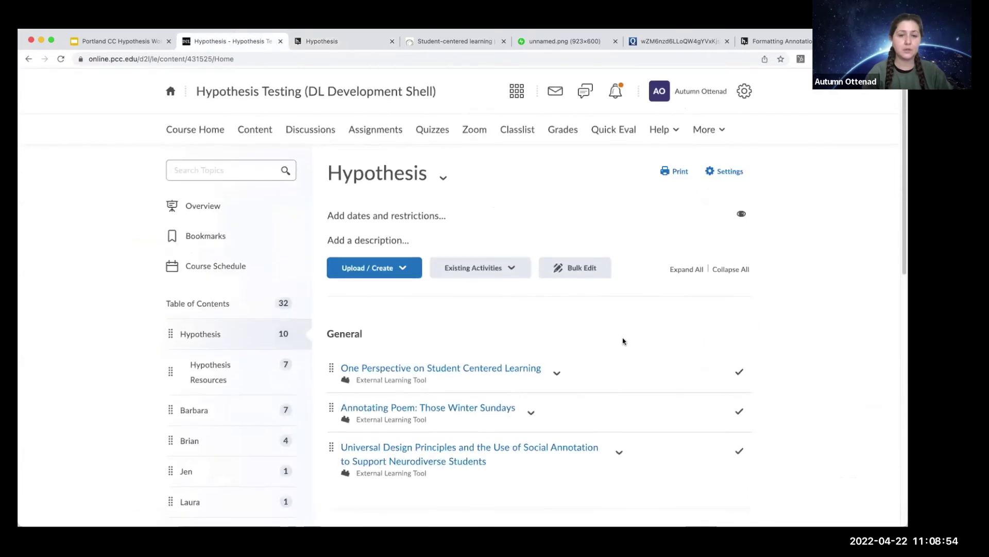
pyautogui.scroll(-4, 623, 341)
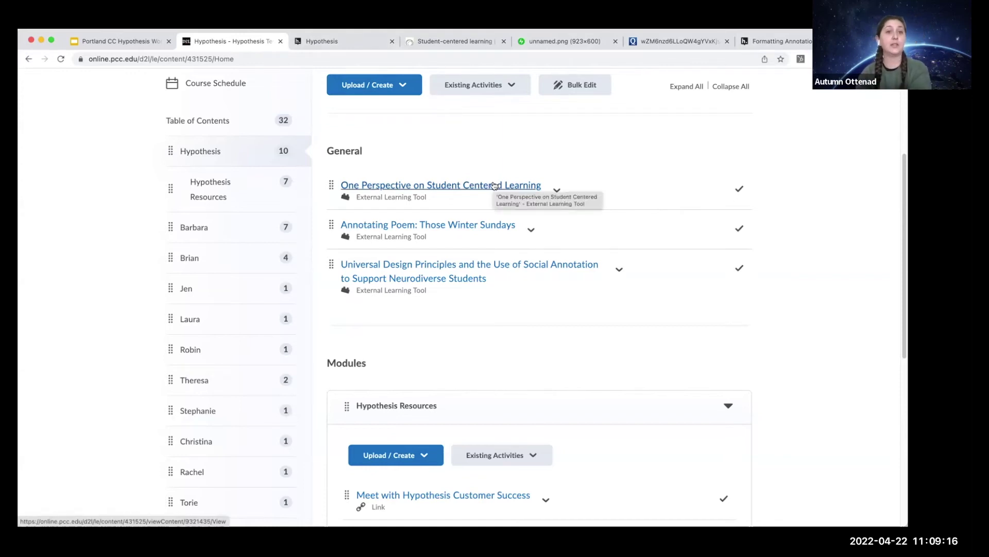
pyautogui.click(453, 225)
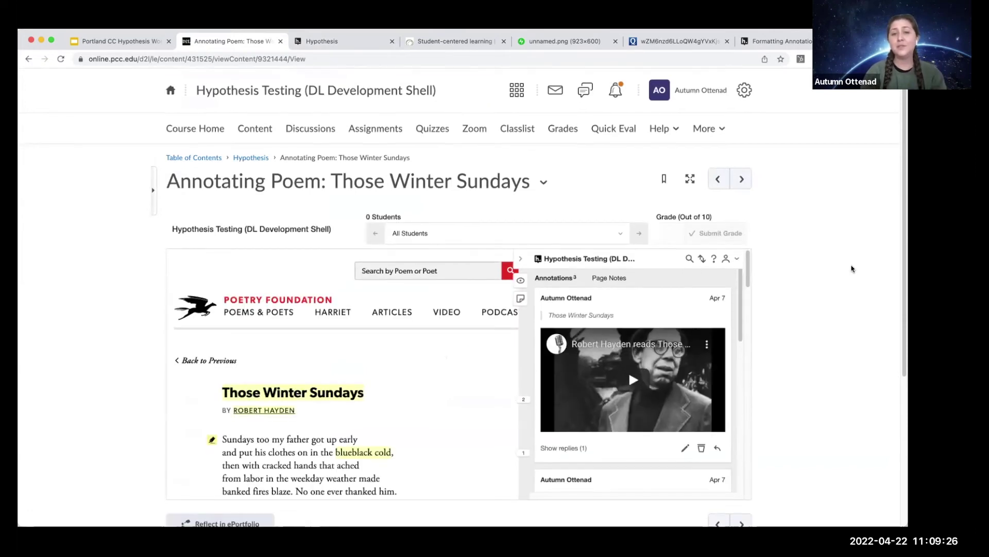
pyautogui.scroll(-3, 850, 267)
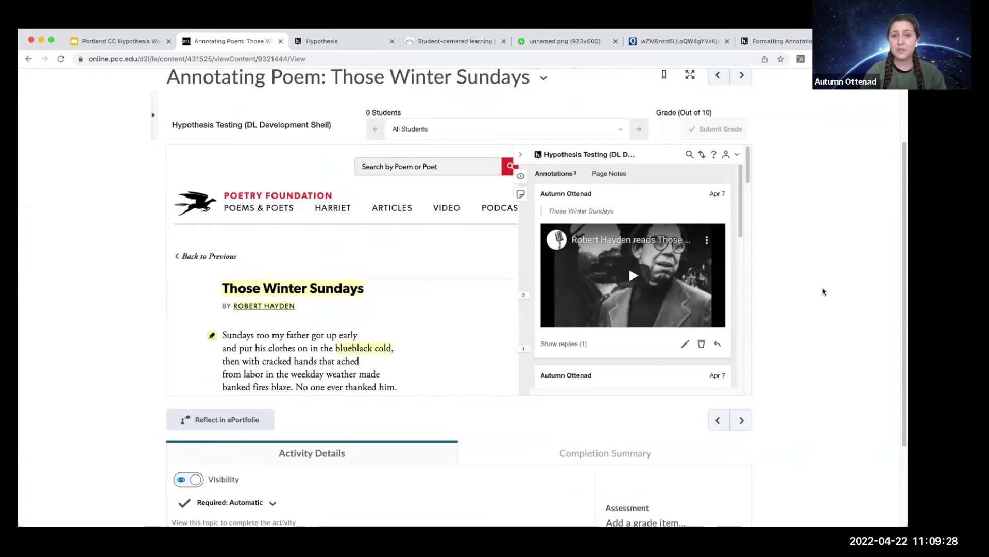
pyautogui.scroll(-2, 309, 335)
pyautogui.scroll(2, 309, 335)
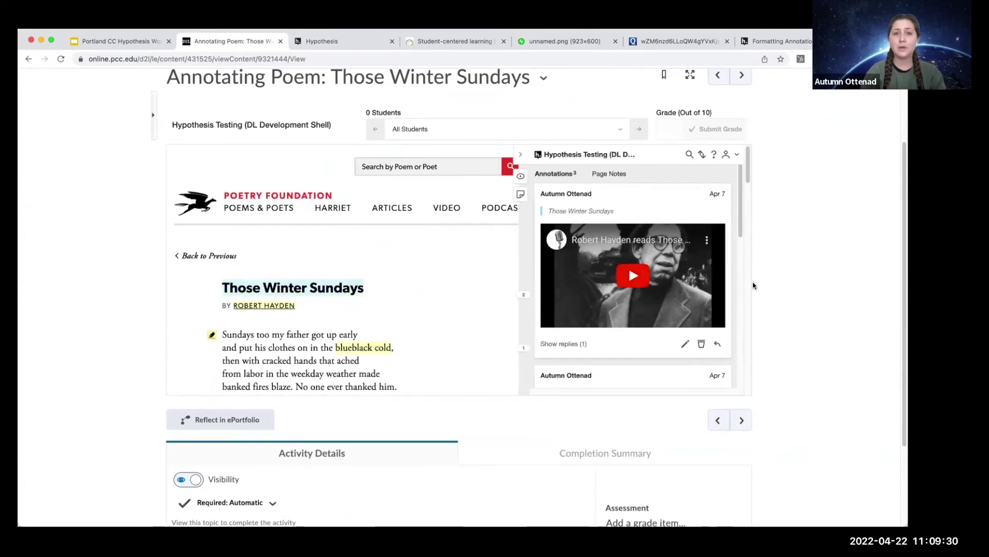
pyautogui.scroll(1, 804, 278)
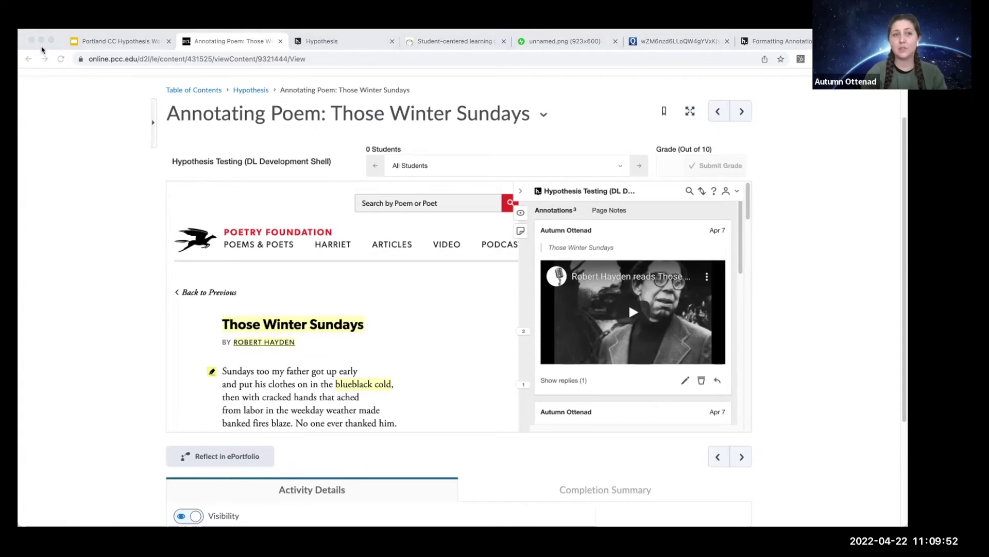
# Compare the student-centered learning reading opened in its own browser tab with the poem embedded in the course page.
pyautogui.click(322, 41)
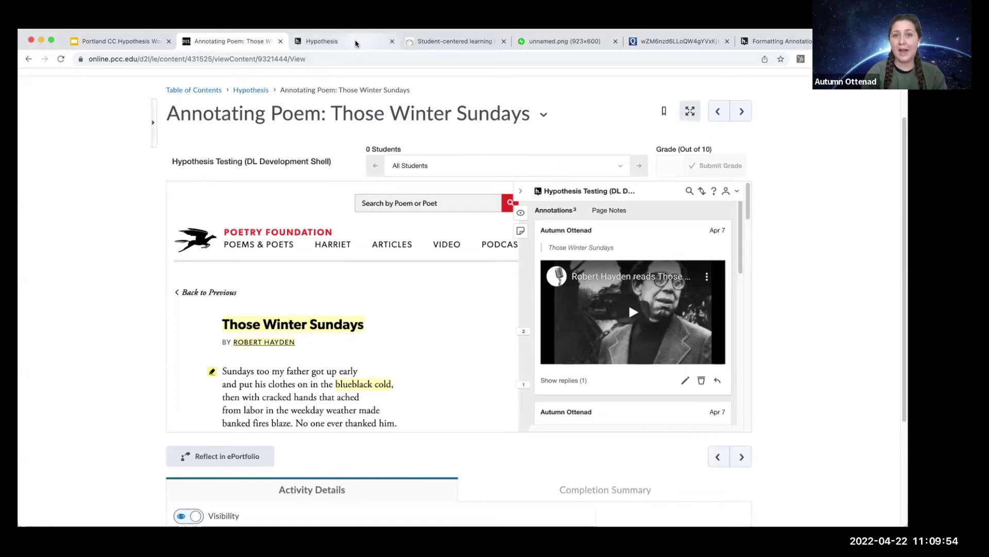
pyautogui.scroll(-10, 642, 285)
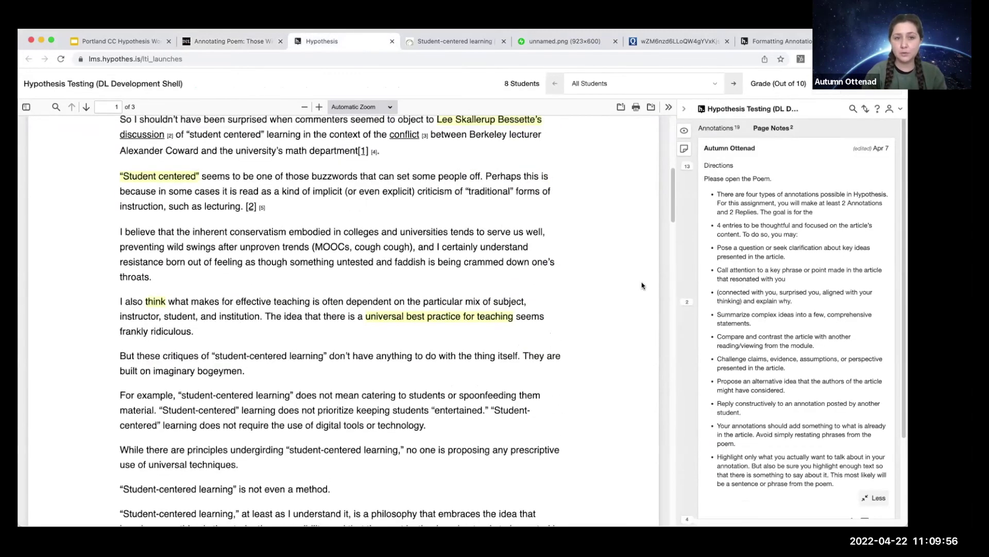
pyautogui.scroll(10, 412, 207)
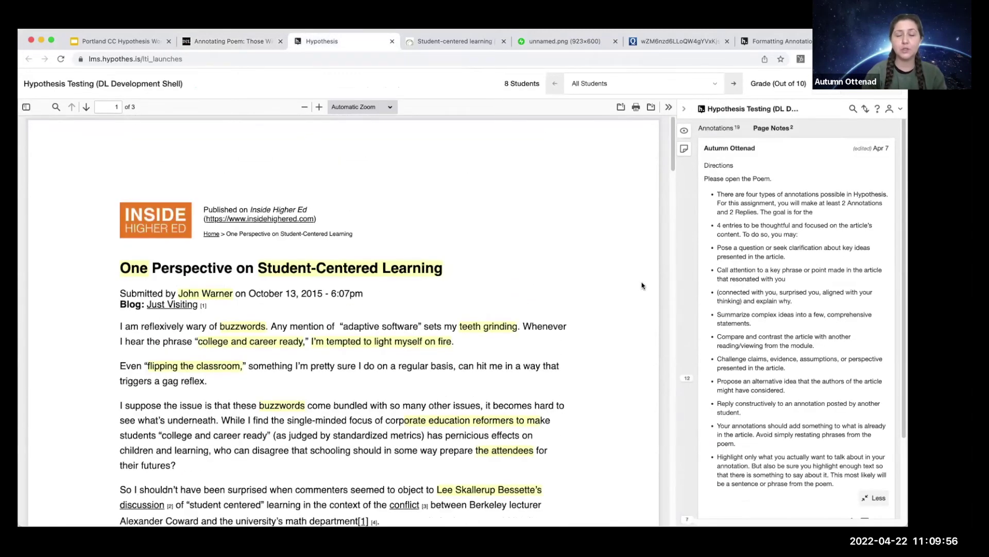
pyautogui.click(216, 41)
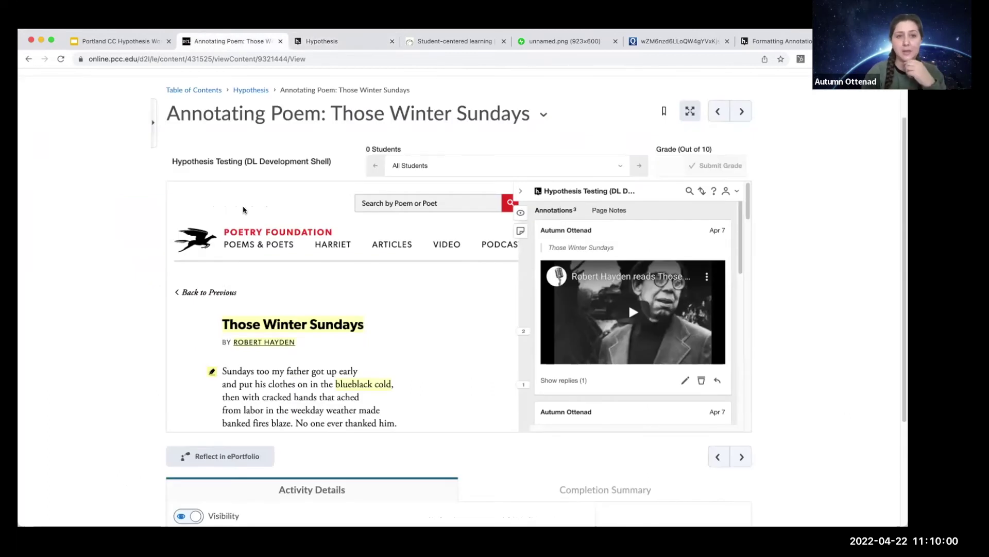
# Open the course table of contents and show the in-place properties of "One Perspective on Student Centered Learning".
pyautogui.click(189, 92)
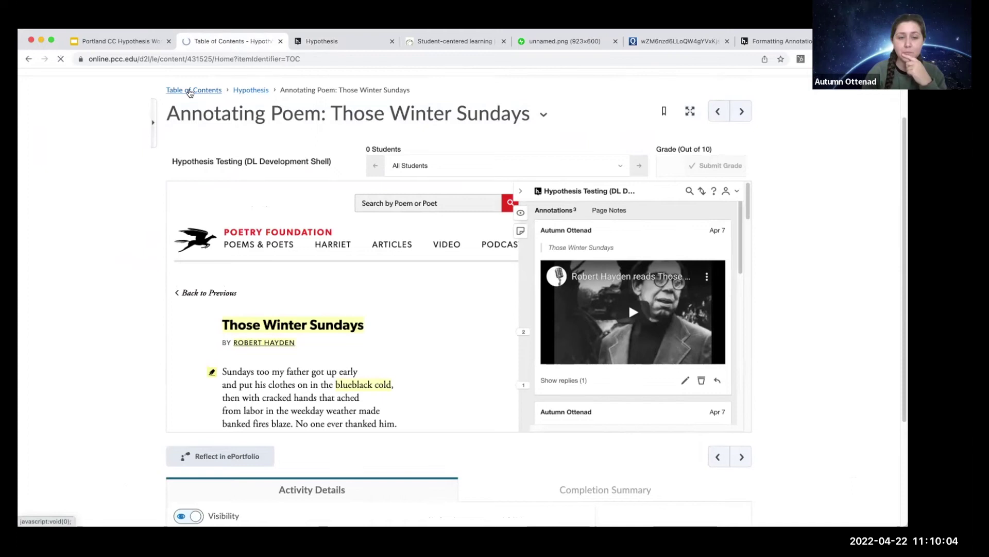
pyautogui.click(246, 133)
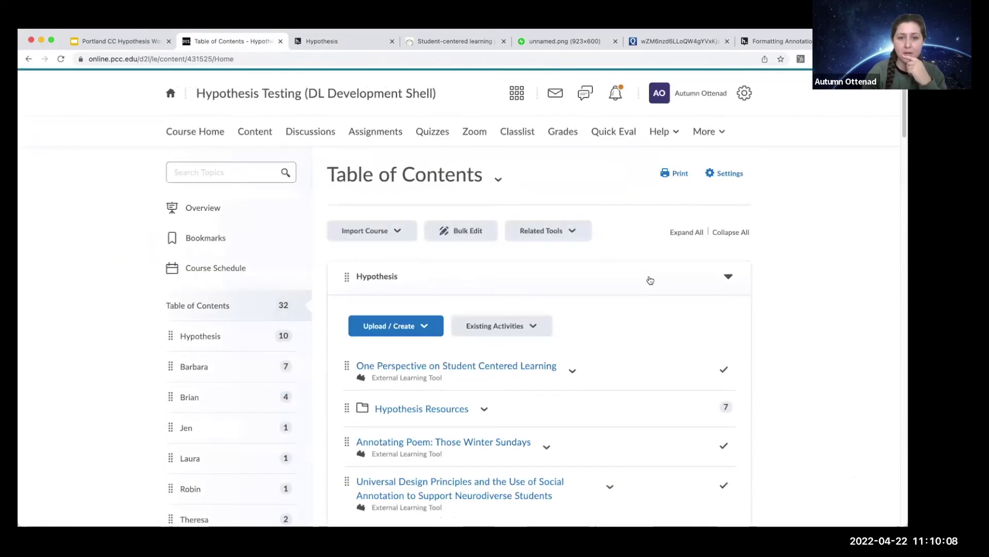
pyautogui.scroll(-2, 596, 289)
pyautogui.click(572, 286)
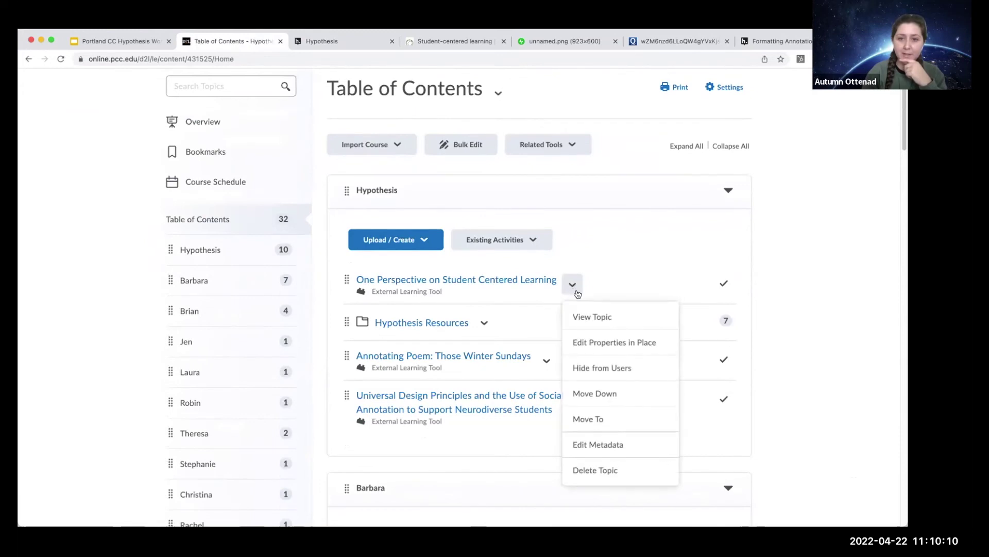
pyautogui.click(591, 344)
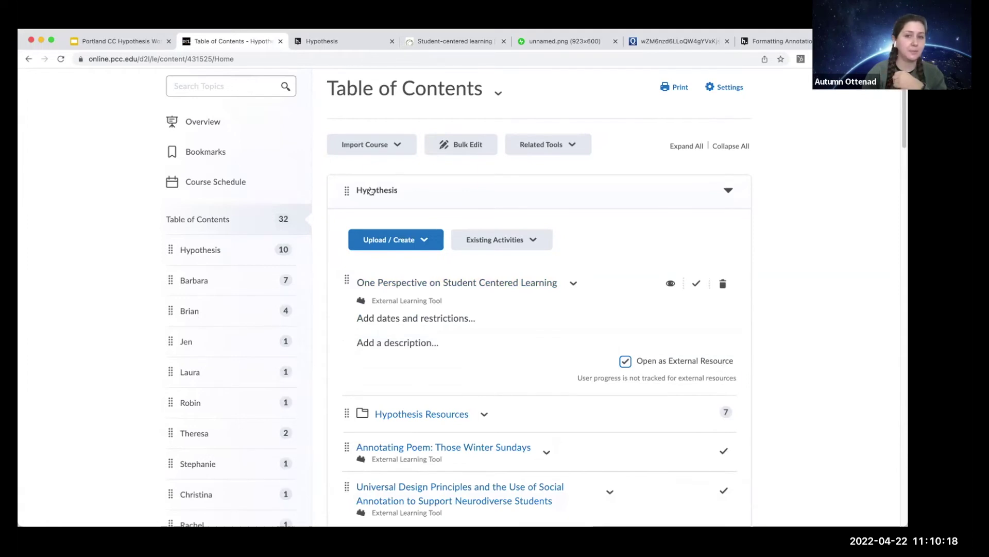
# Leave the topic's in-place properties and reload the course table of contents.
pyautogui.click(27, 58)
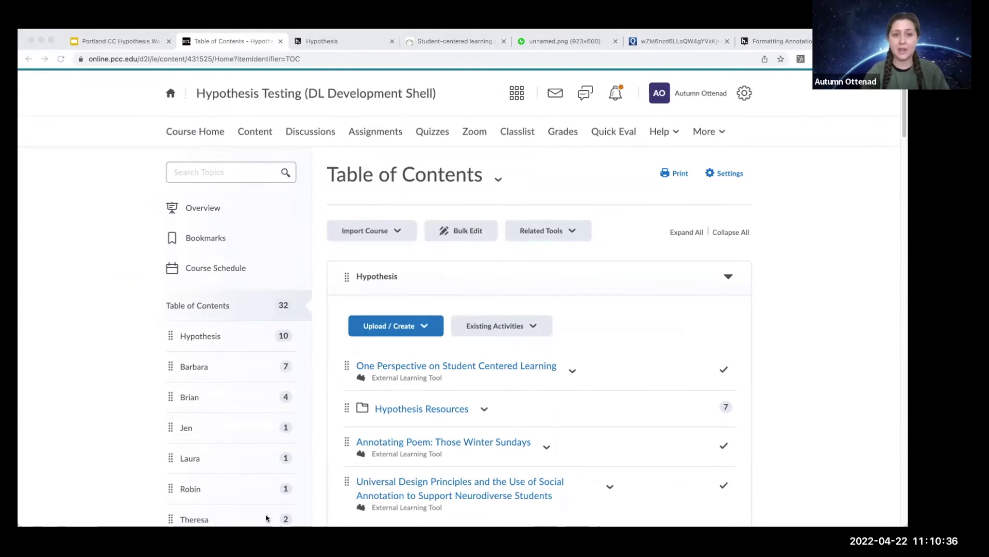
pyautogui.click(248, 133)
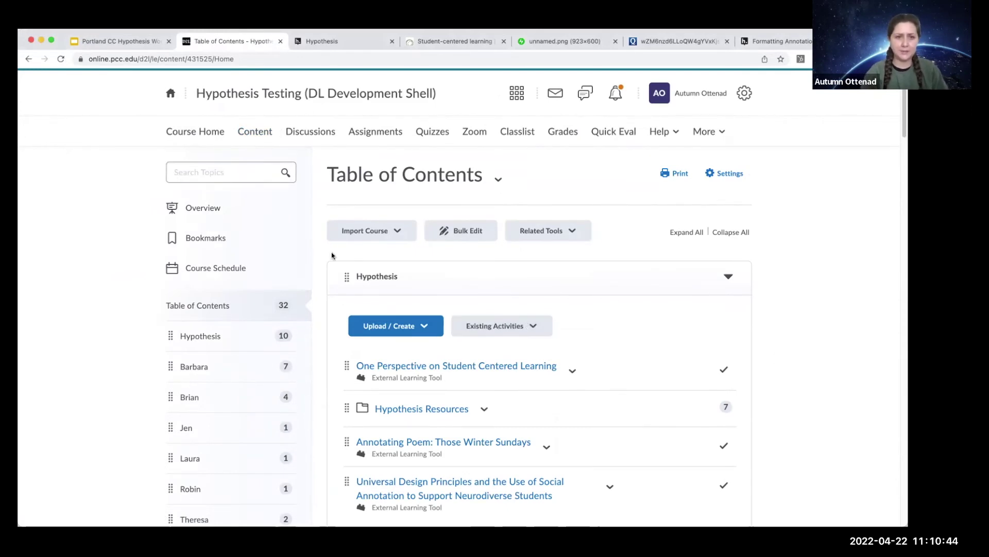
pyautogui.click(253, 130)
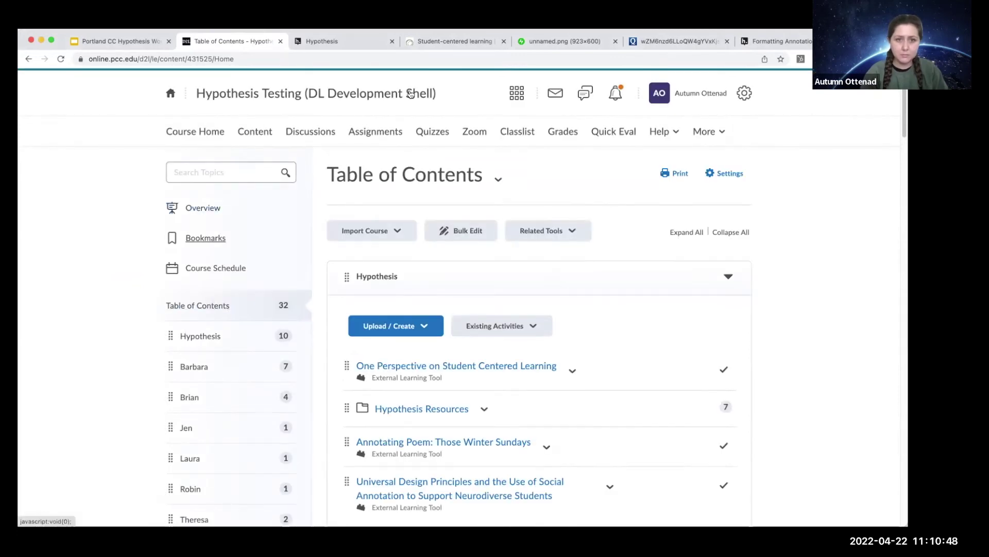
# Check the account menu and the course selector, and return to the table of contents by way of the course homepage.
pyautogui.click(715, 95)
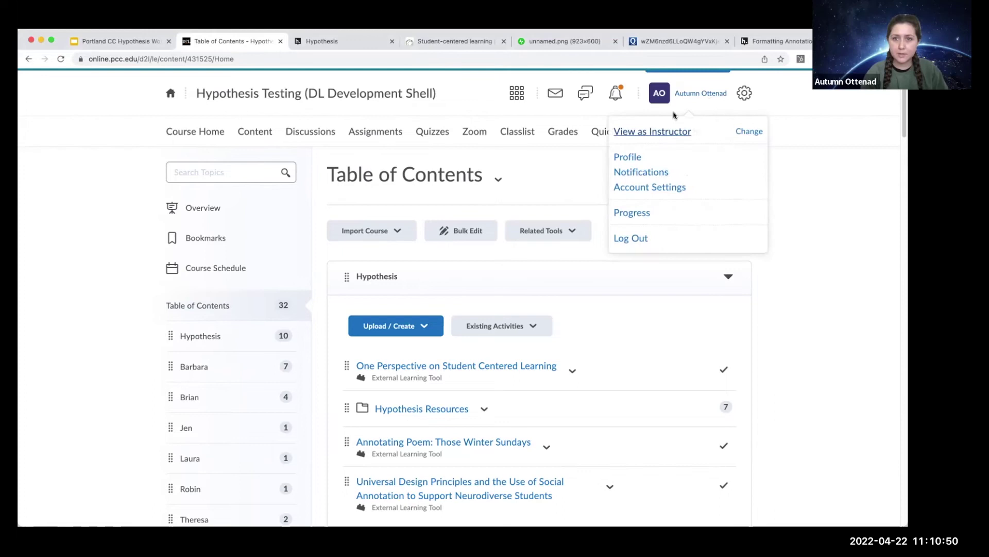
pyautogui.click(517, 93)
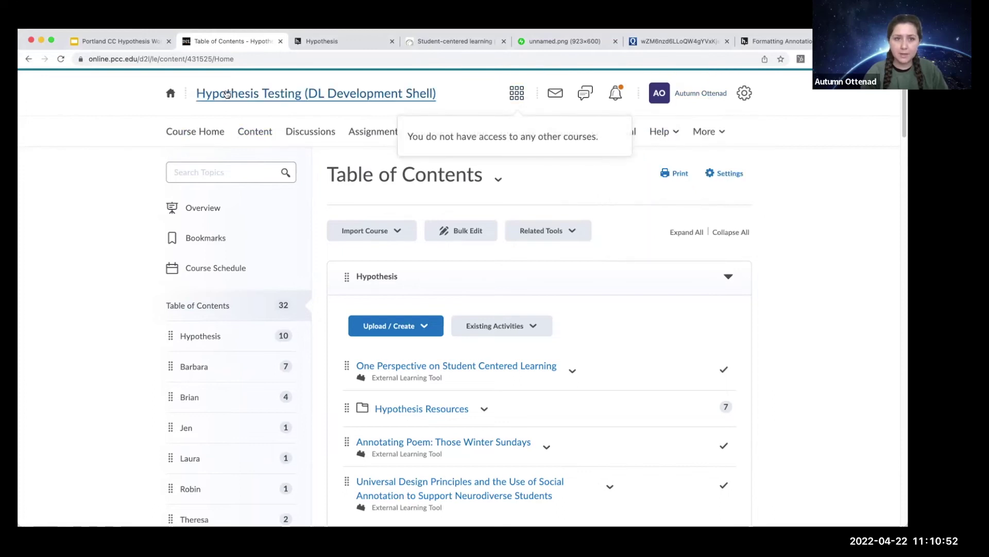
pyautogui.click(182, 133)
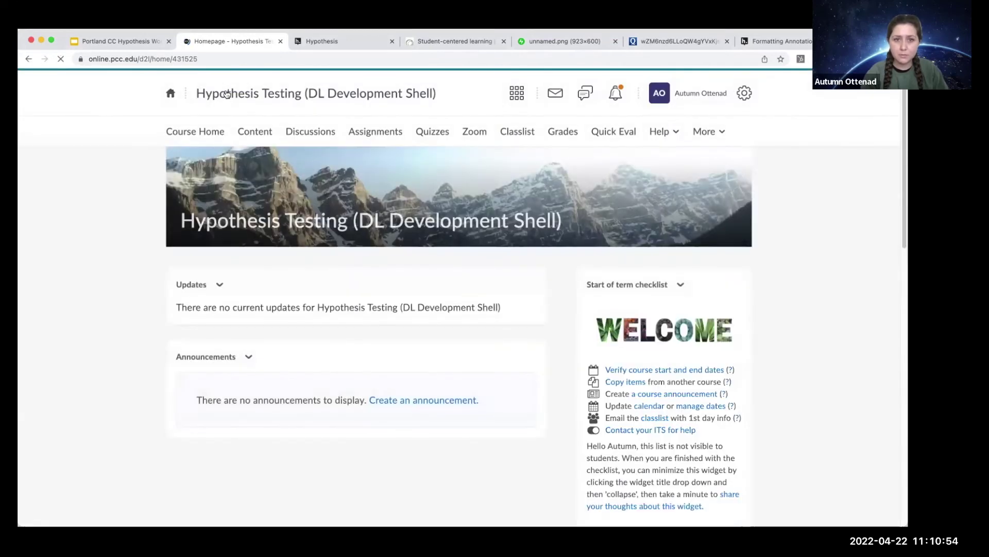
pyautogui.click(265, 132)
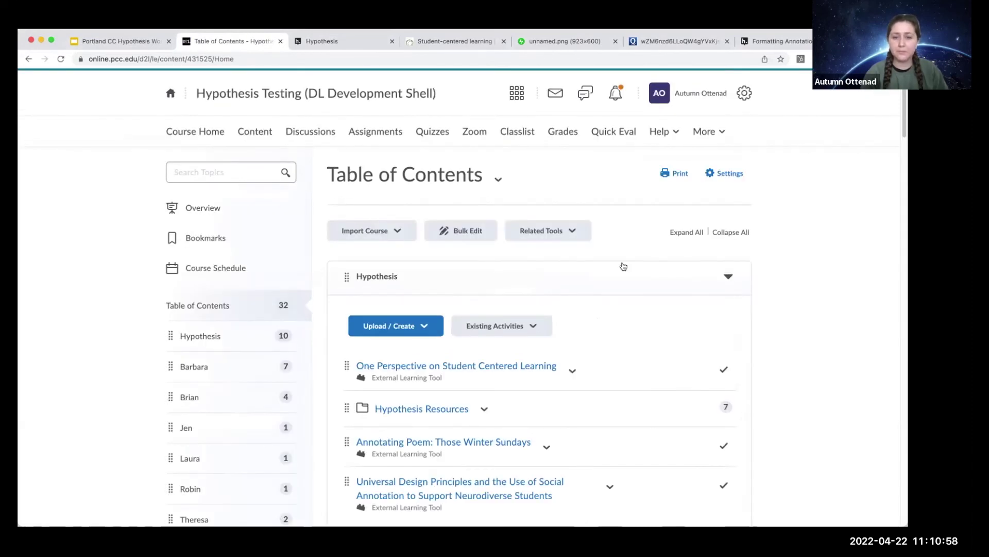
pyautogui.scroll(-3, 567, 232)
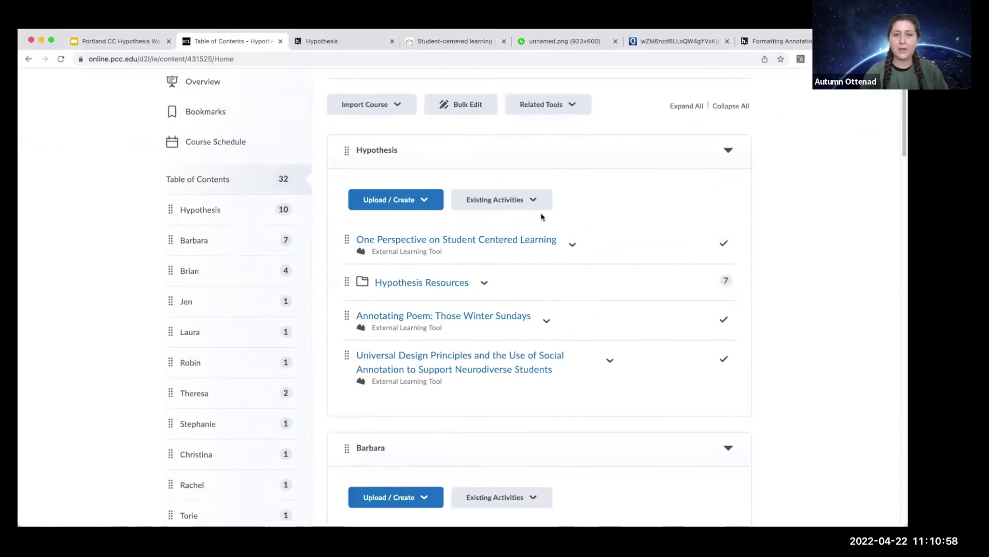
pyautogui.click(518, 202)
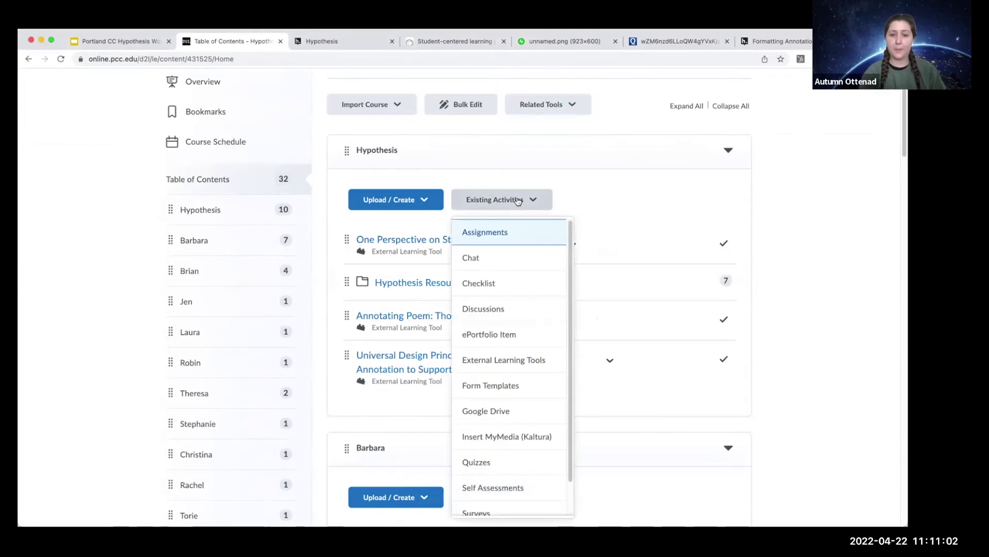
pyautogui.click(525, 359)
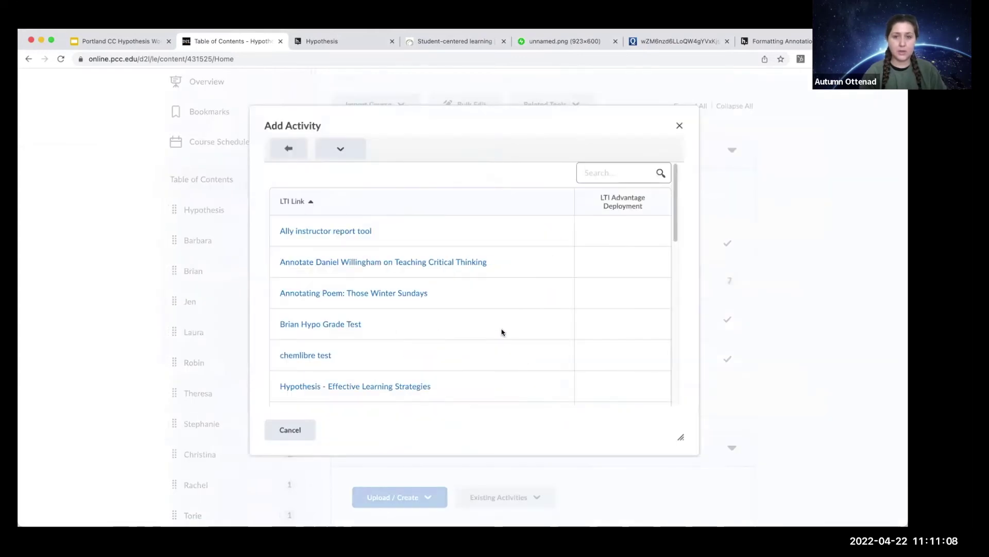
pyautogui.scroll(-3, 498, 277)
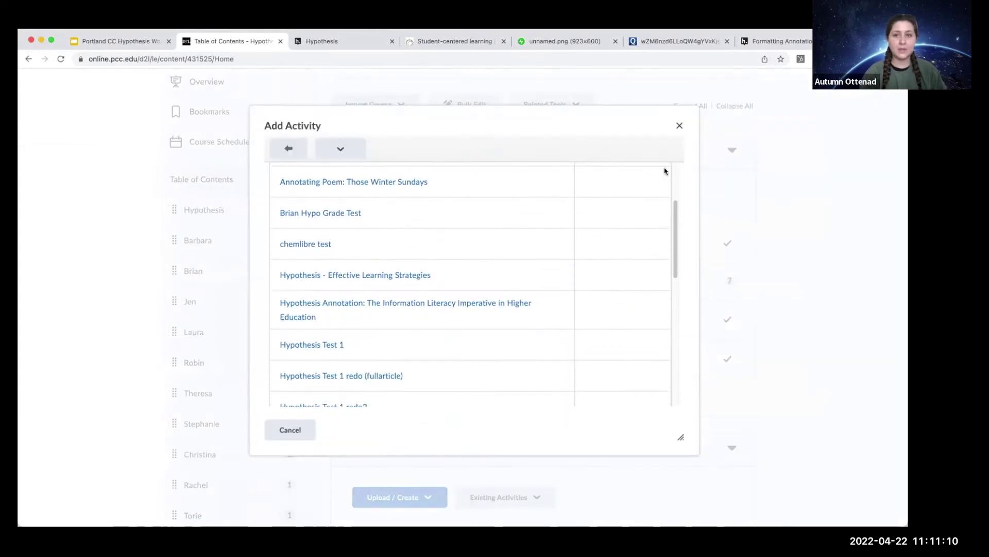
pyautogui.click(679, 125)
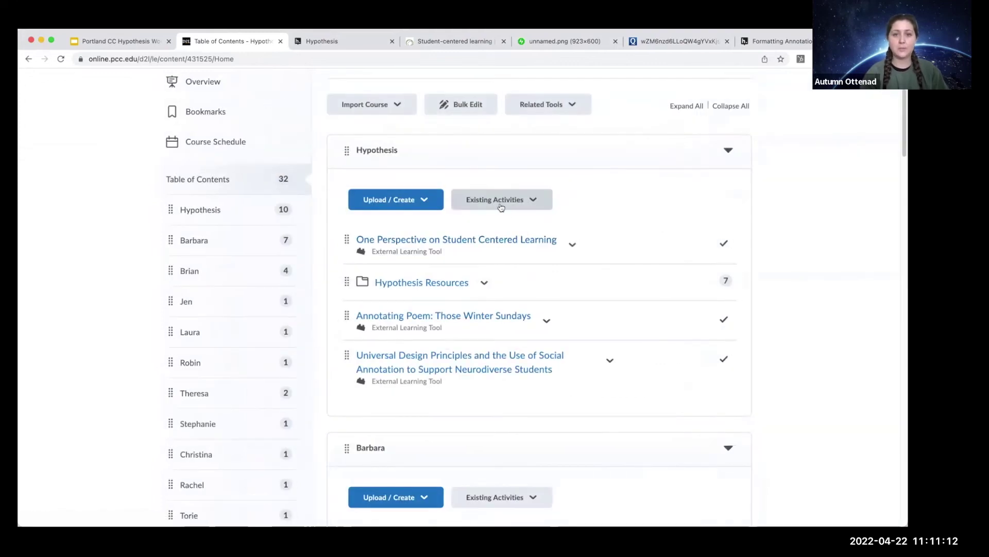
# Start a new LTI link among the Hypothesis module's external learning tools and title it "Annotating Poem An American Sunrise Joy Harjo".
pyautogui.click(528, 198)
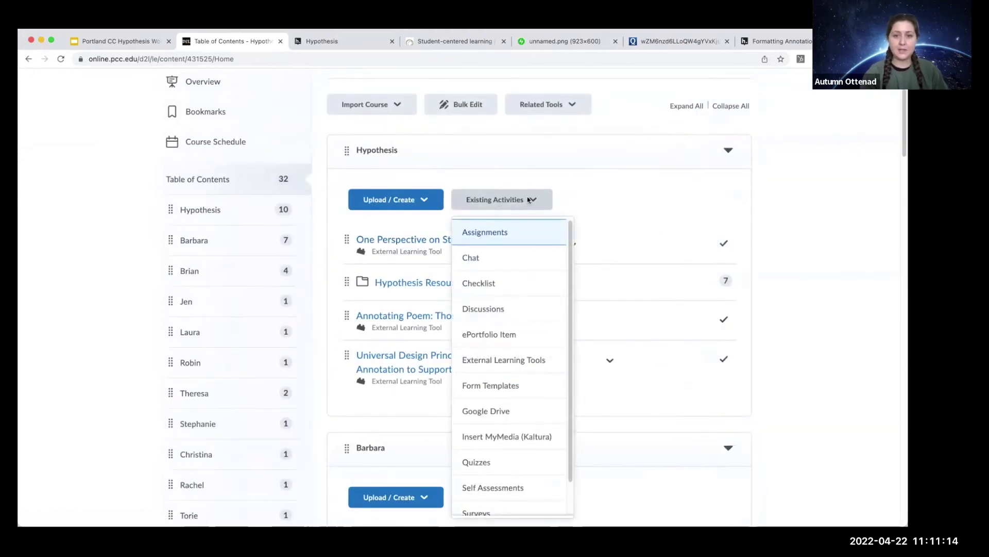
pyautogui.click(512, 357)
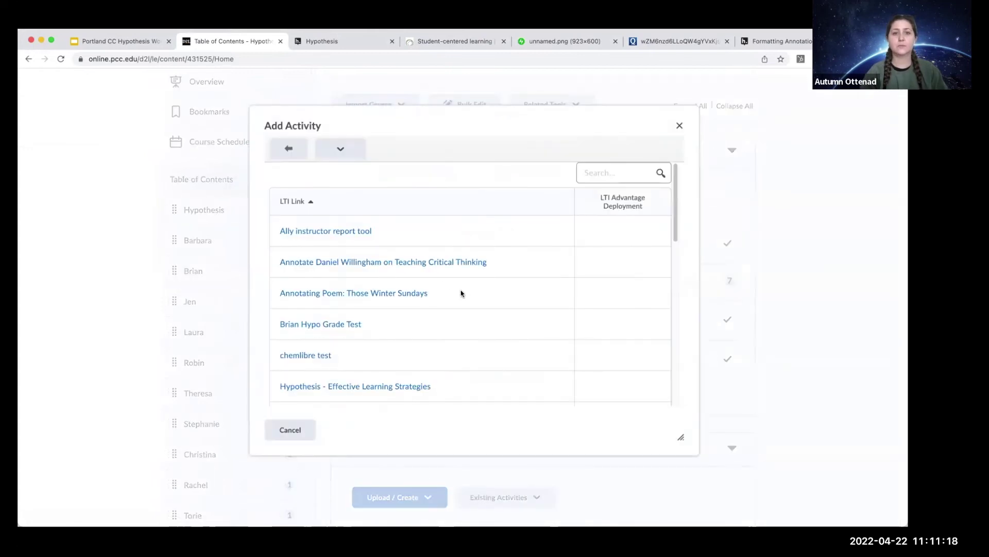
pyautogui.scroll(-15, 461, 293)
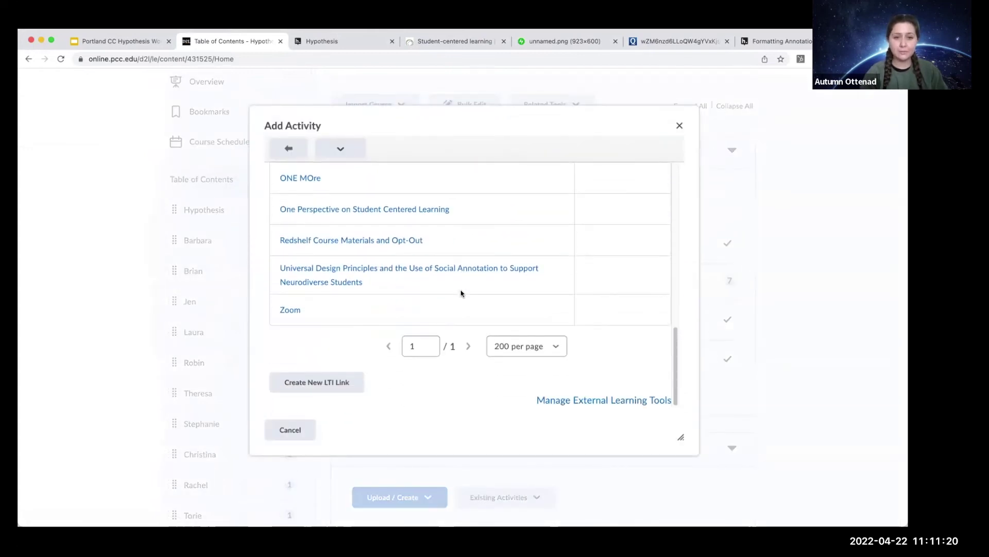
pyautogui.click(317, 382)
pyautogui.click(311, 227)
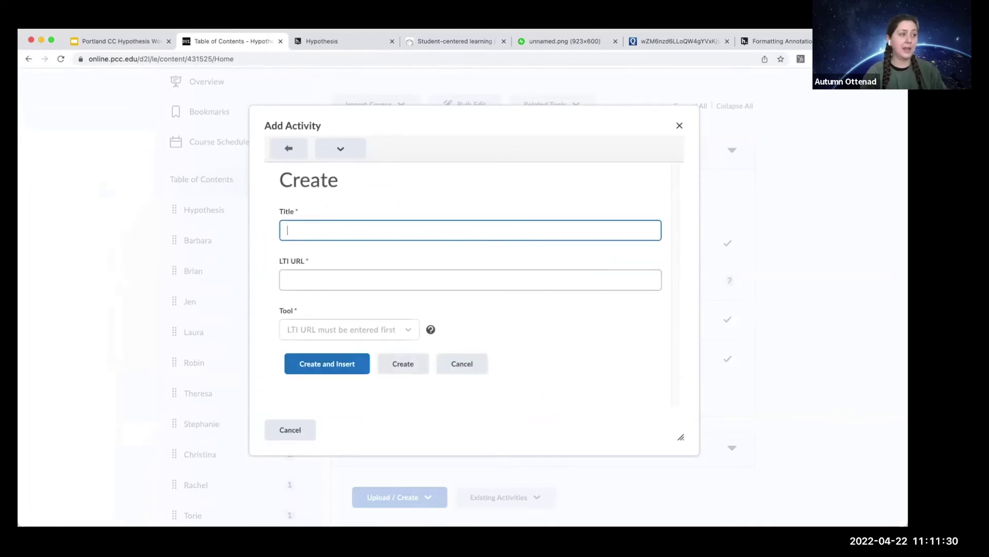
pyautogui.press('super+Tab')
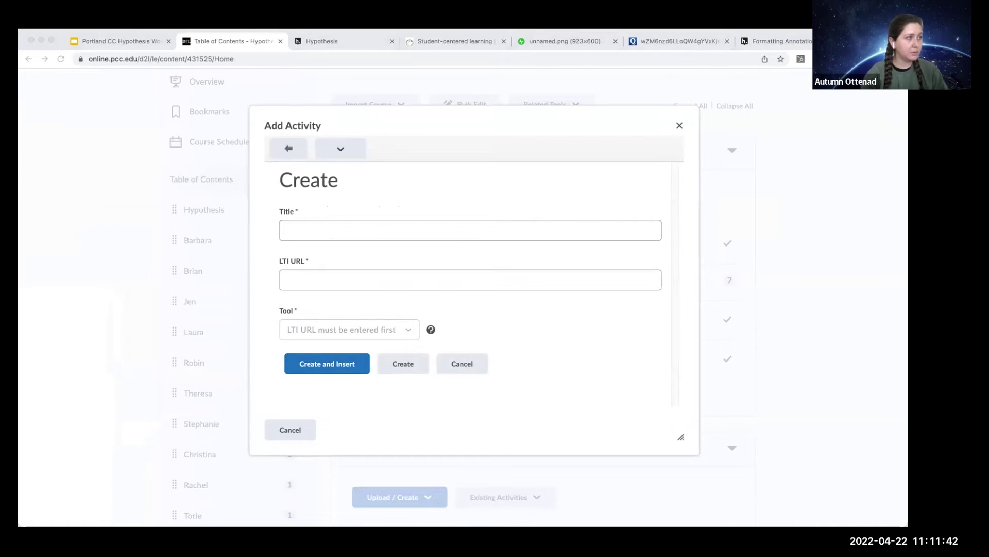
pyautogui.click(321, 225)
pyautogui.write('Annotating Poem')
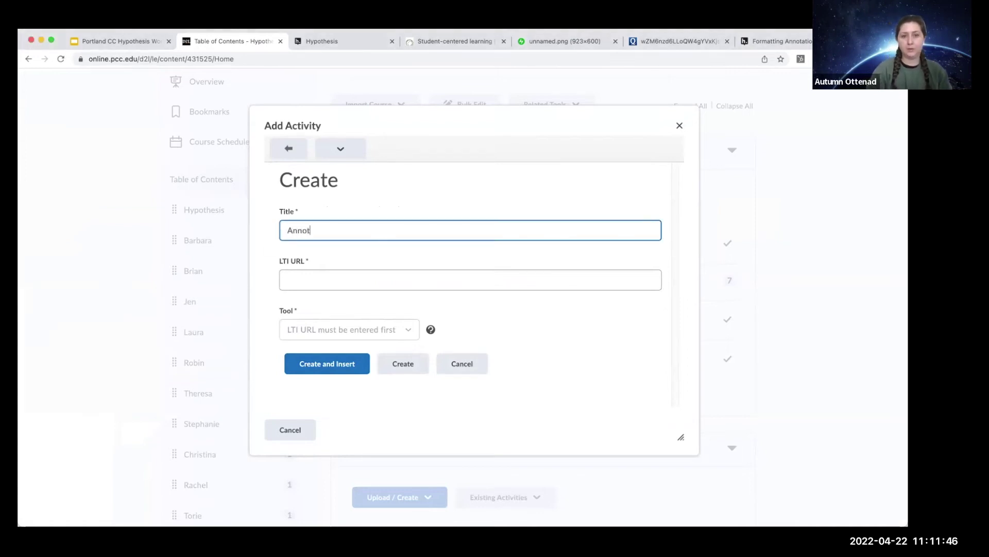
pyautogui.write('An American Sunrise Joy Harjo')
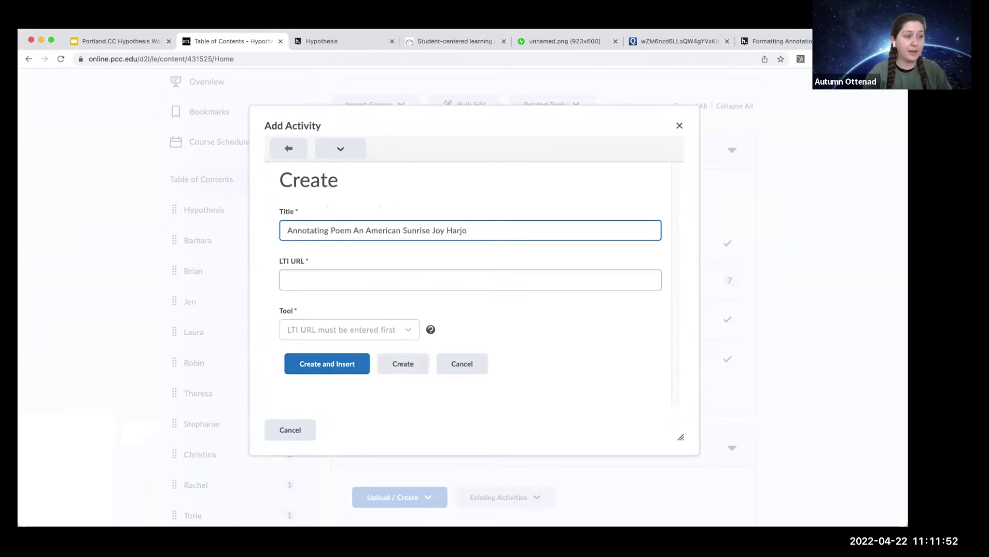
pyautogui.click(368, 272)
pyautogui.press('Down')
pyautogui.press('Down')
pyautogui.press('Return')
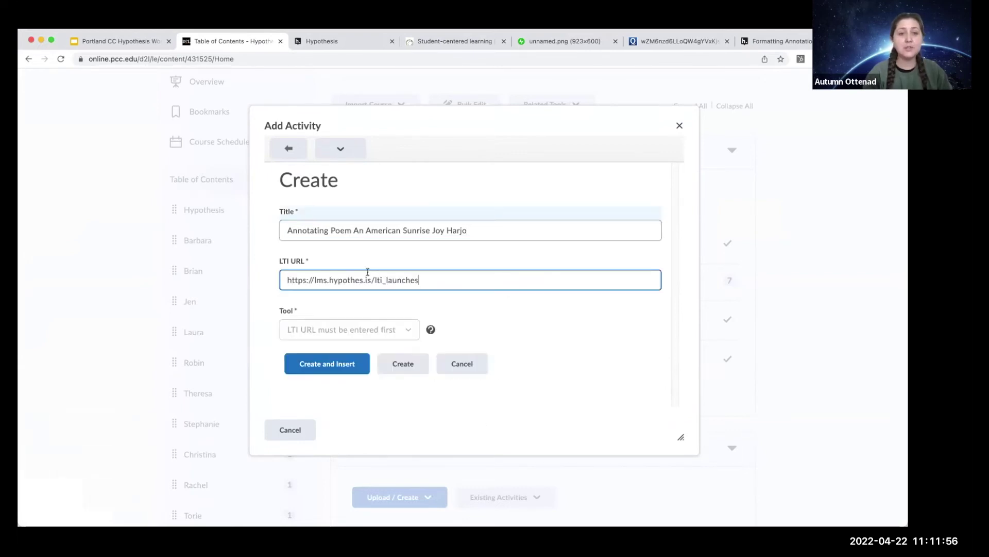
pyautogui.click(492, 317)
pyautogui.click(436, 282)
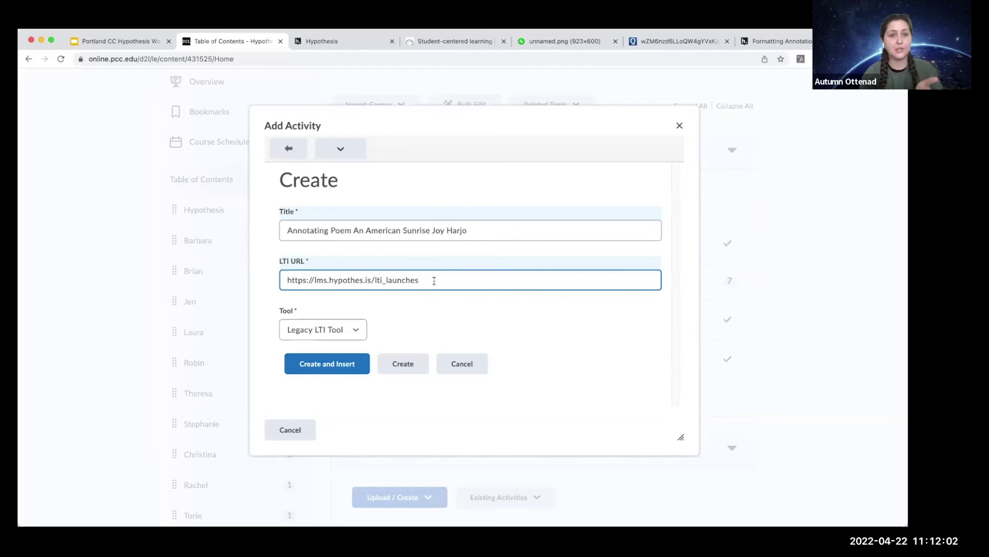
pyautogui.click(320, 365)
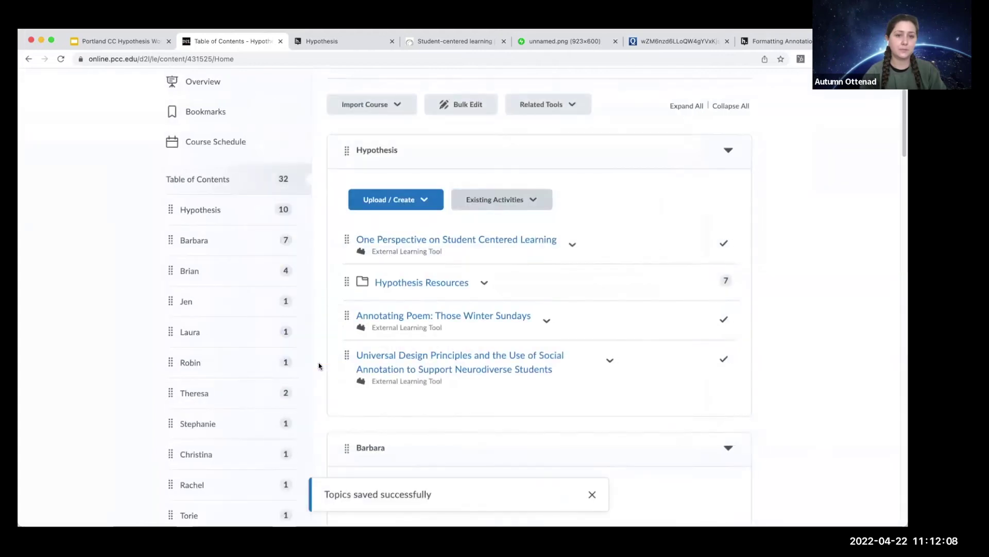
# Set the new An American Sunrise topic to open as an external resource, and launch it from the reloaded table of contents.
pyautogui.scroll(-1, 568, 365)
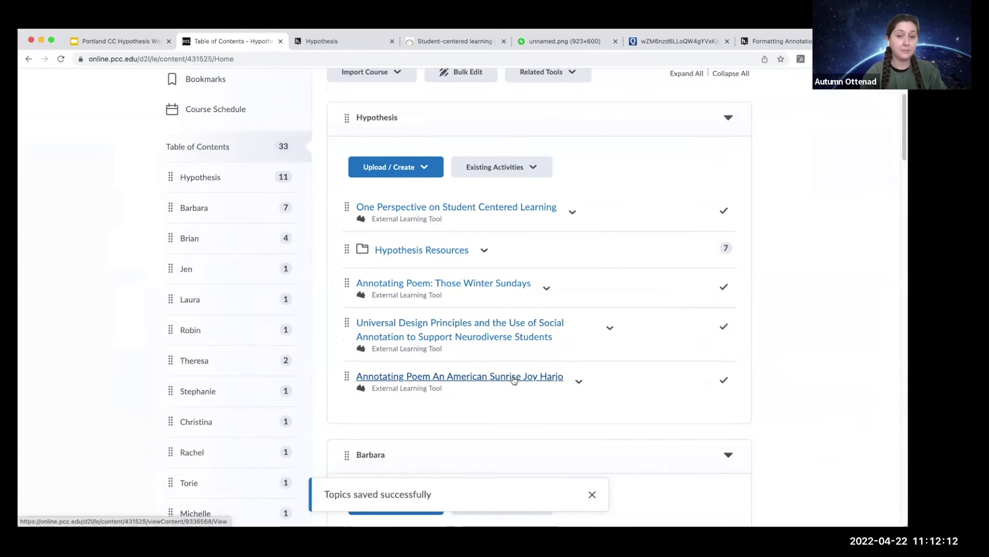
pyautogui.click(579, 381)
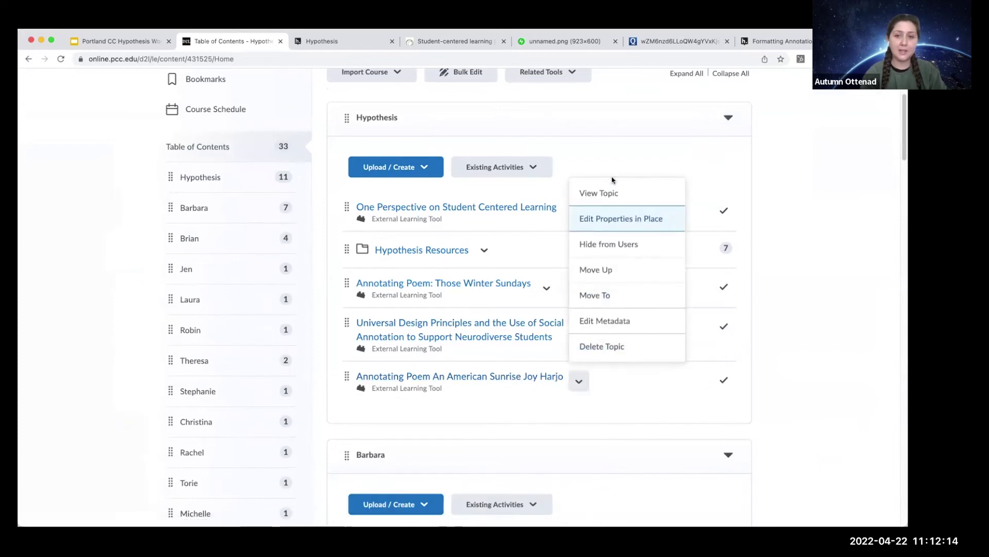
pyautogui.click(609, 217)
pyautogui.click(625, 480)
pyautogui.scroll(-5, 793, 446)
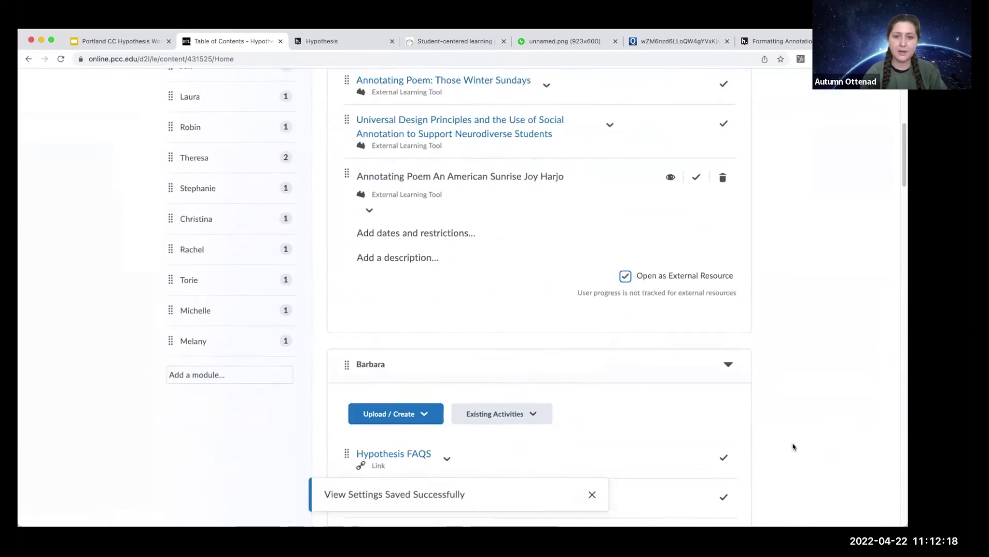
pyautogui.scroll(1, 794, 446)
pyautogui.click(60, 58)
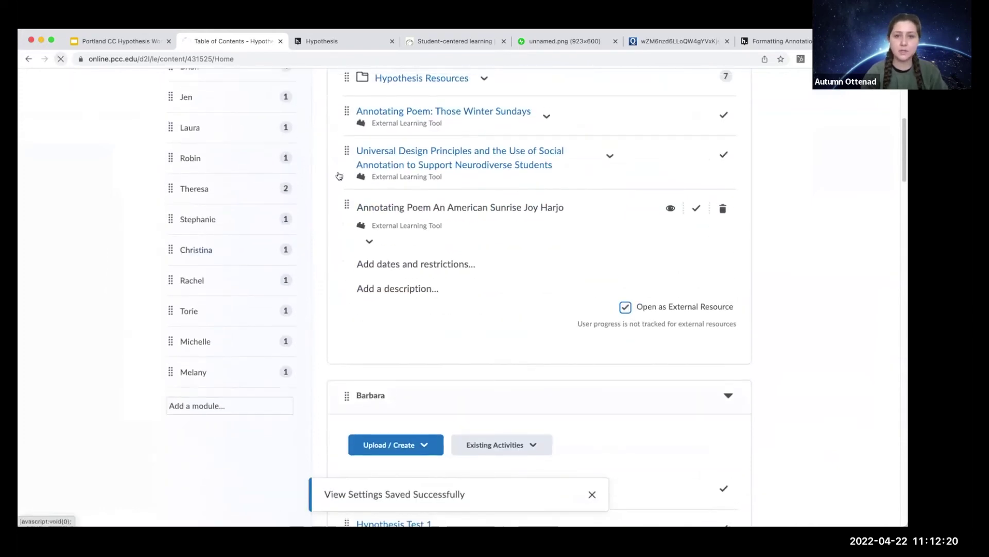
pyautogui.click(479, 205)
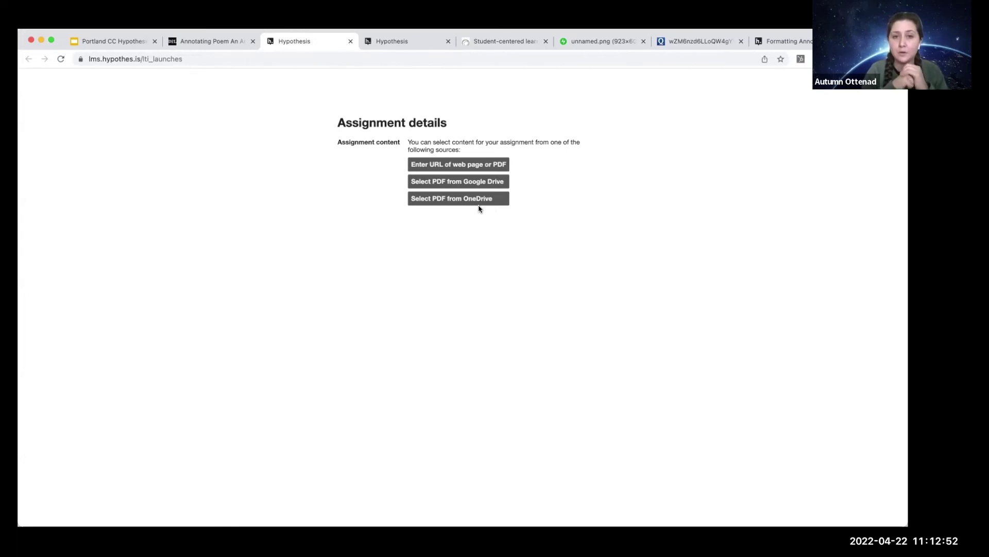
# View the Google Drive file picker and its upload option as a PDF source for the assignment, and close it without choosing a file.
pyautogui.click(456, 185)
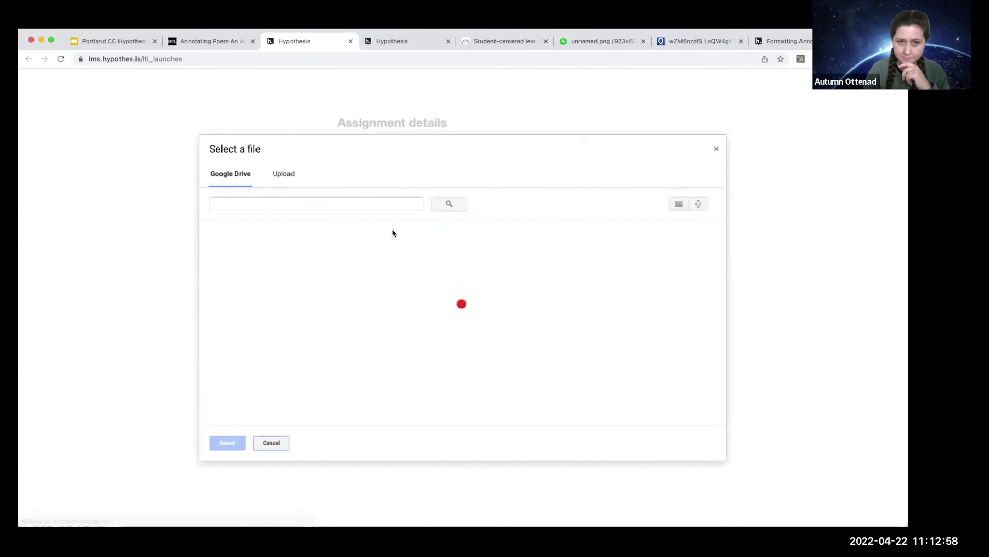
pyautogui.click(290, 176)
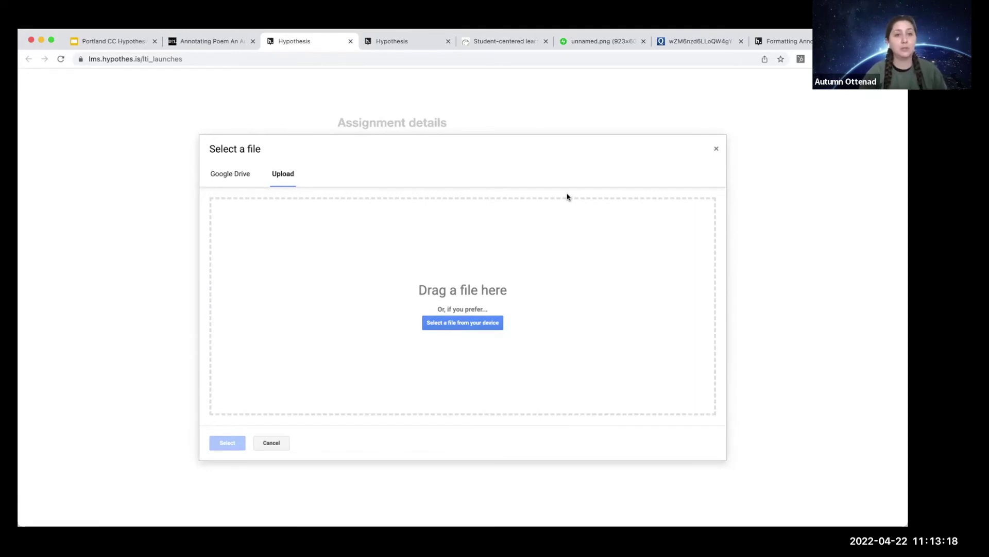
pyautogui.click(715, 149)
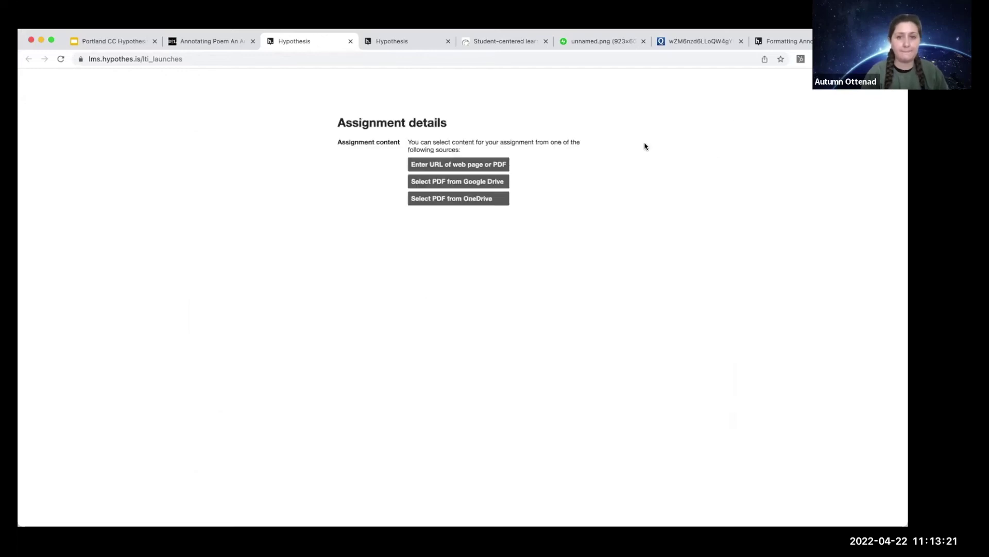
pyautogui.click(439, 166)
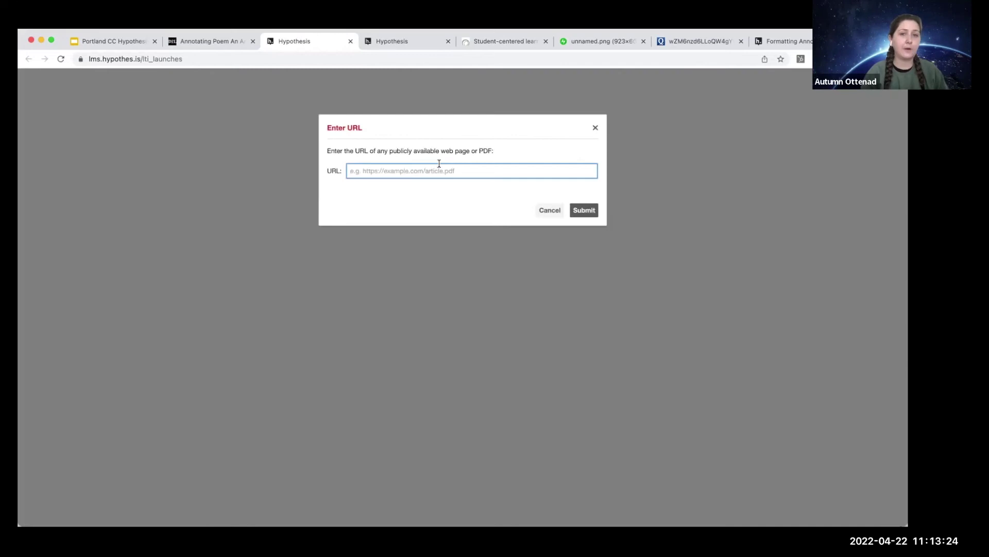
pyautogui.press('super+Tab')
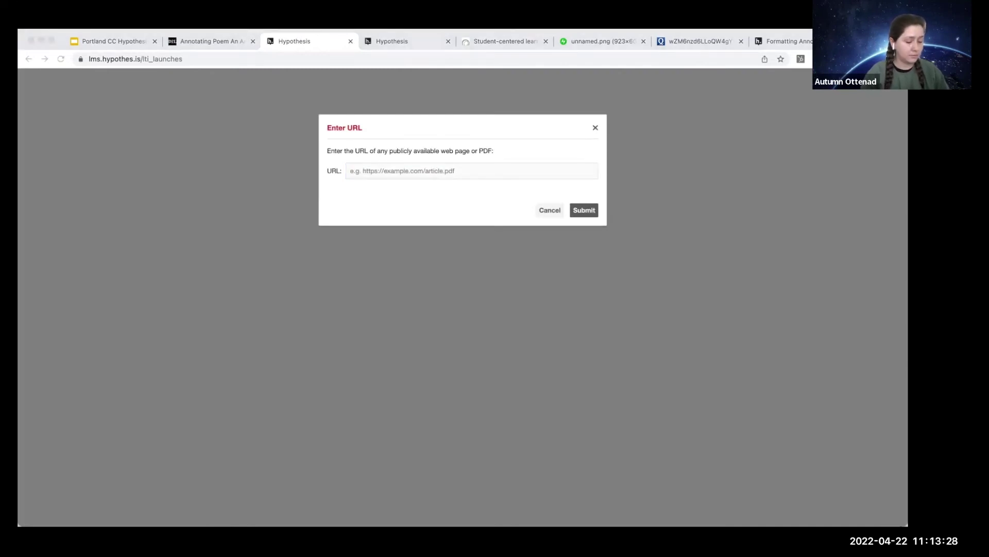
pyautogui.click(453, 172)
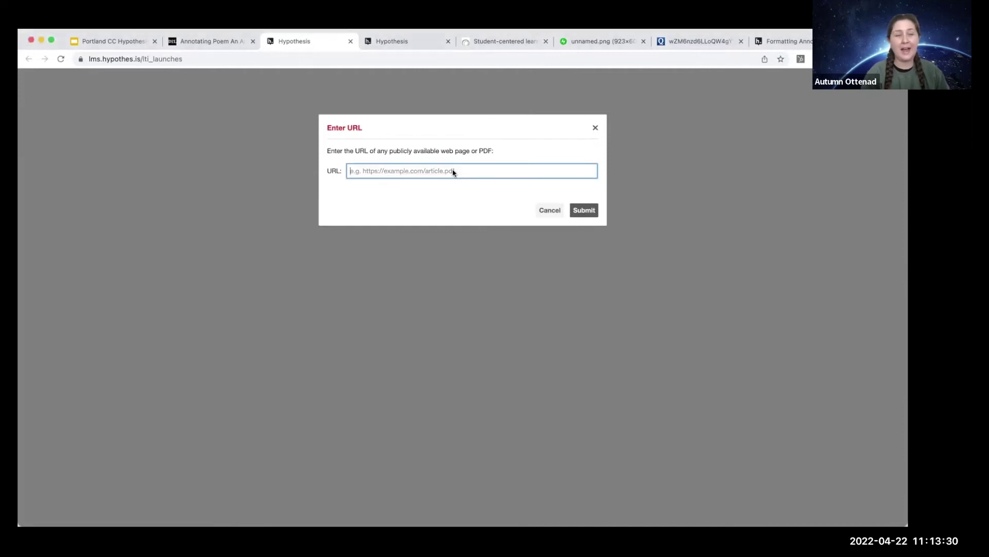
pyautogui.write('https://www.poetryfoundation.org/poetrymagazine/poems/92063/an-american-sunrise')
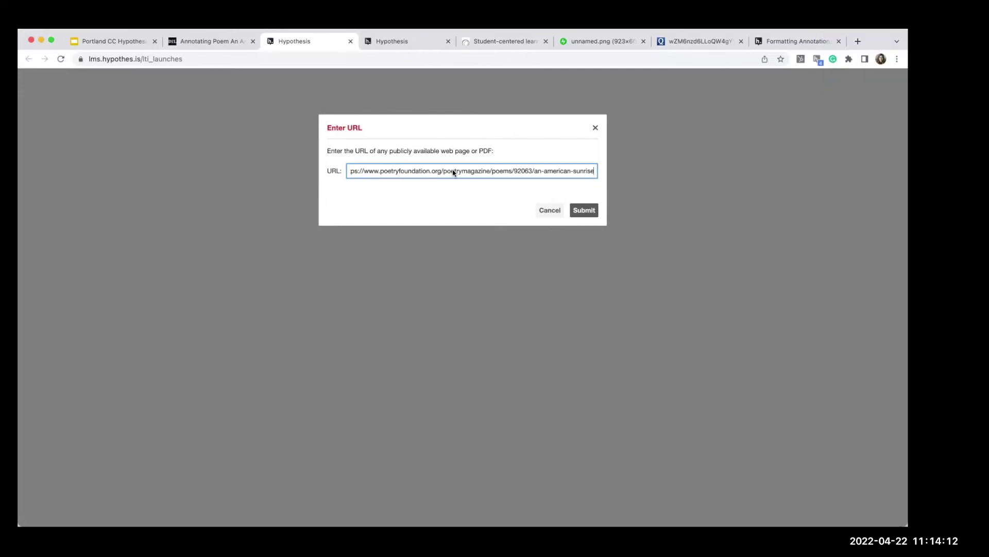
pyautogui.click(575, 211)
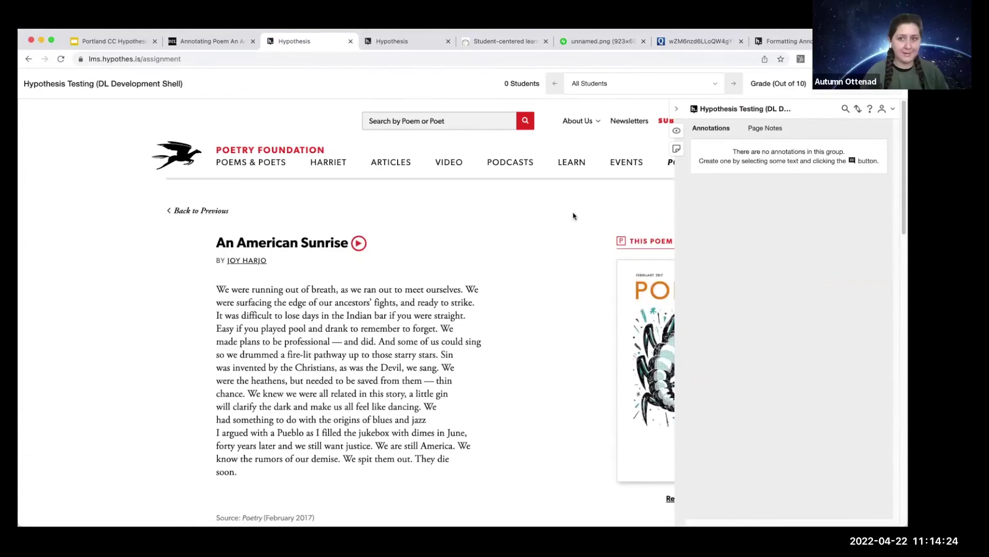
# Return to the Hypothesis module, launch the An American Sunrise topic again to check it, and close the duplicate poem tab.
pyautogui.click(215, 42)
pyautogui.click(255, 132)
pyautogui.scroll(-3, 517, 345)
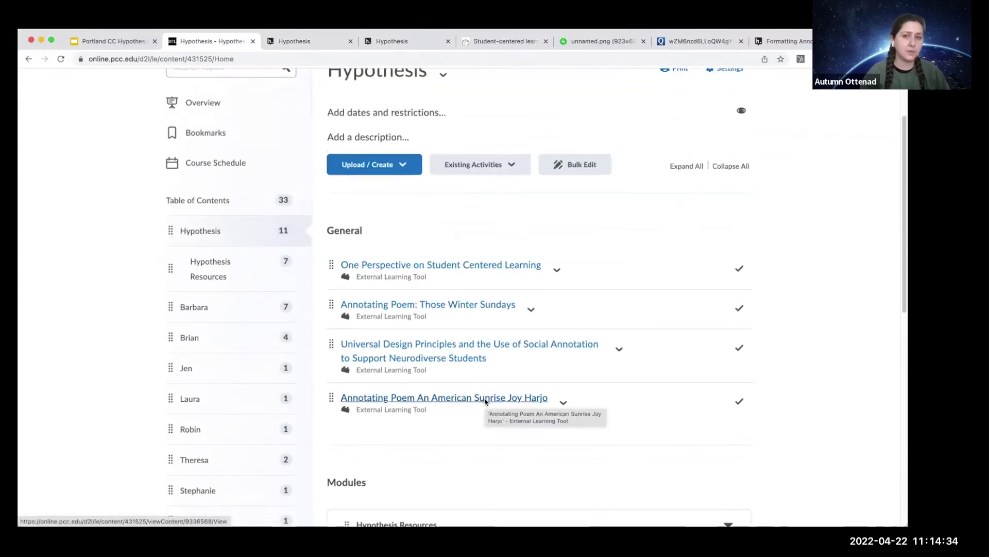
pyautogui.click(484, 401)
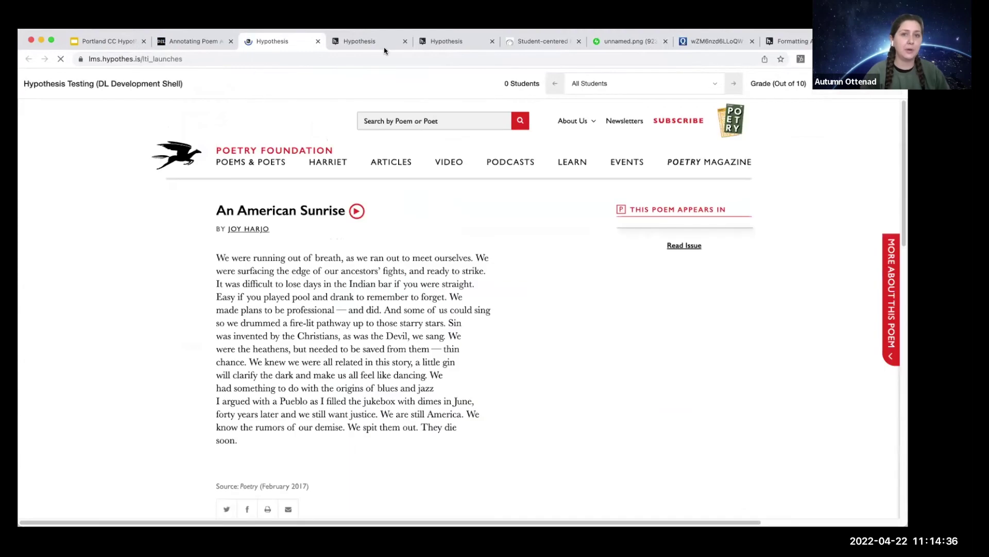
pyautogui.click(405, 41)
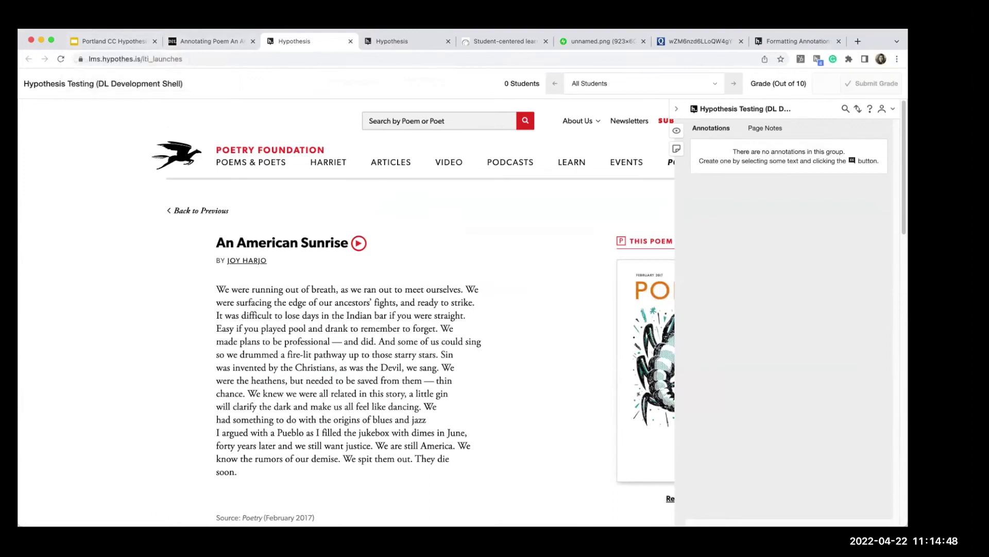
# Compare the poem topic's page in the course with the annotatable poem opened in its own browser tab.
pyautogui.click(194, 45)
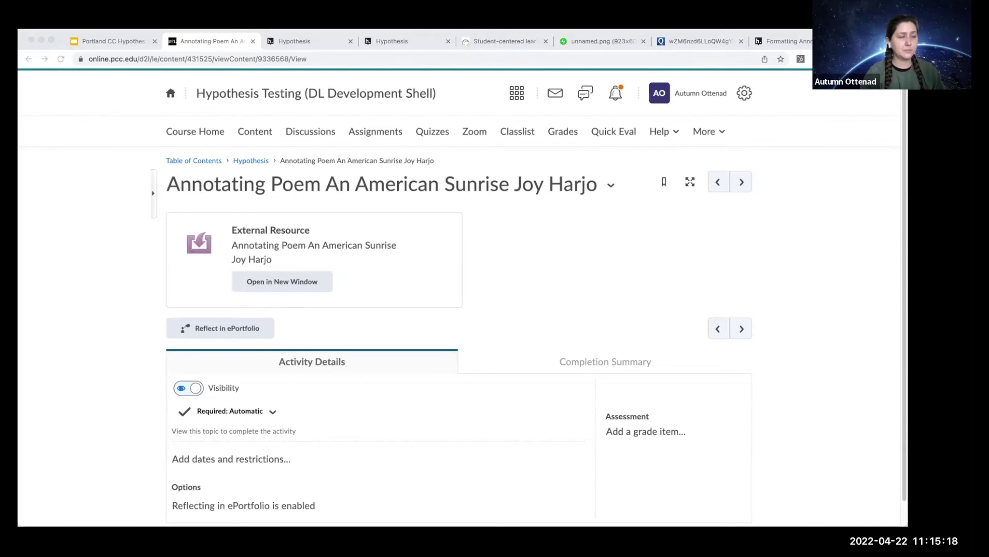
pyautogui.click(112, 45)
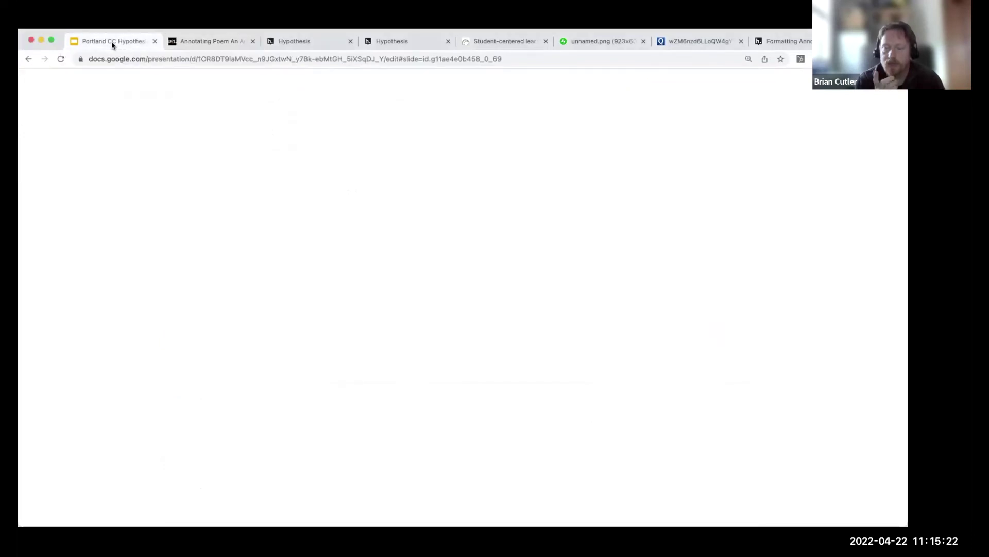
pyautogui.click(189, 43)
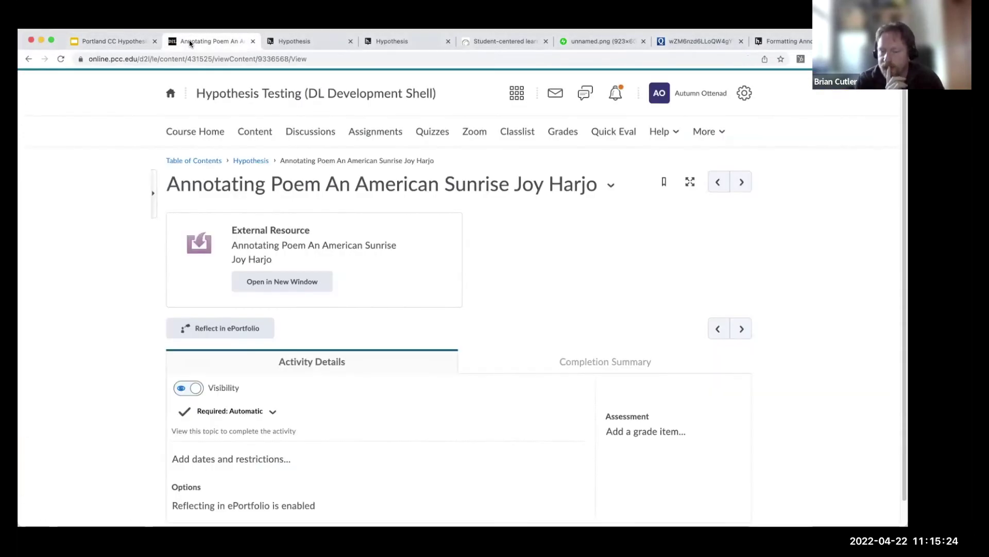
pyautogui.click(317, 44)
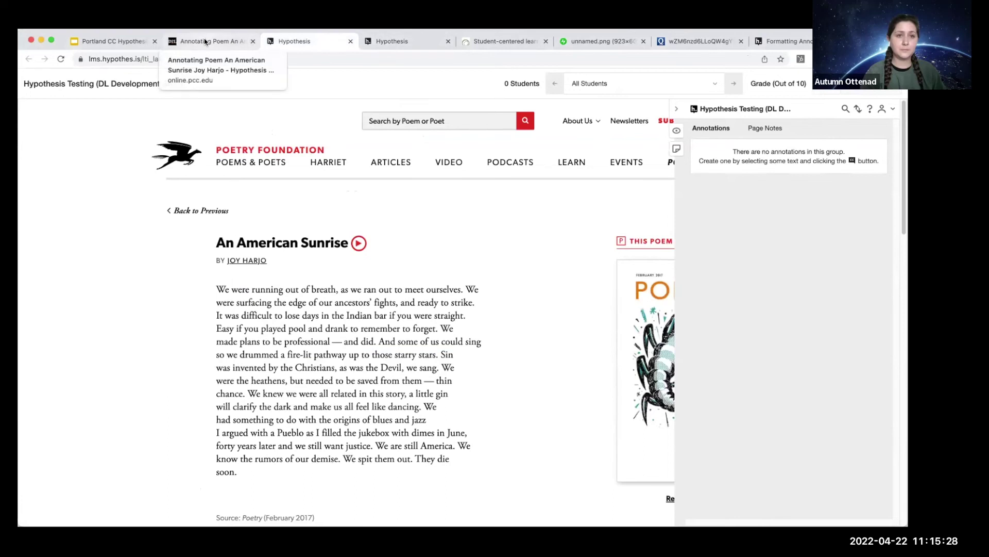
# Close the ISTE student-centered learning page and the two image tabs, keeping the Hypothesis readings and the Markdown help article open.
pyautogui.click(443, 45)
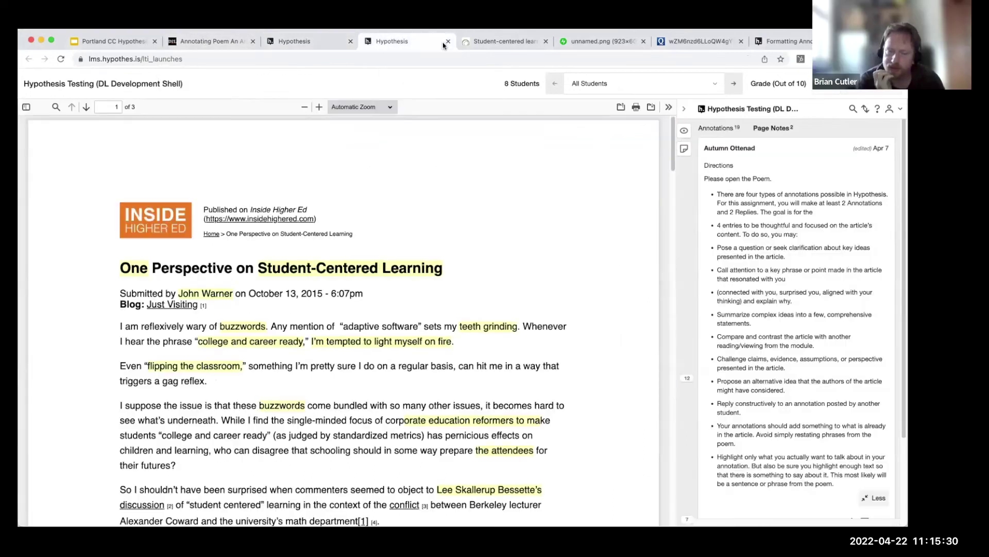
pyautogui.click(495, 43)
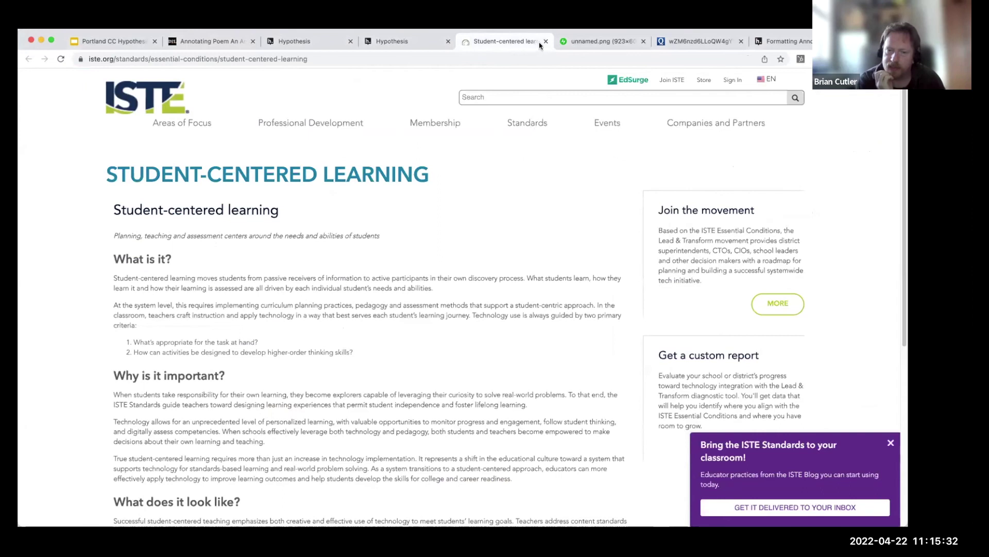
pyautogui.click(545, 41)
pyautogui.click(547, 42)
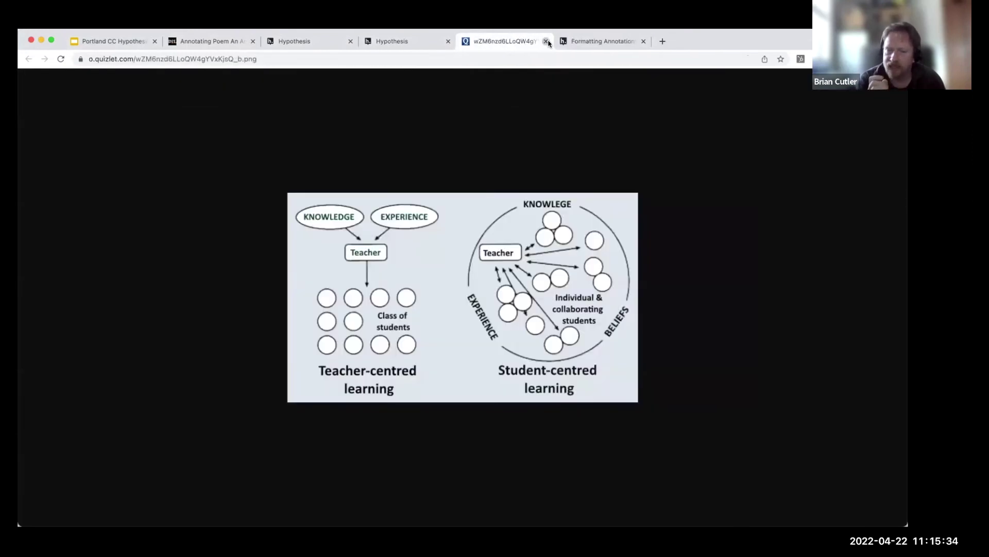
pyautogui.click(547, 42)
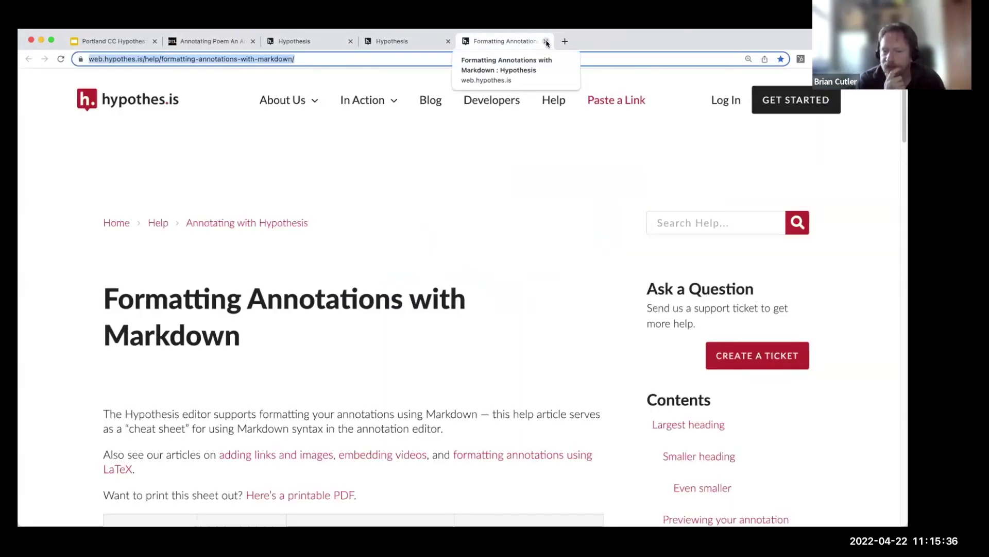
# Review the Markdown formatting help article, then open the Adding Links and Images article and examine its instructions for adding links.
pyautogui.scroll(-5, 461, 224)
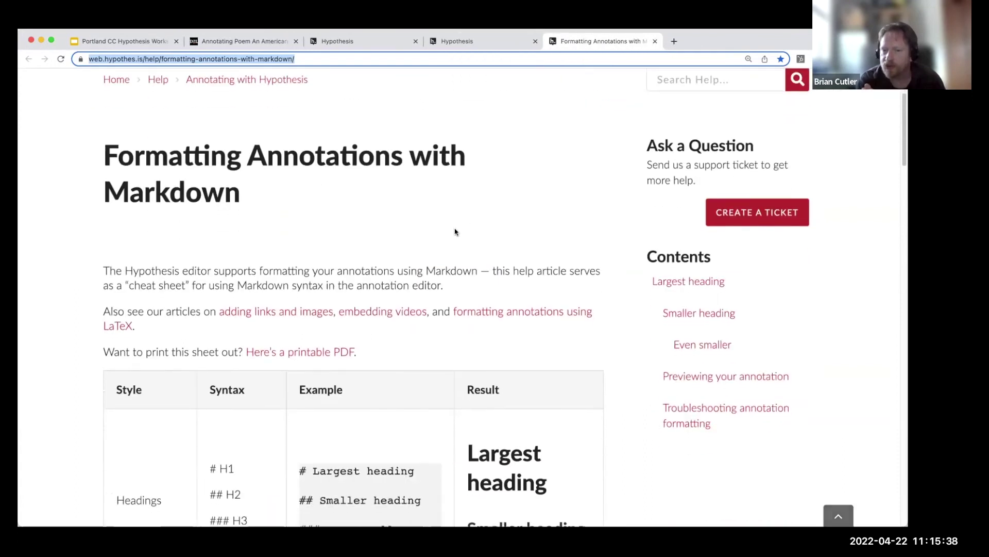
pyautogui.press('Return')
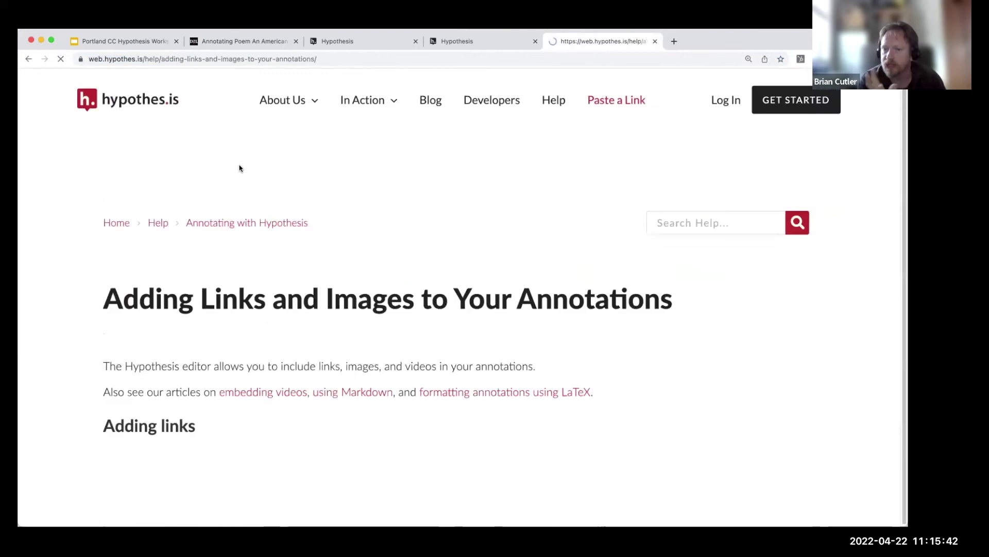
pyautogui.scroll(-4, 362, 254)
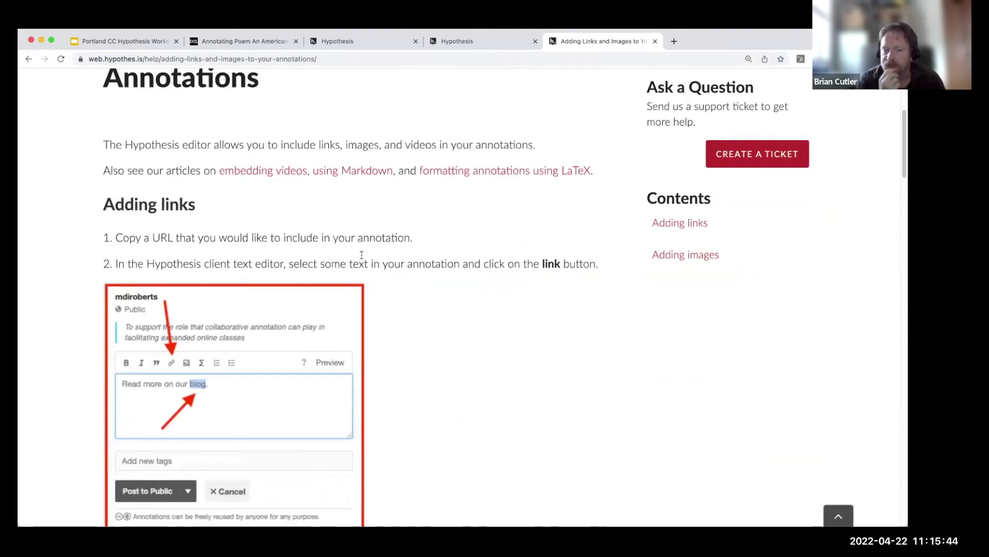
pyautogui.scroll(-2, 480, 256)
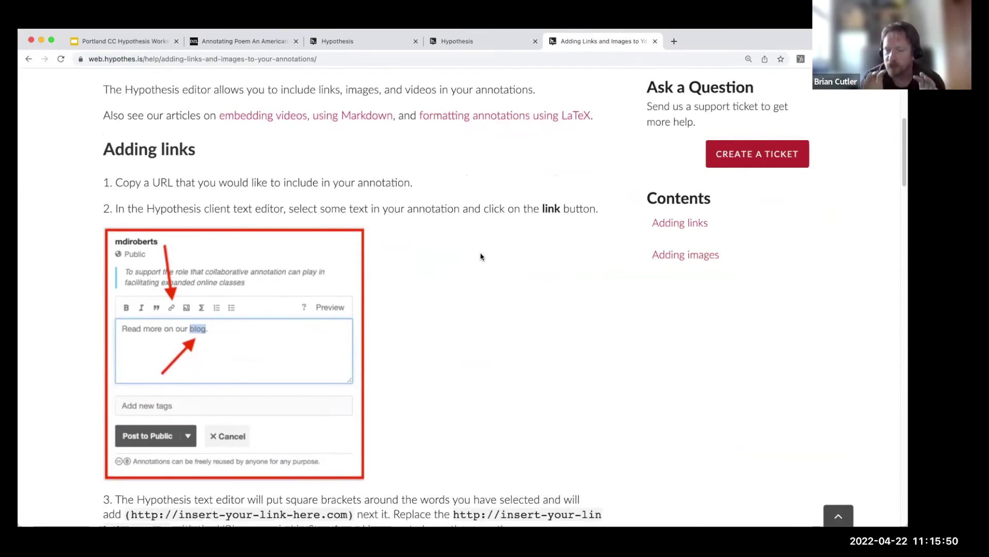
pyautogui.scroll(-1, 481, 256)
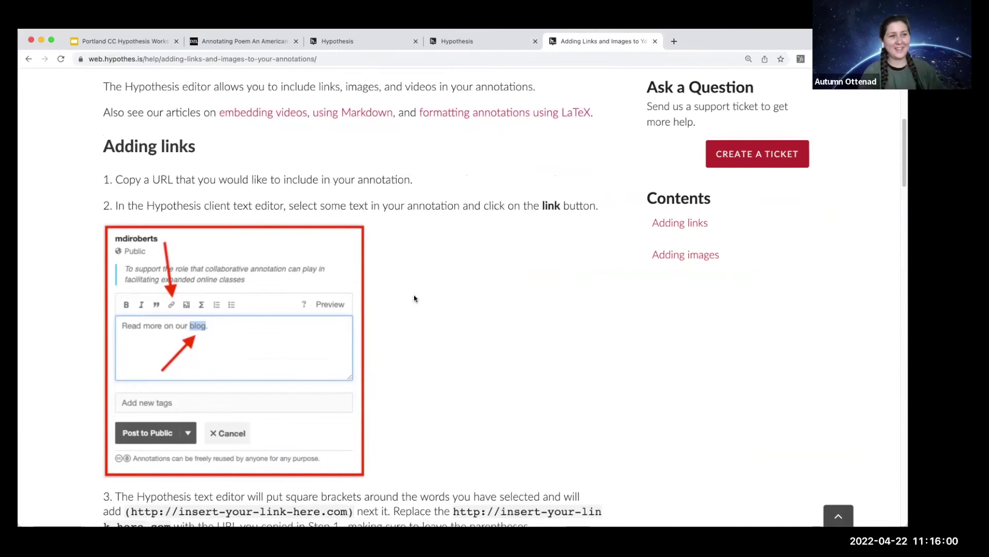
pyautogui.scroll(3, 493, 270)
pyautogui.scroll(1, 492, 270)
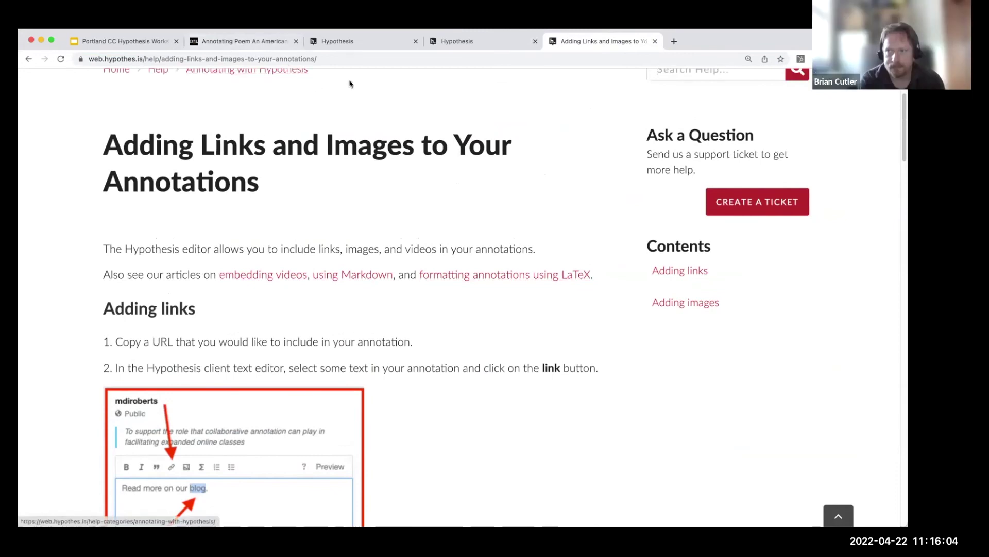
pyautogui.scroll(-2, 505, 177)
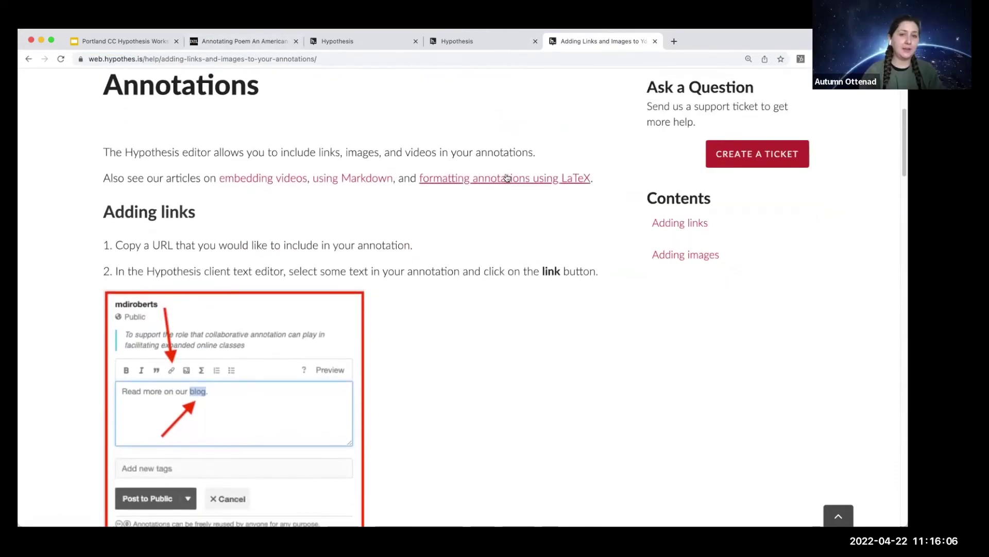
# Open the Formatting Annotations with LaTeX article, examine its steps through the rendered preview, and select the page's web address.
pyautogui.click(514, 178)
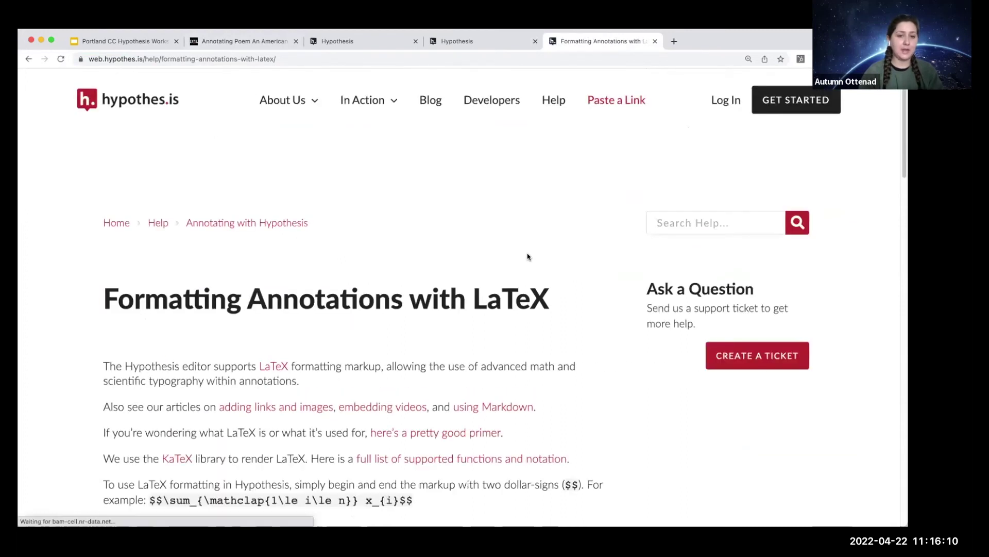
pyautogui.scroll(-3, 527, 256)
pyautogui.scroll(-3, 527, 256)
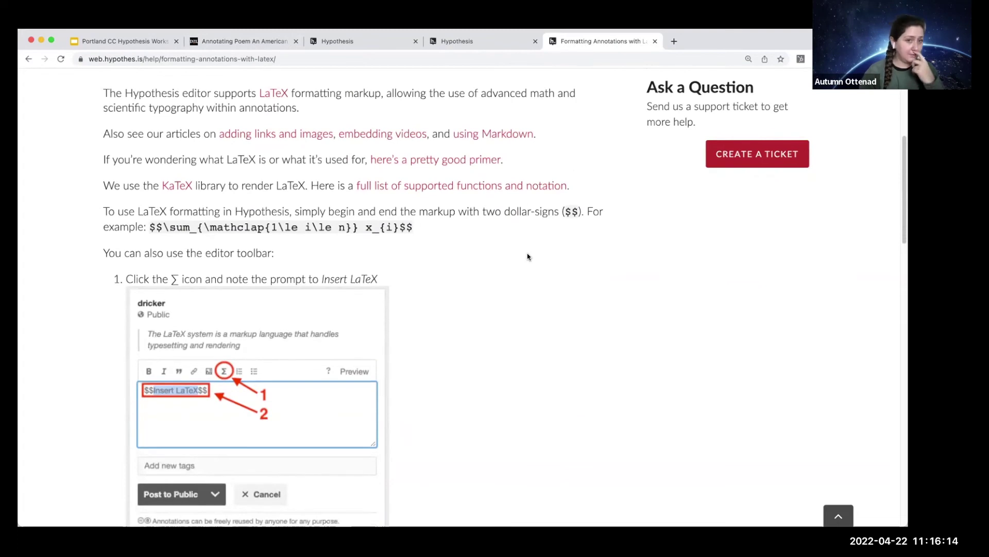
pyautogui.scroll(-1, 527, 256)
pyautogui.scroll(-12, 528, 256)
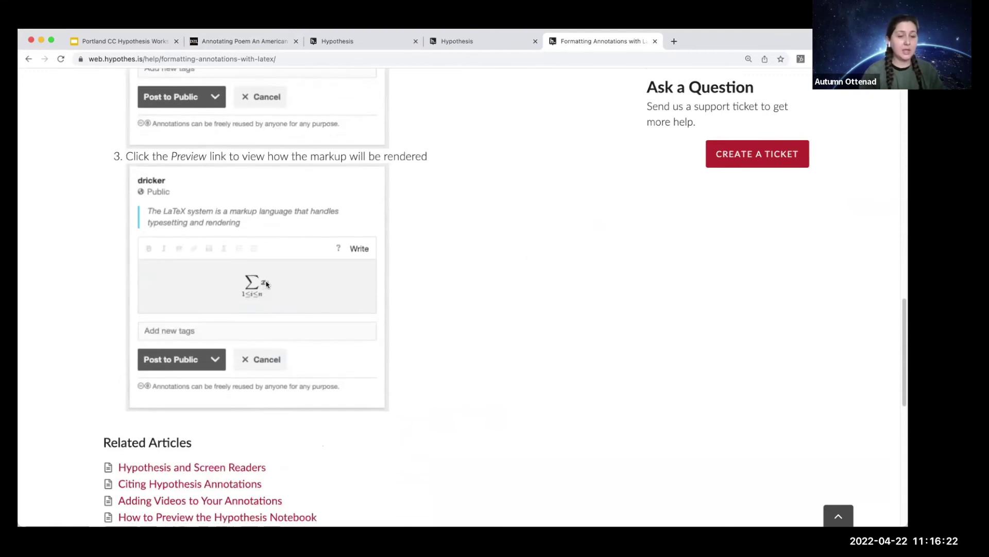
pyautogui.click(229, 59)
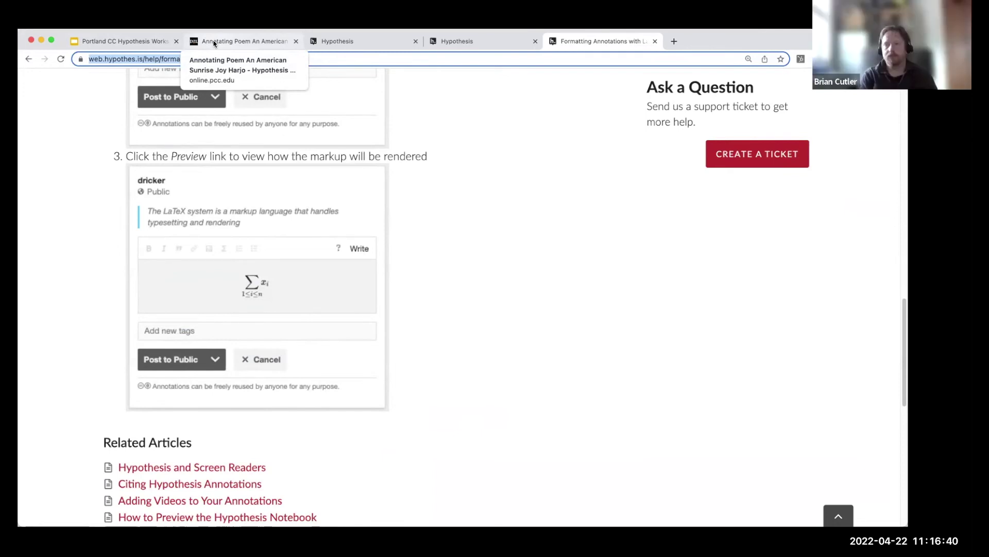
# Return to the workshop slides, start the presentation from "Hypothes.is in the Classroom", and advance to the slide about community.
pyautogui.click(214, 44)
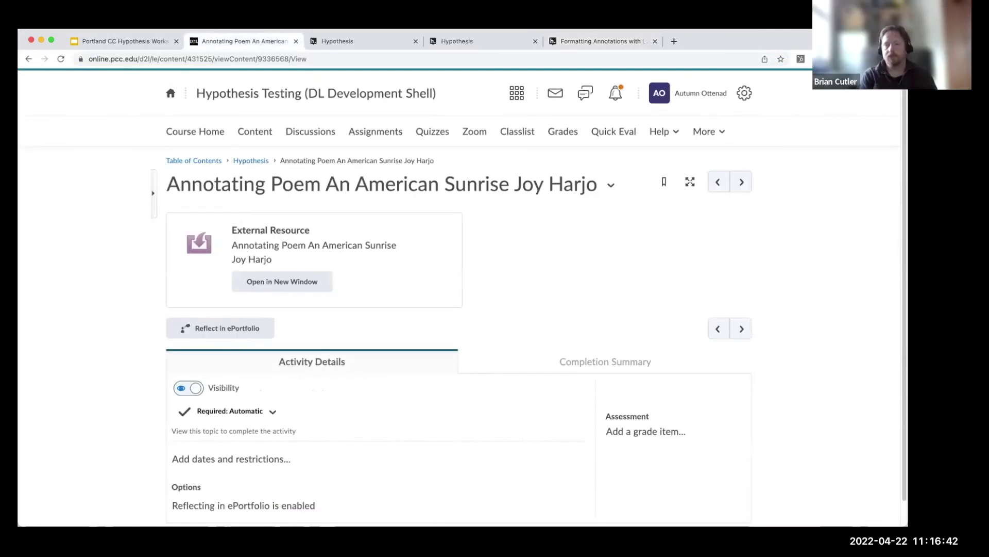
pyautogui.click(358, 43)
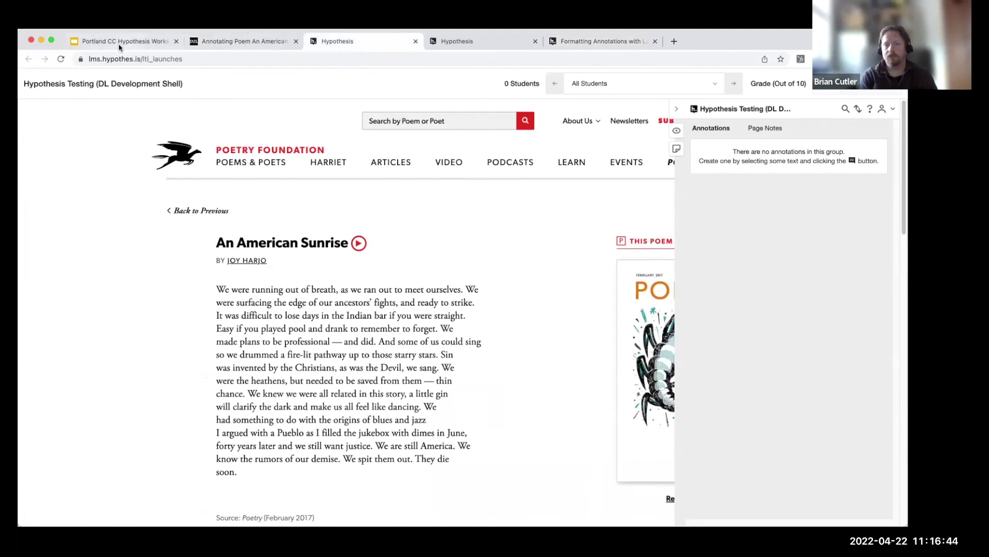
pyautogui.click(118, 44)
pyautogui.scroll(-3, 88, 288)
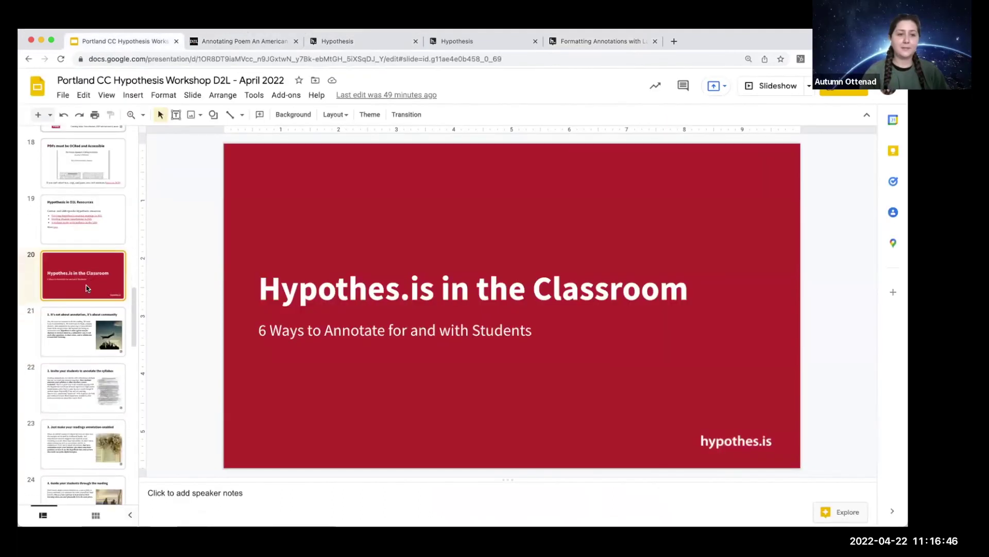
pyautogui.scroll(-1, 88, 288)
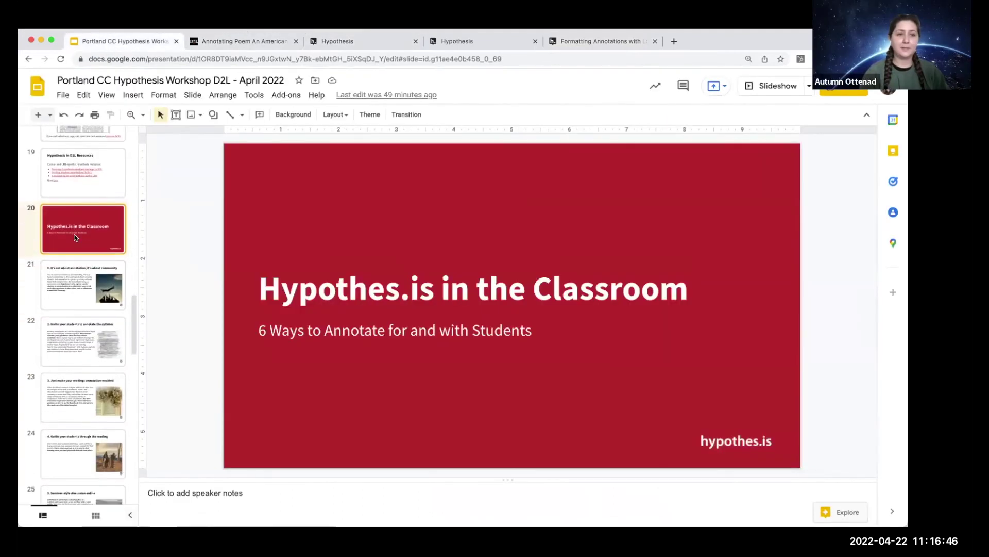
pyautogui.click(770, 86)
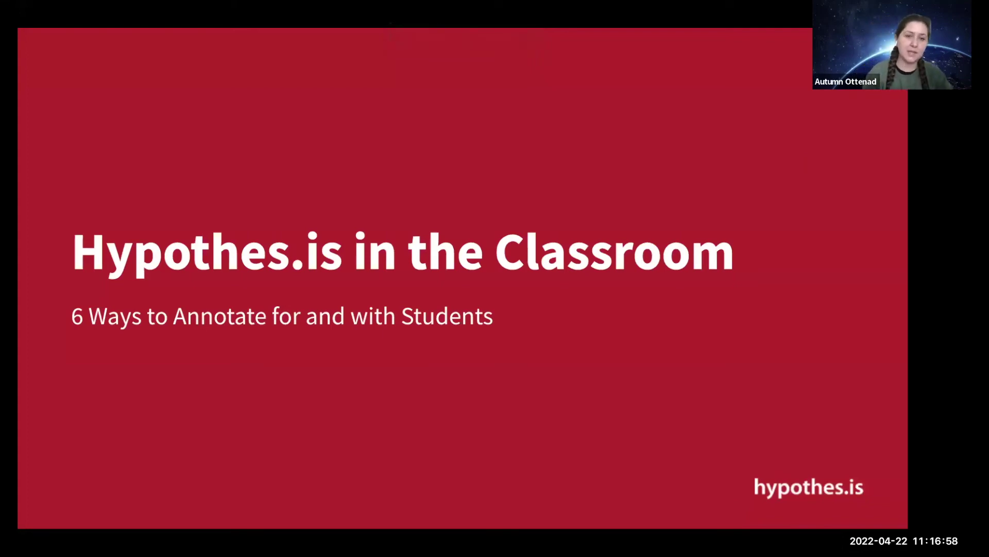
pyautogui.press('Right')
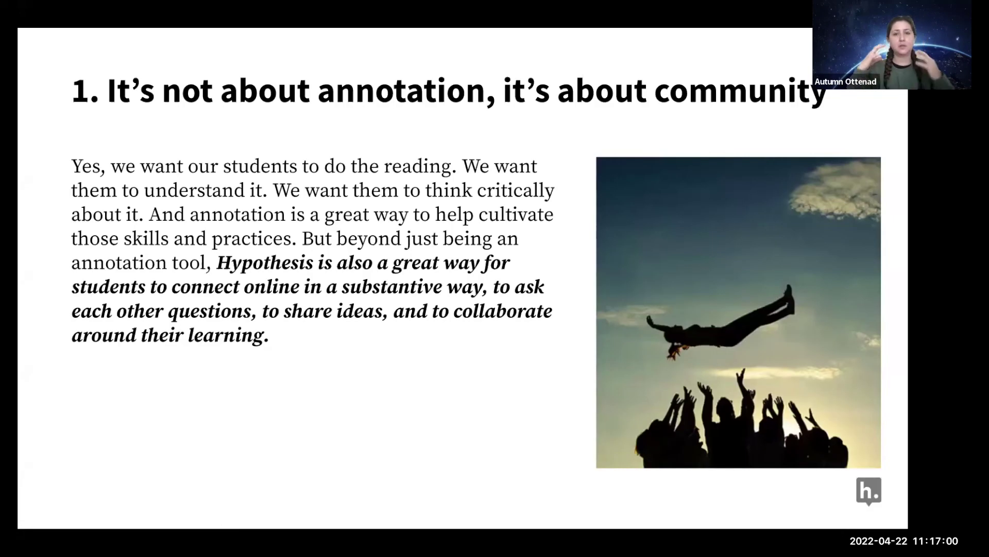
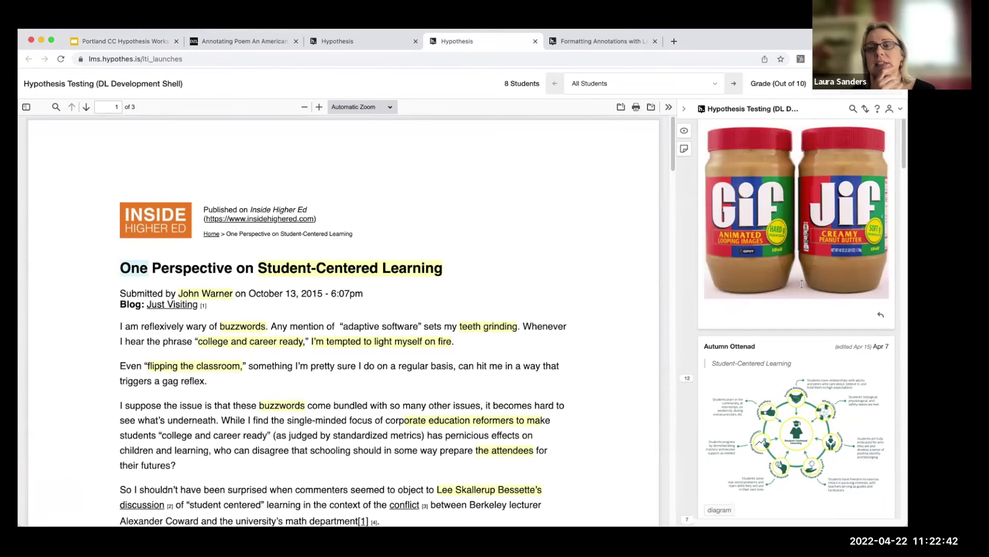
# Examine the annotations on the student-centered learning article, including the image, diagram, link and GIF examples and their replies.
pyautogui.scroll(-8, 801, 283)
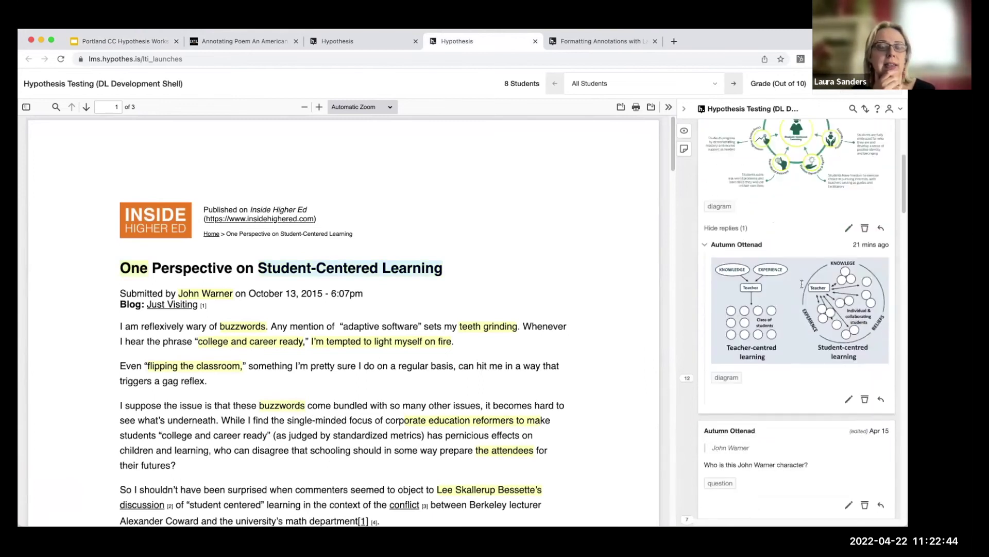
pyautogui.scroll(-3, 803, 287)
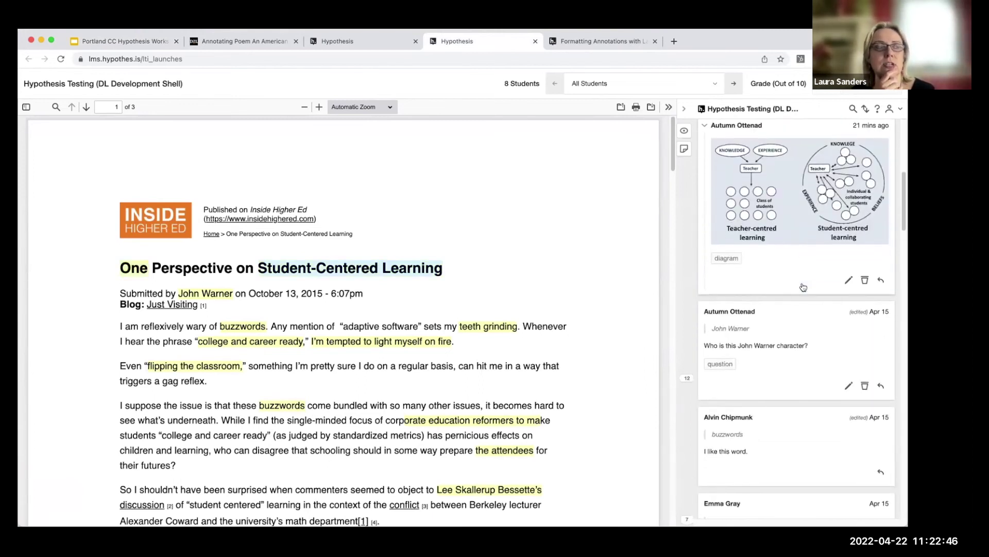
pyautogui.scroll(-3, 803, 287)
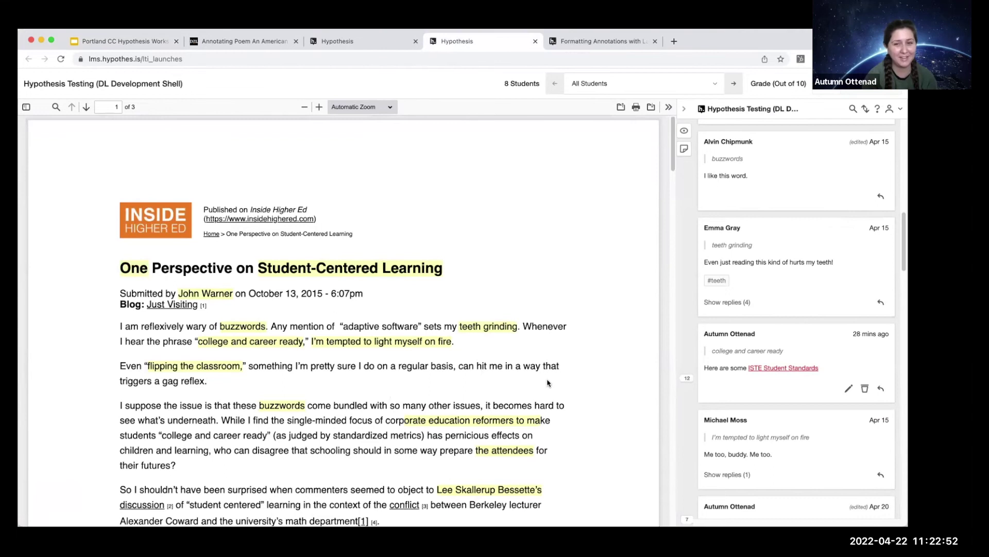
pyautogui.scroll(1, 691, 355)
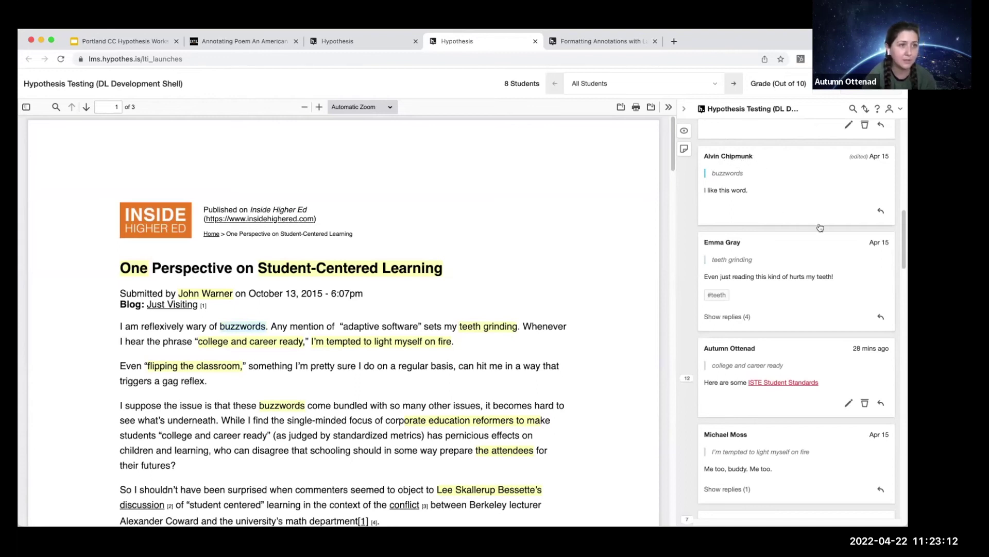
pyautogui.scroll(-1, 835, 256)
pyautogui.scroll(-10, 835, 256)
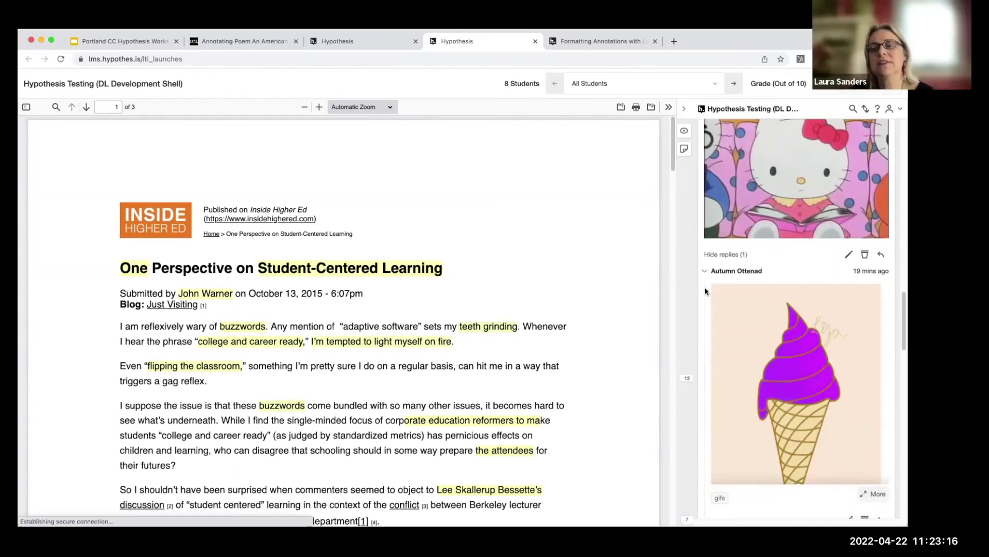
pyautogui.scroll(7, 800, 349)
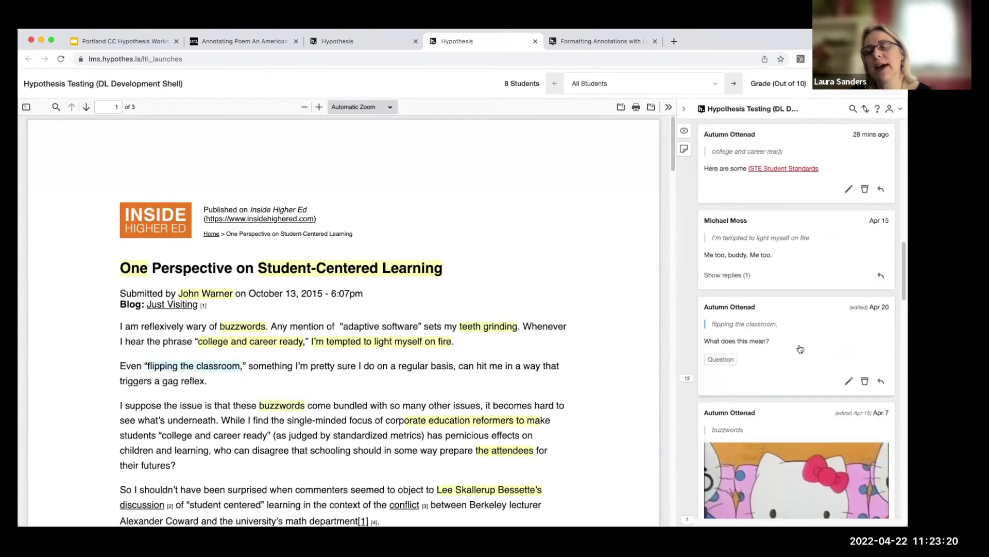
pyautogui.scroll(2, 801, 349)
# Try the annotation sort orders in turn: Newest, Oldest and Location.
pyautogui.click(866, 109)
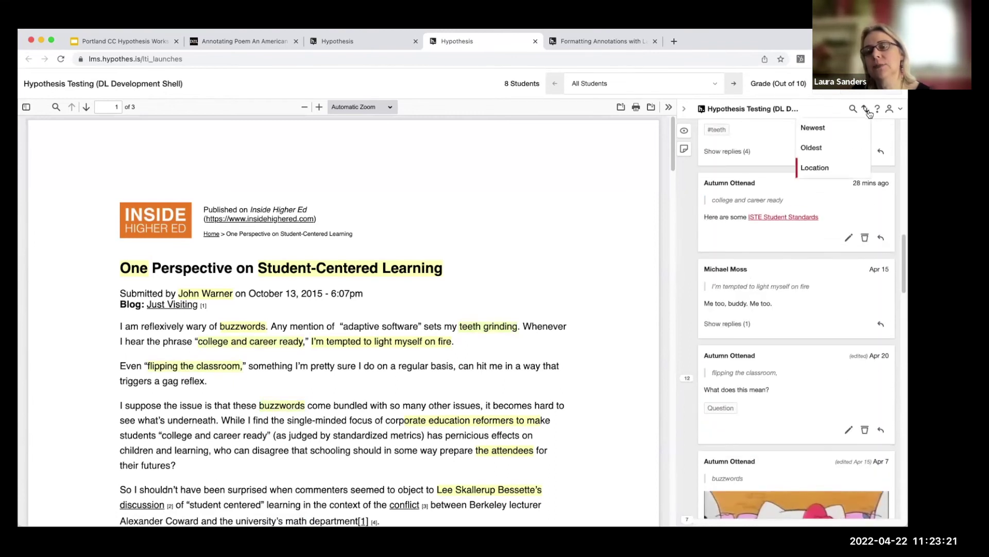
pyautogui.click(841, 127)
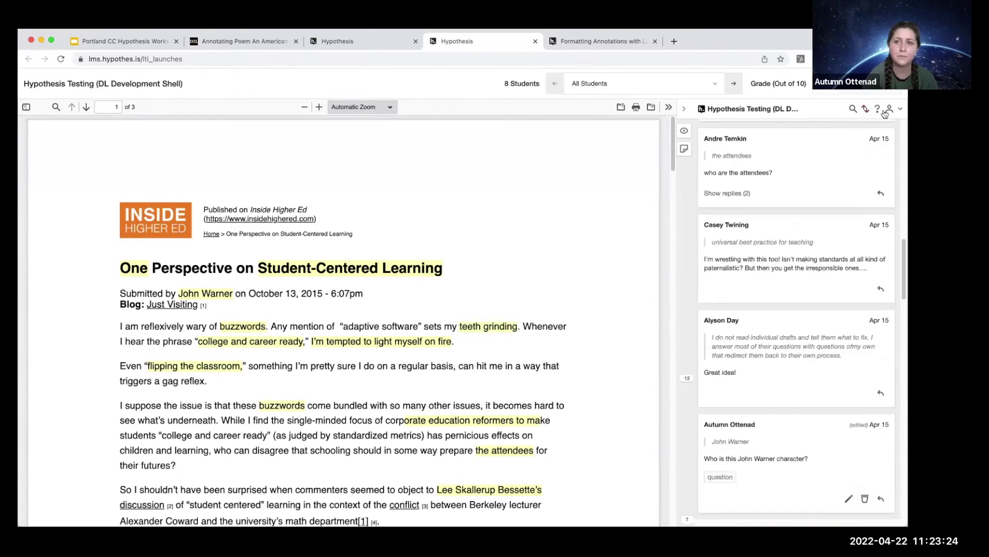
pyautogui.click(863, 109)
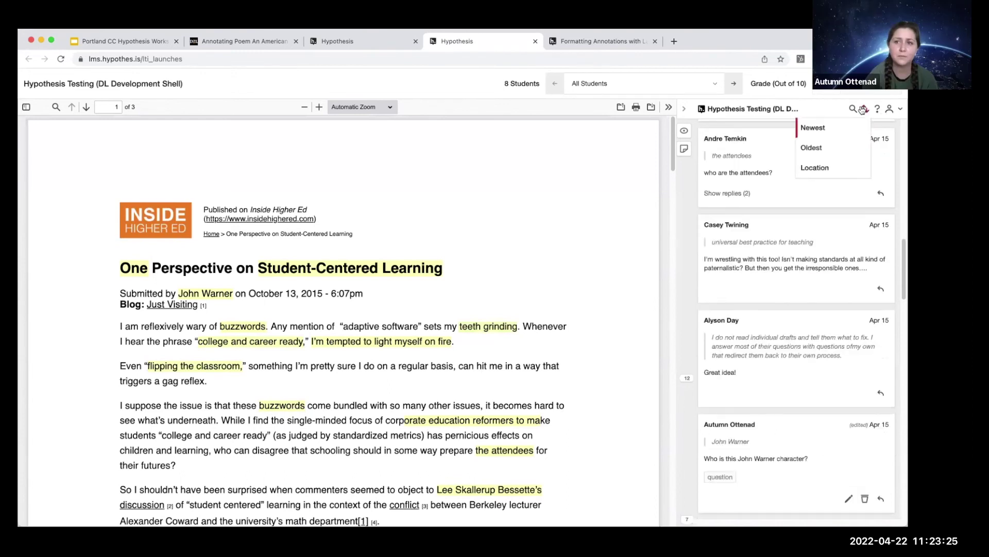
pyautogui.click(841, 144)
pyautogui.click(869, 110)
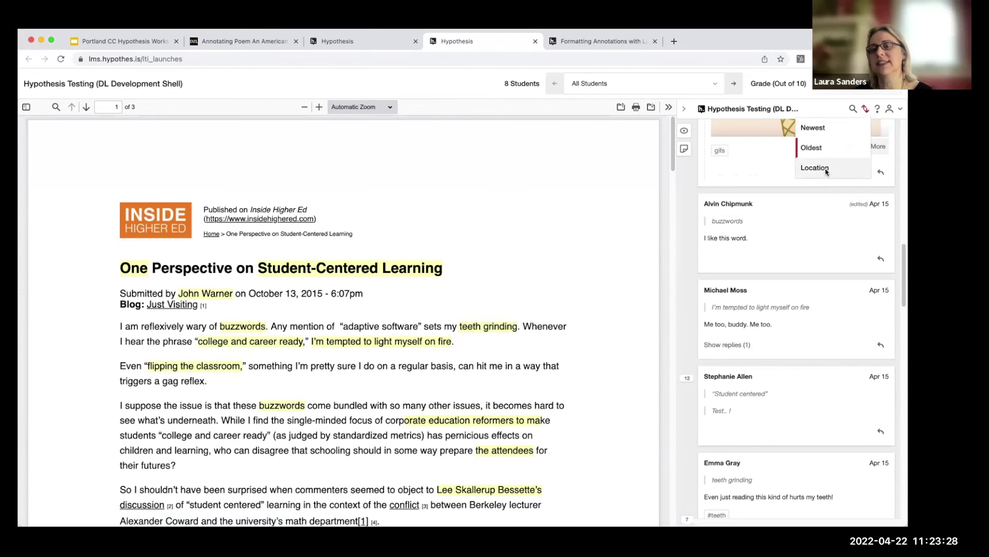
pyautogui.click(818, 164)
# Compare the Newest and Location sort orders of the annotations, finish on Newest, and view further down the article.
pyautogui.click(865, 110)
pyautogui.click(851, 129)
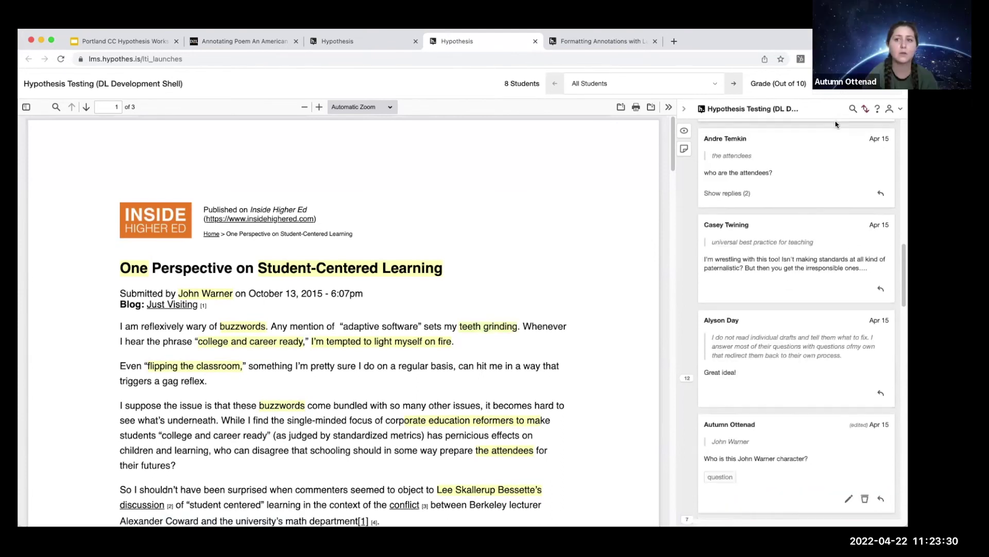
pyautogui.scroll(10, 851, 155)
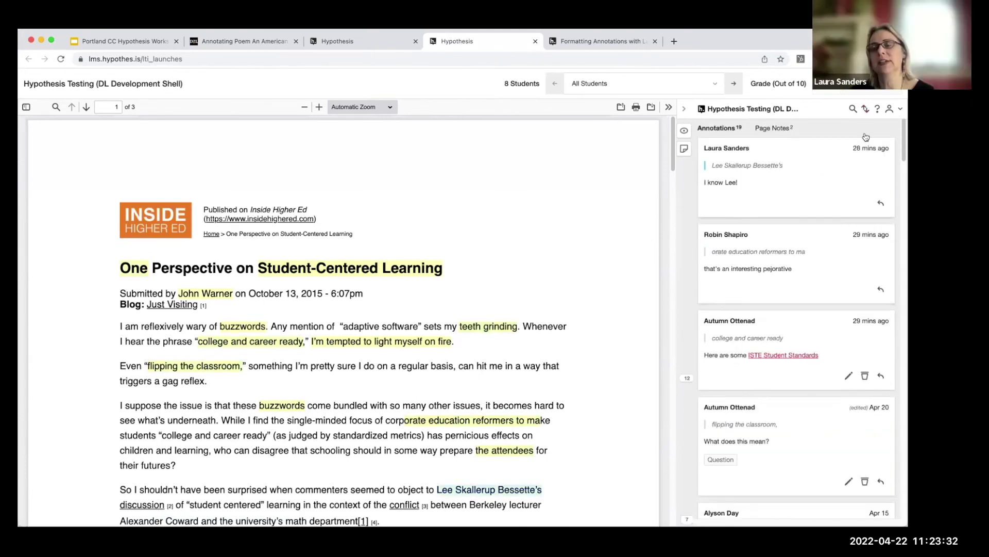
pyautogui.click(866, 109)
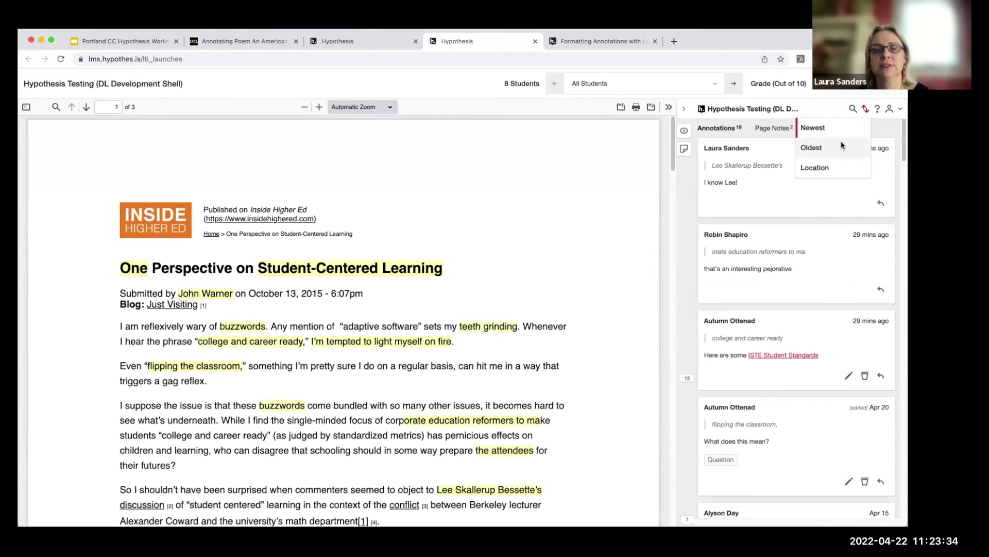
pyautogui.click(823, 167)
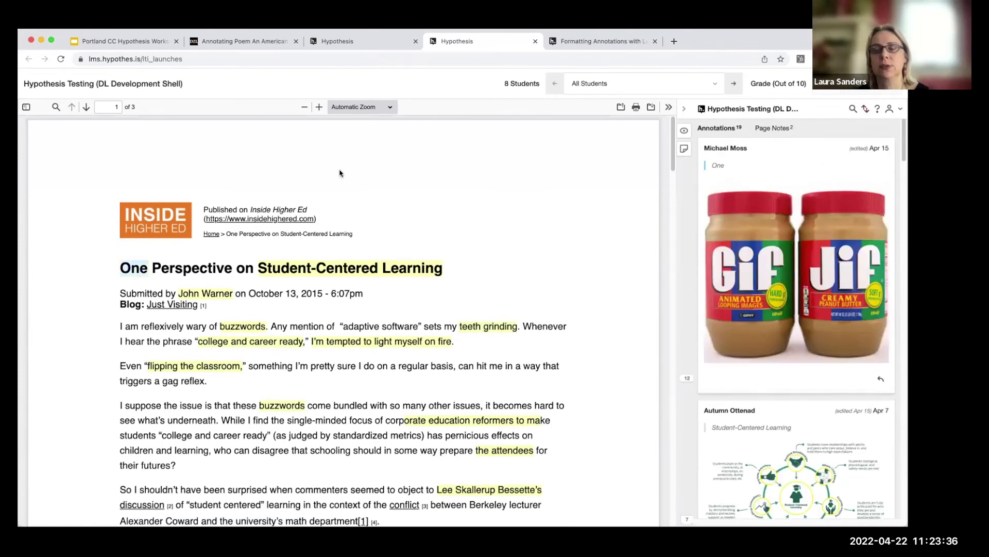
pyautogui.click(866, 110)
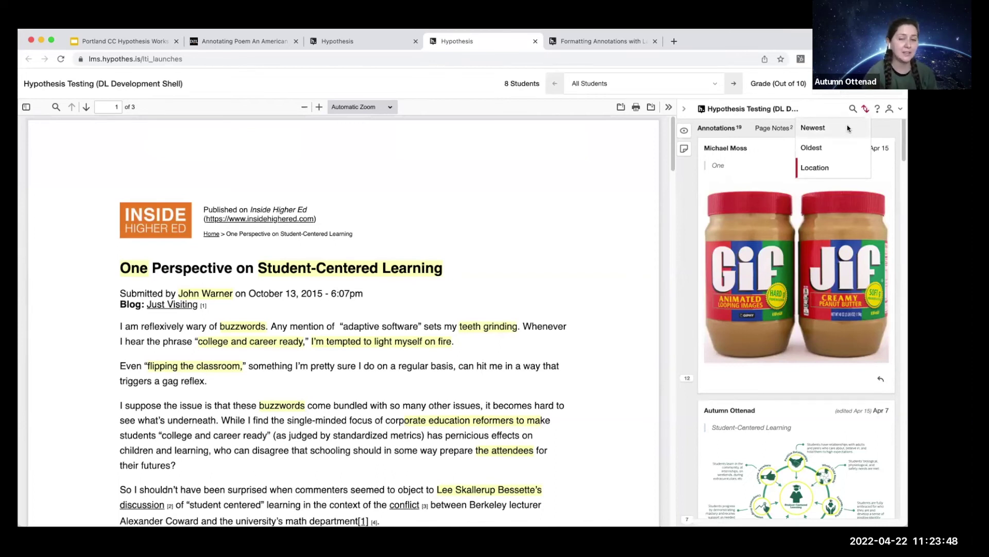
pyautogui.click(817, 127)
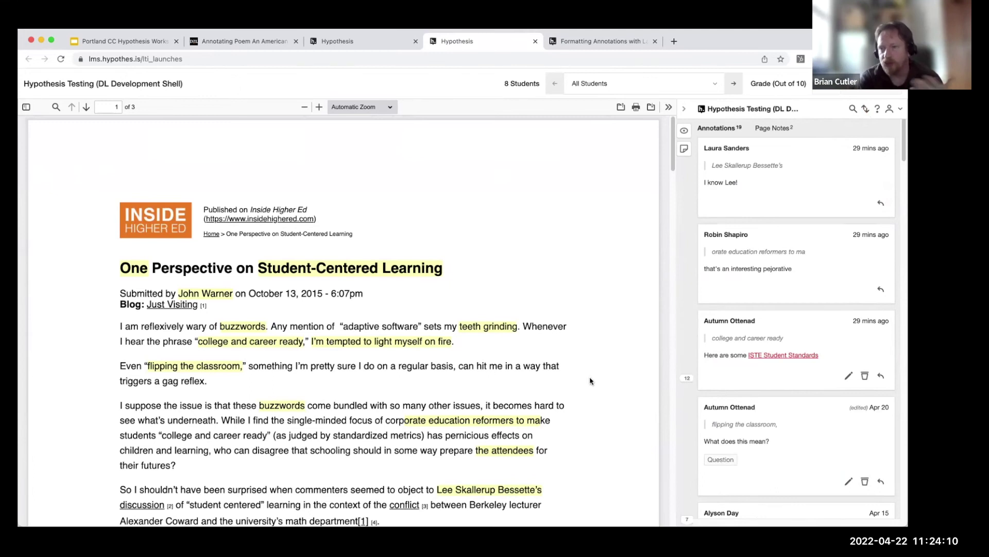
pyautogui.scroll(-5, 590, 381)
pyautogui.scroll(-1, 591, 380)
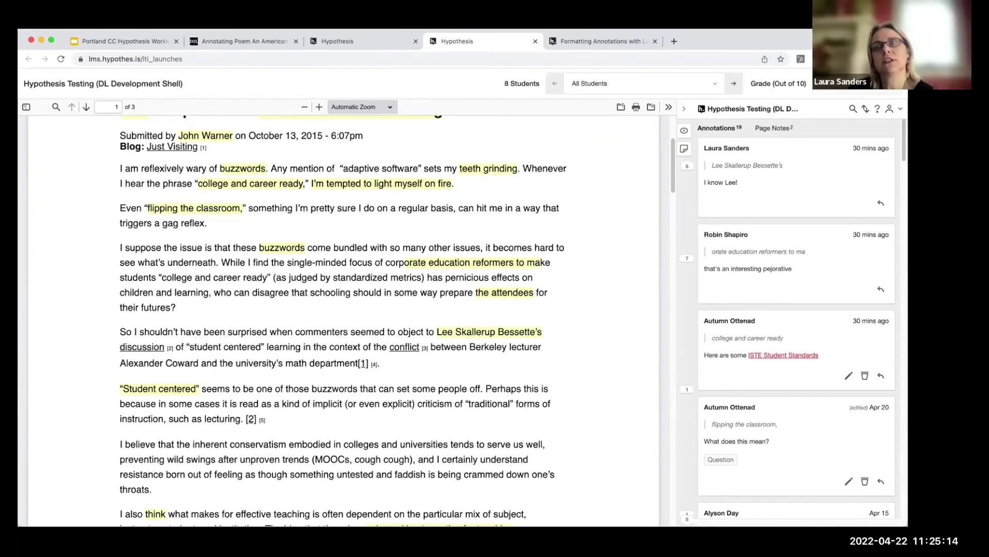
# Return to the course content, open the Meet with Hypothesis Customer Success link, and select the scheduling page's web address.
pyautogui.click(231, 40)
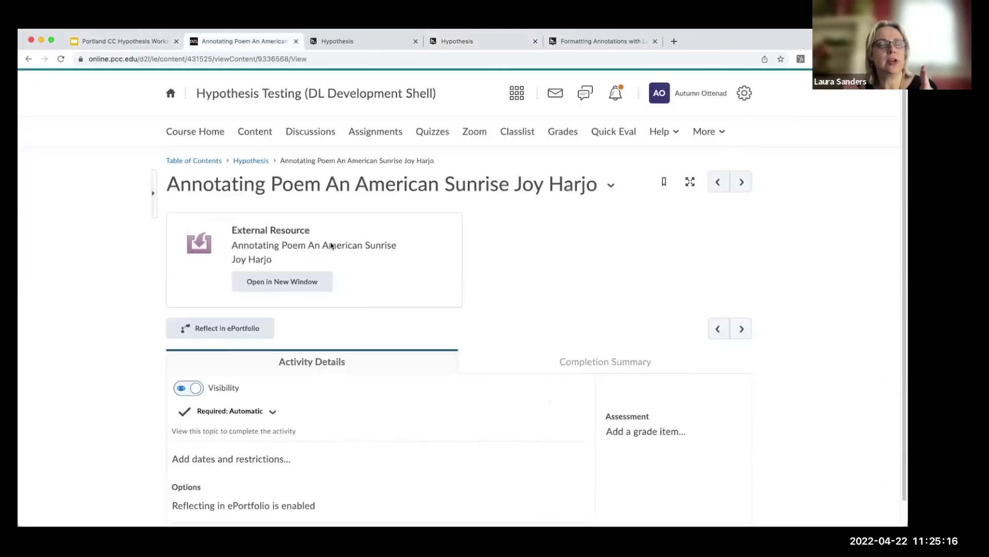
pyautogui.click(259, 137)
pyautogui.scroll(-10, 563, 255)
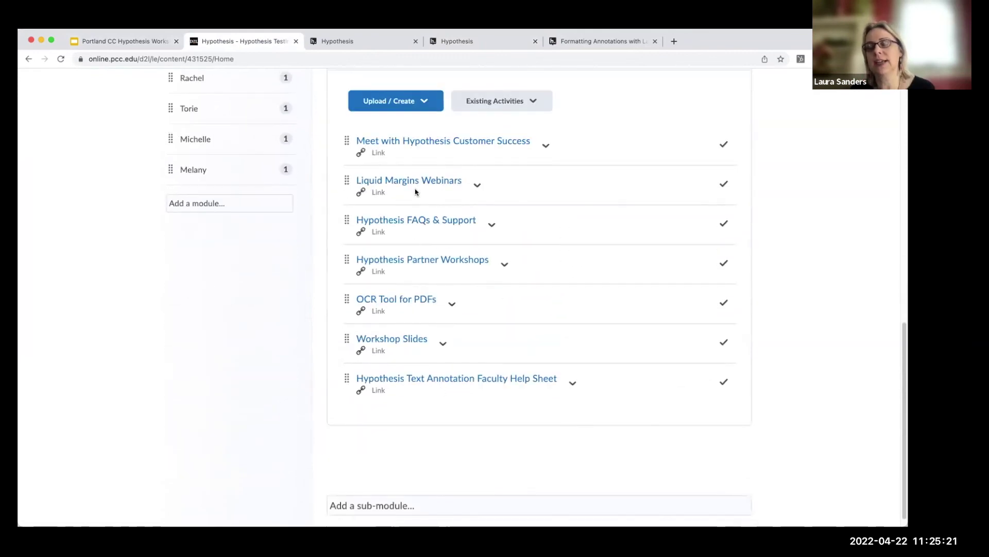
pyautogui.click(412, 142)
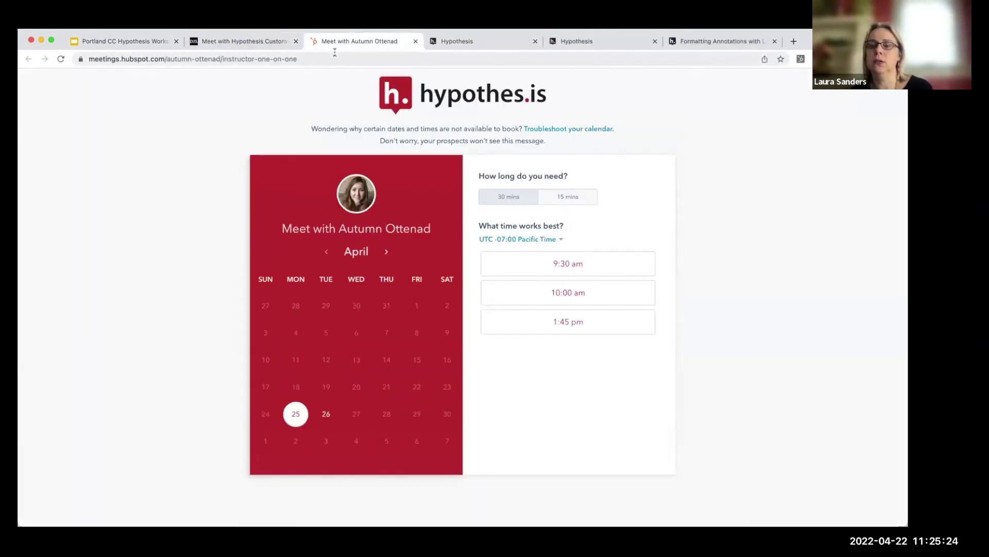
pyautogui.click(330, 58)
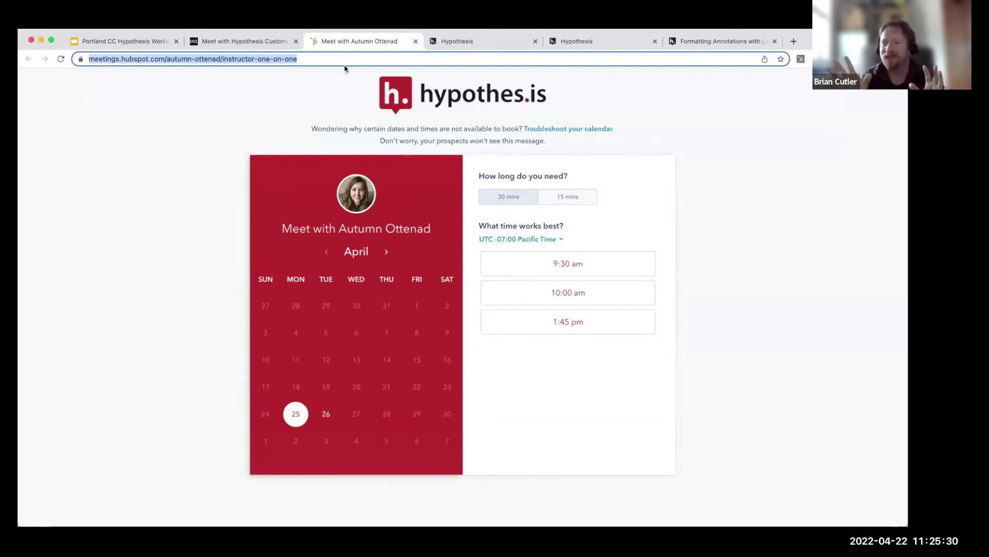
# Close the meeting scheduler, the An American Sunrise reading and the LaTeX formatting article, and return to the course site.
pyautogui.click(416, 41)
pyautogui.click(381, 46)
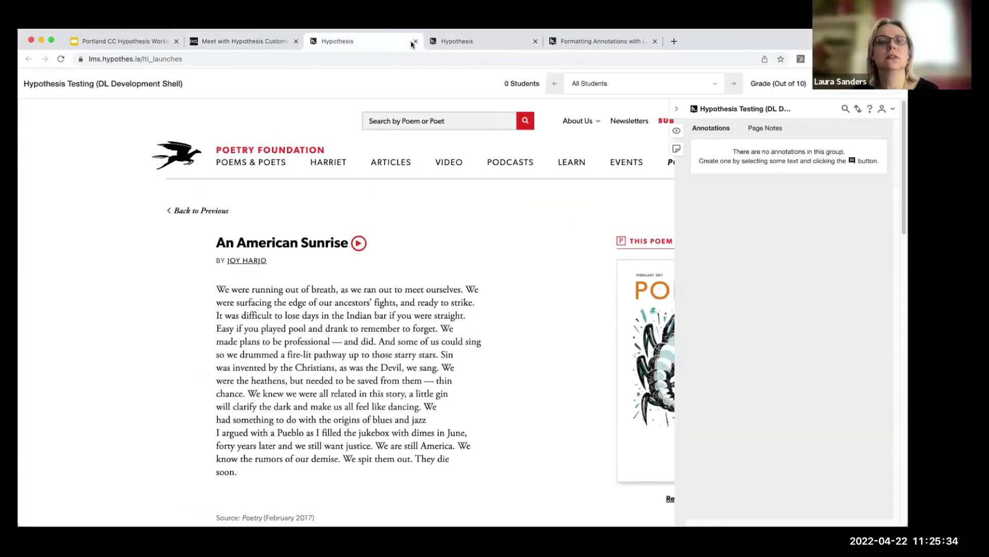
pyautogui.click(415, 41)
pyautogui.click(480, 41)
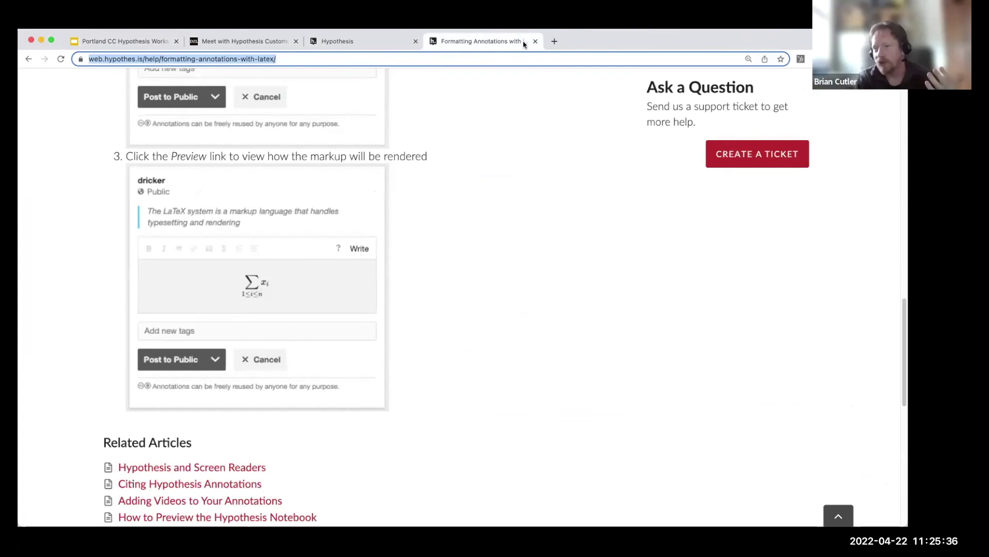
pyautogui.click(536, 42)
pyautogui.click(204, 42)
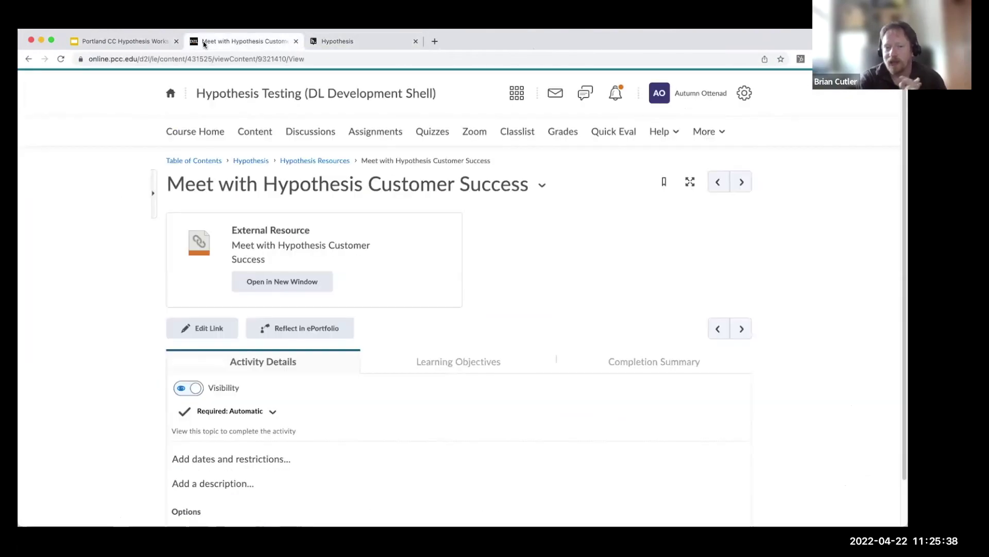
# Review the links in the Hypothesis Resources module of the course content, and open the parent Hypothesis module's list of readings.
pyautogui.click(254, 132)
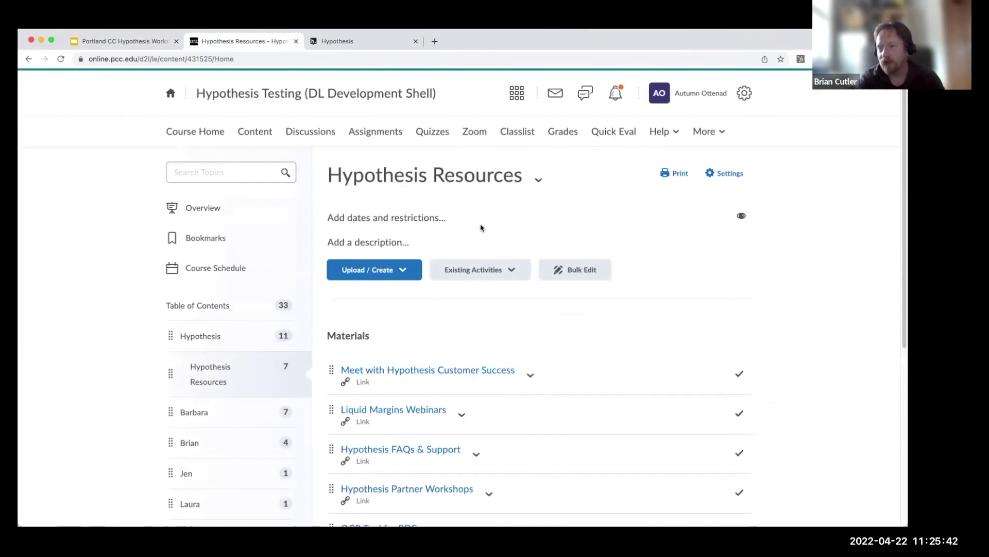
pyautogui.scroll(-5, 650, 277)
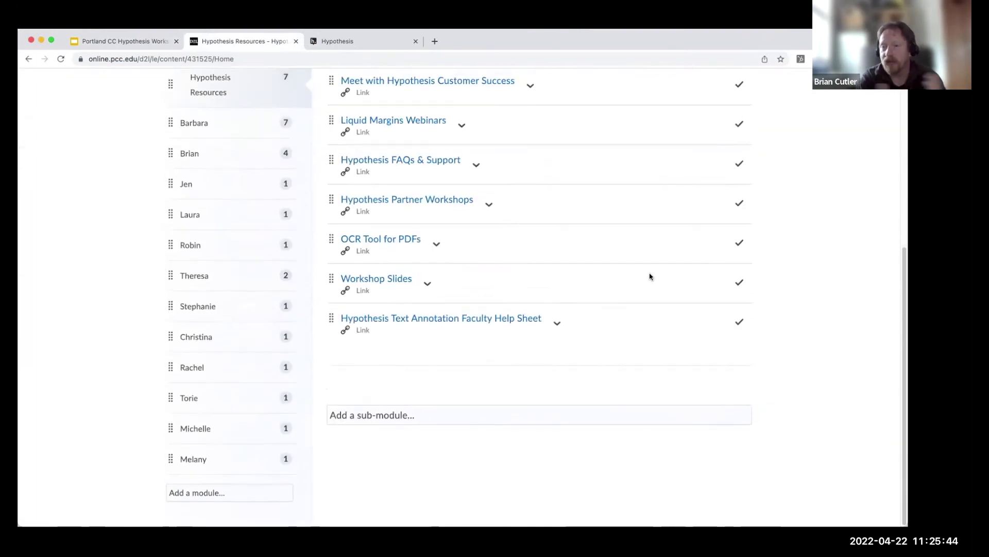
pyautogui.scroll(5, 446, 276)
pyautogui.click(226, 323)
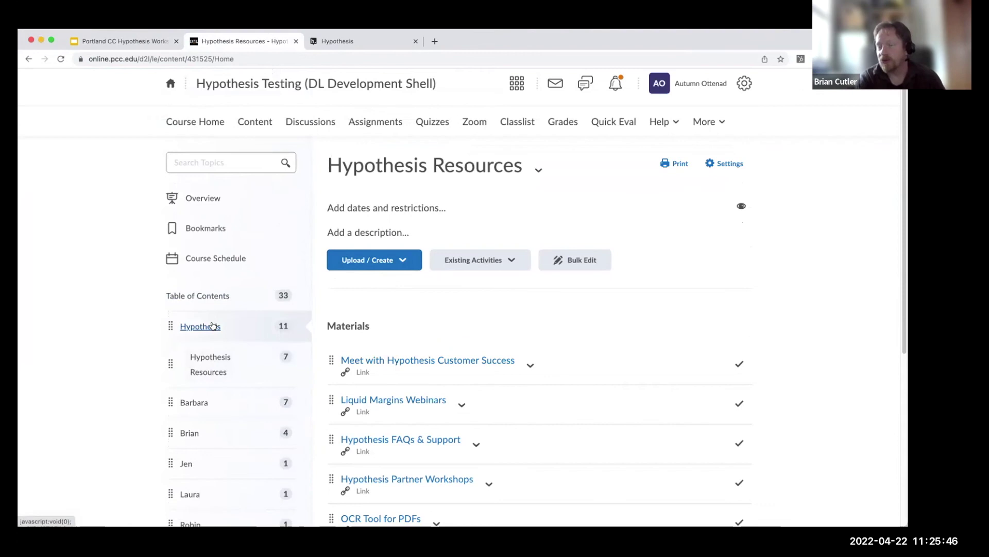
pyautogui.scroll(-1, 539, 337)
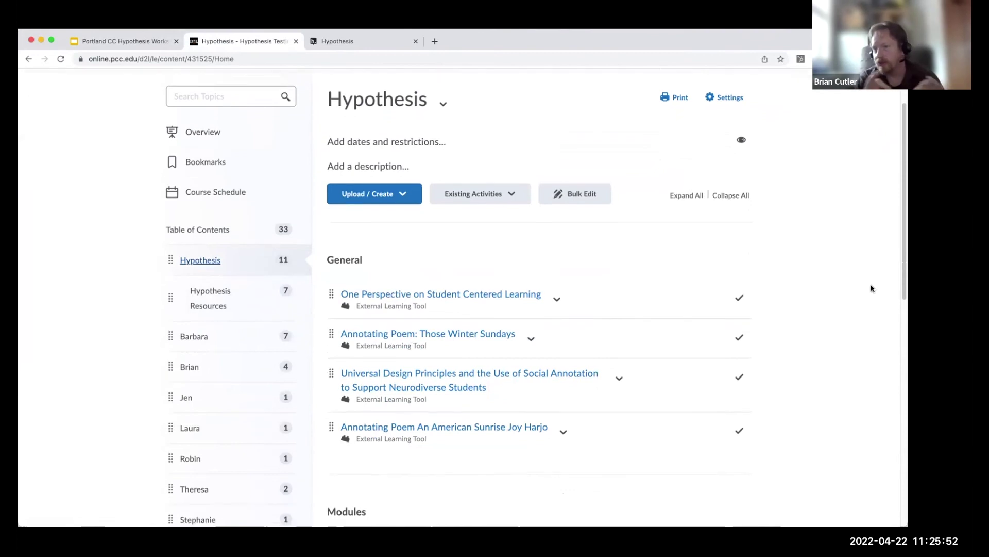
pyautogui.scroll(-2, 871, 289)
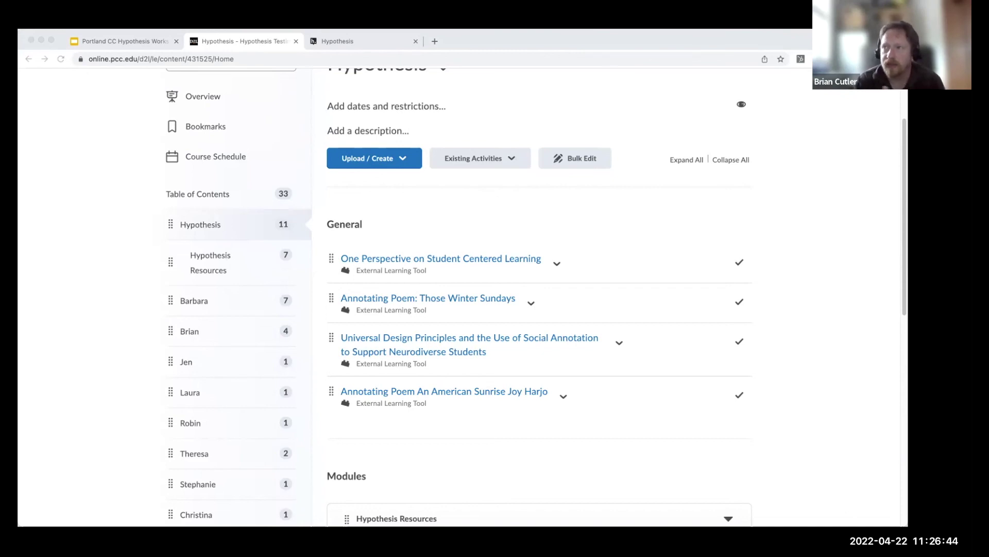
# Start a new LTI link among the module's external learning tool activities and title it "Annotating".
pyautogui.click(479, 160)
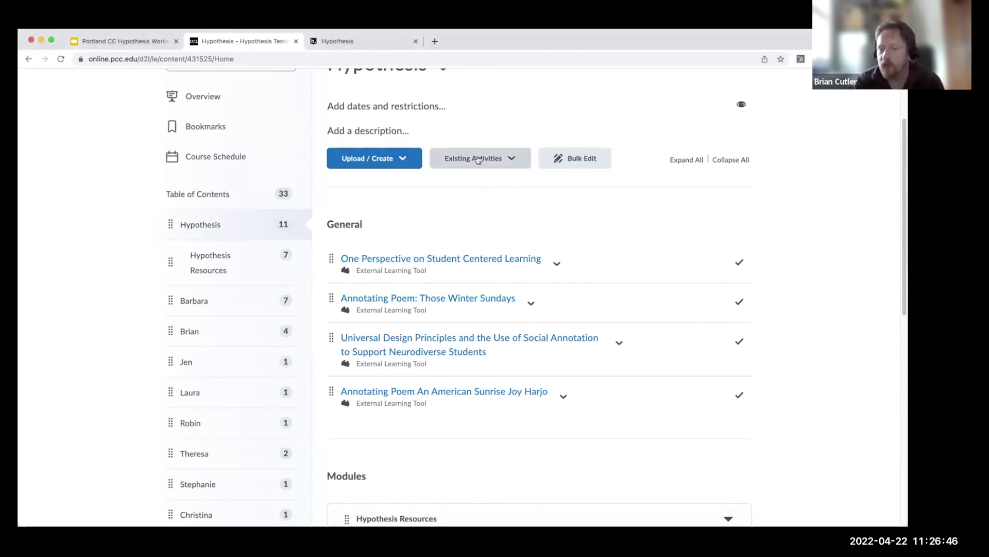
pyautogui.click(473, 318)
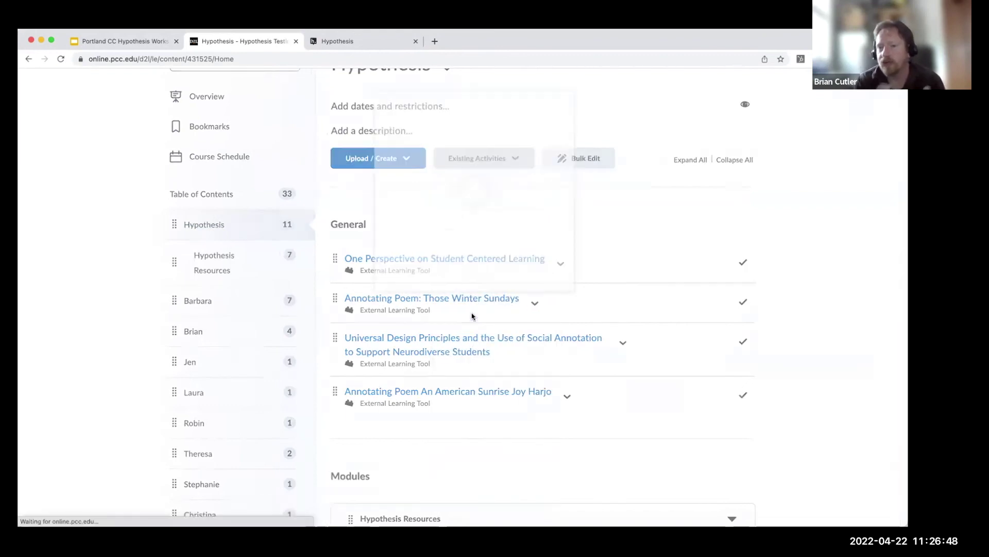
pyautogui.scroll(-10, 432, 288)
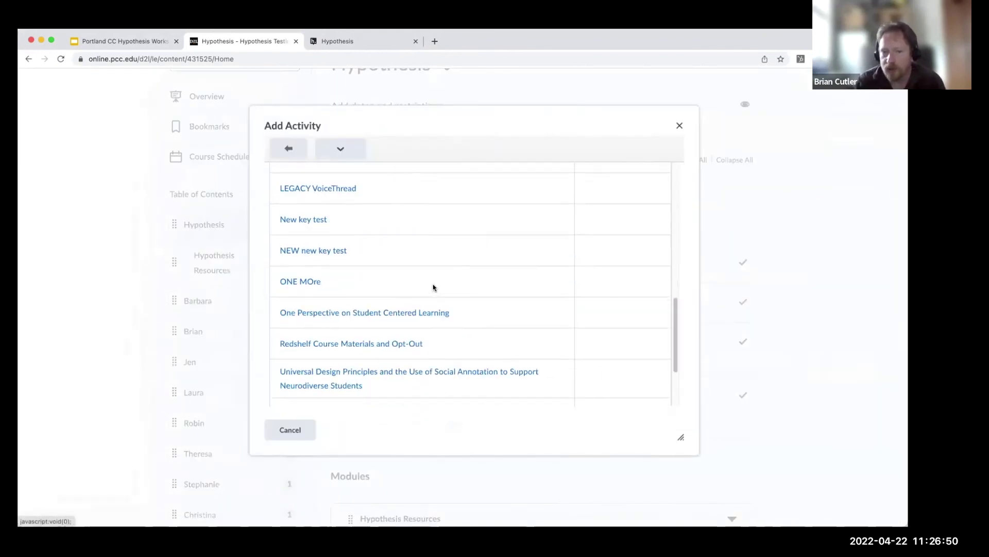
pyautogui.scroll(-2, 433, 287)
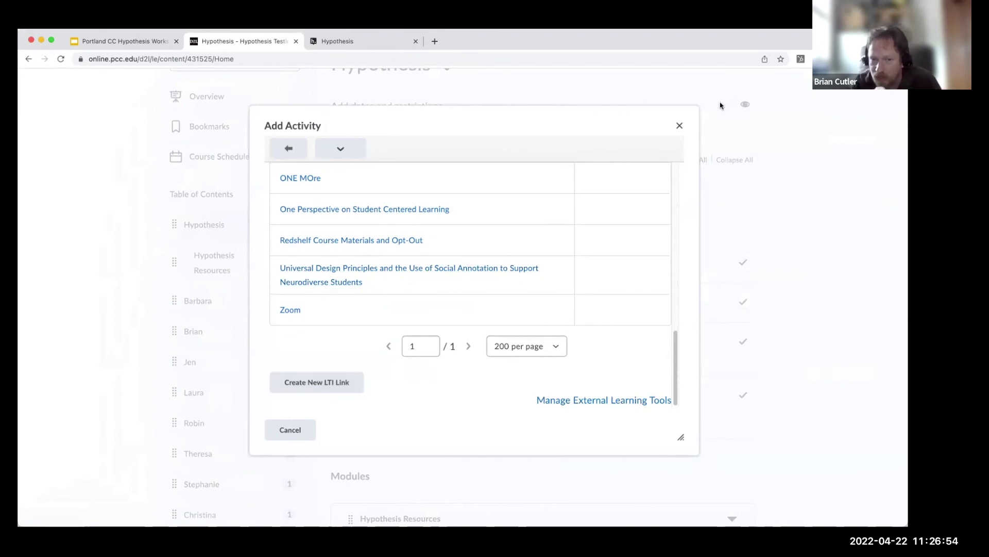
pyautogui.click(330, 382)
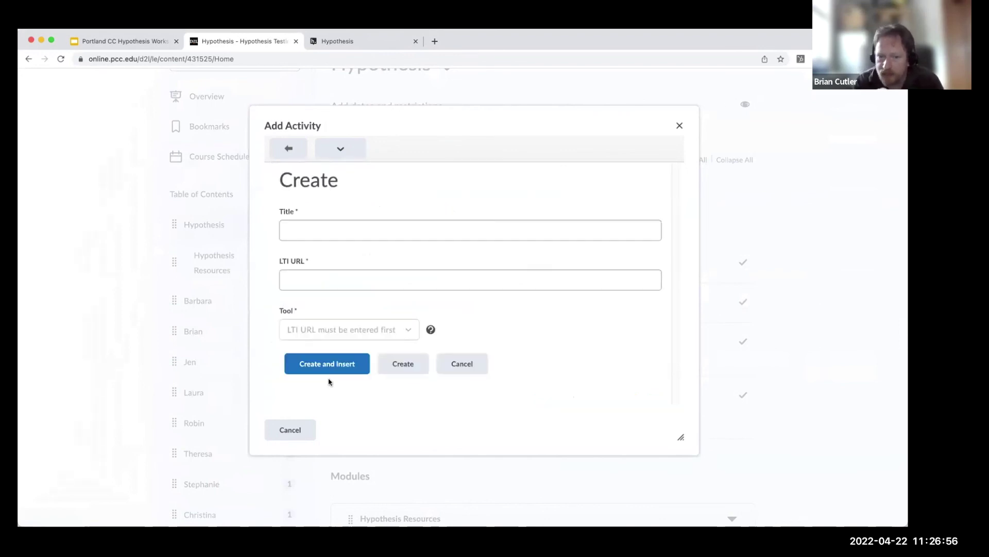
pyautogui.write('Annotating')
pyautogui.press('Tab')
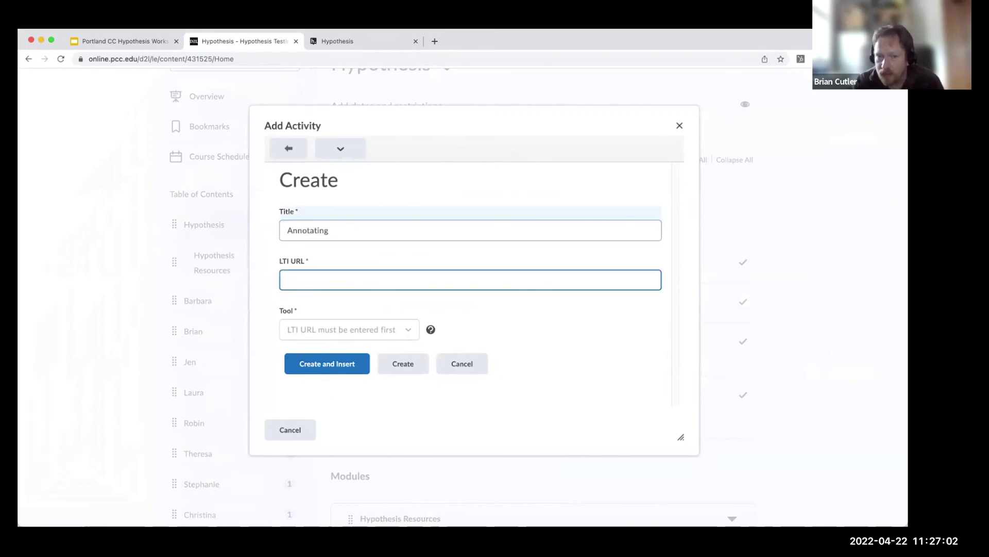
pyautogui.write('lau')
pyautogui.press('BackSpace')
pyautogui.press('BackSpace')
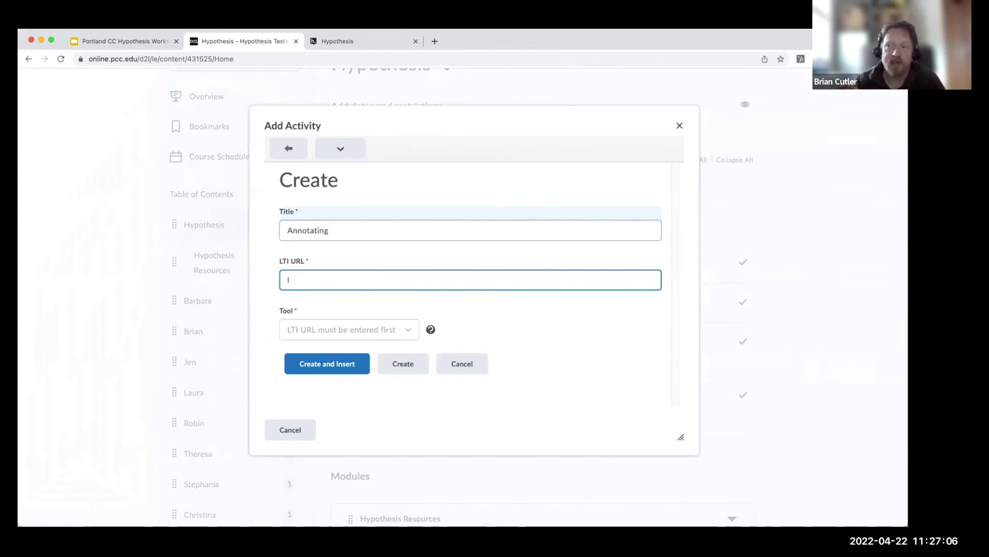
pyautogui.click(286, 539)
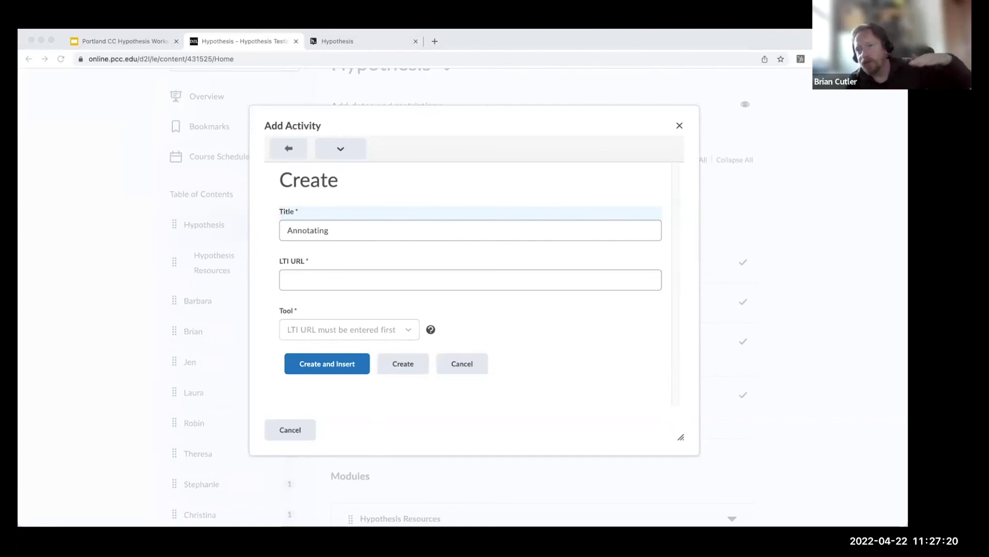
pyautogui.click(334, 284)
pyautogui.write('https://lms.hypothes.is/lti_launches')
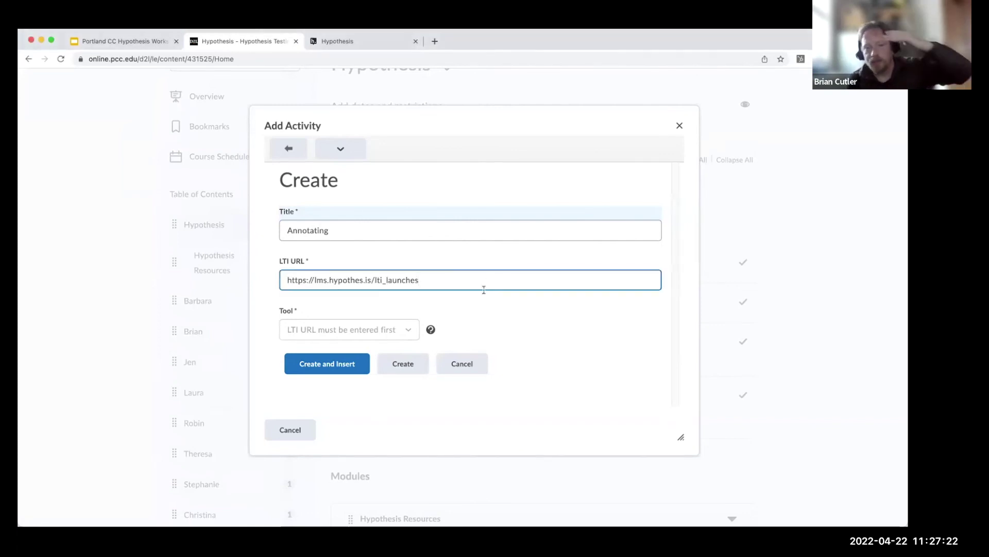
pyautogui.click(326, 329)
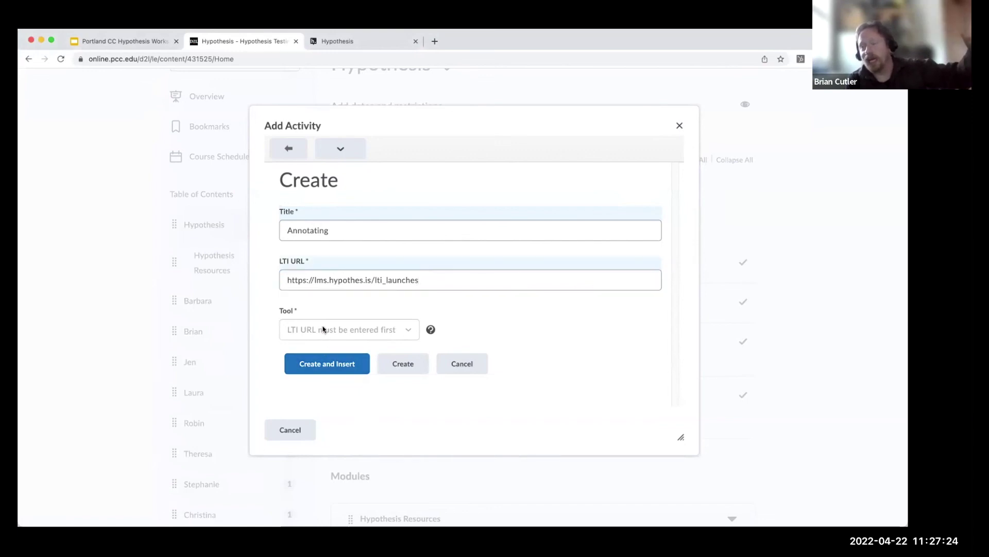
pyautogui.click(306, 367)
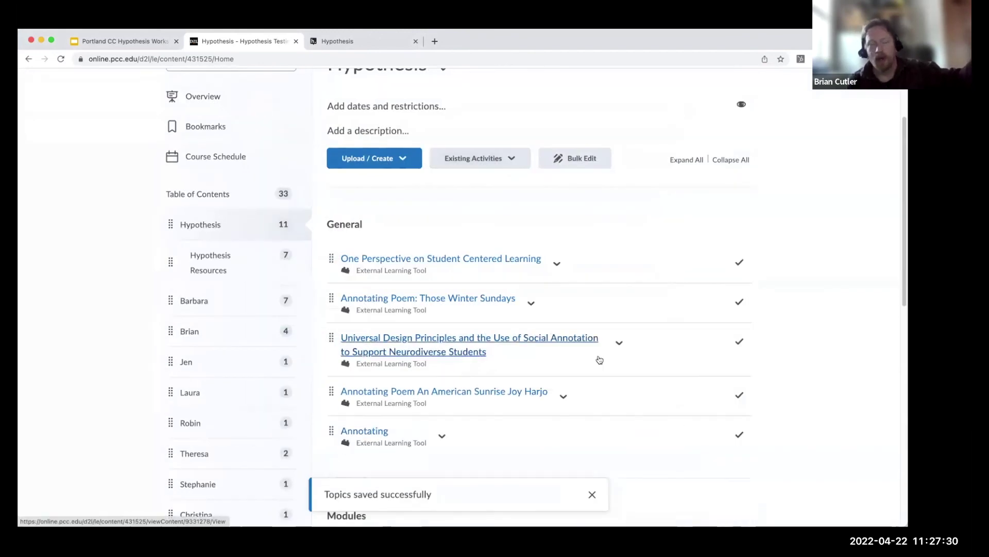
pyautogui.scroll(-2, 367, 372)
pyautogui.click(360, 378)
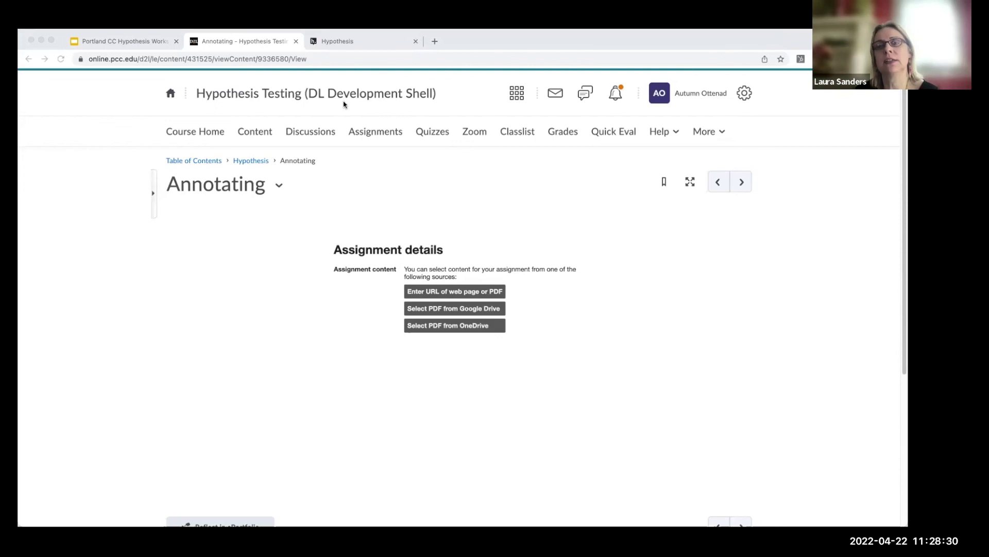
pyautogui.click(434, 42)
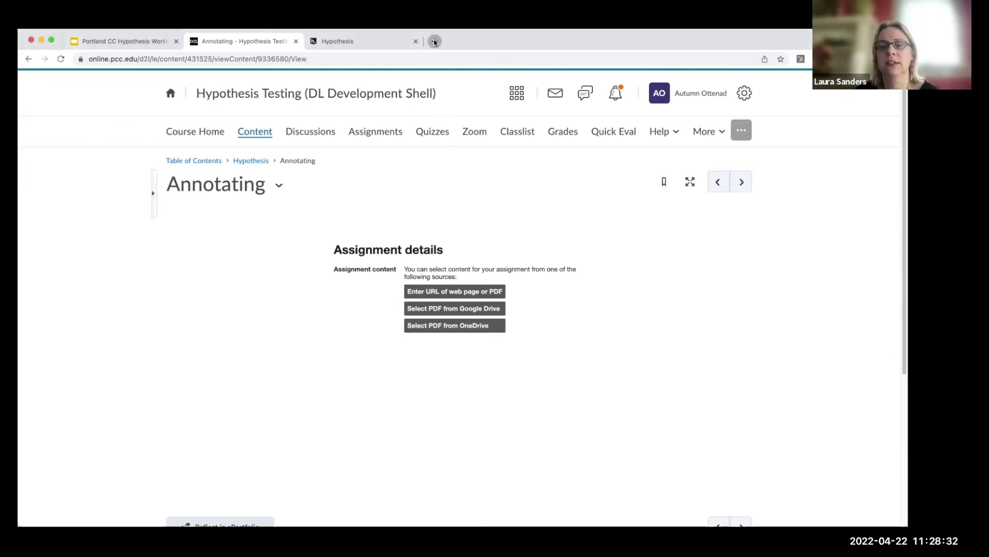
pyautogui.write('https://web.hypothes.is/help/how-to-ocr-optimize-pdfs/')
pyautogui.press('Return')
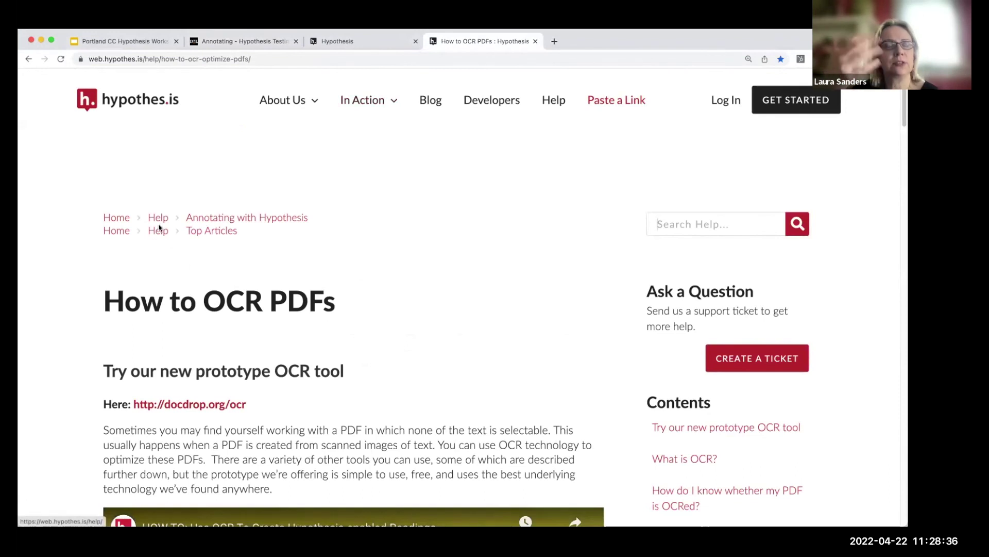
pyautogui.scroll(-5, 154, 227)
pyautogui.scroll(-2, 159, 228)
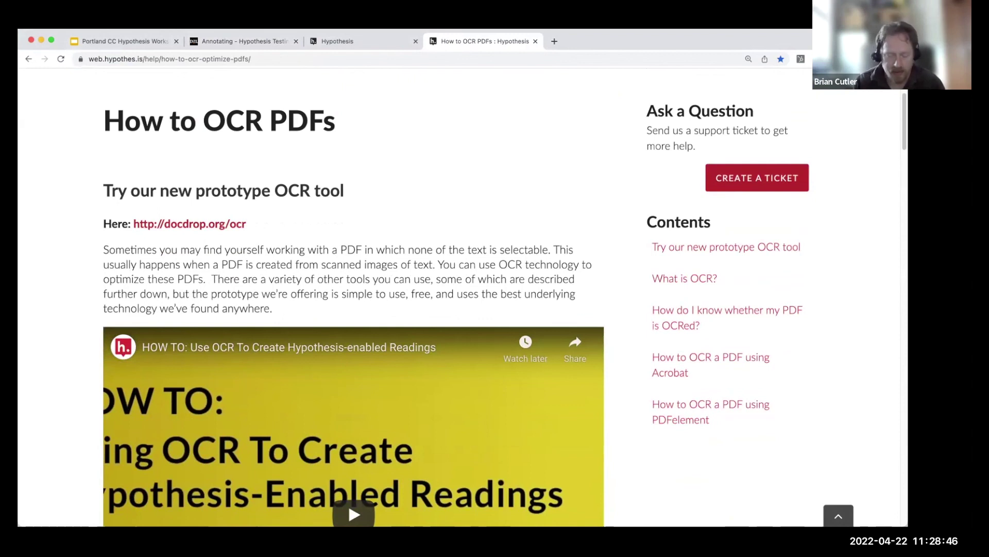
pyautogui.scroll(-2, 411, 260)
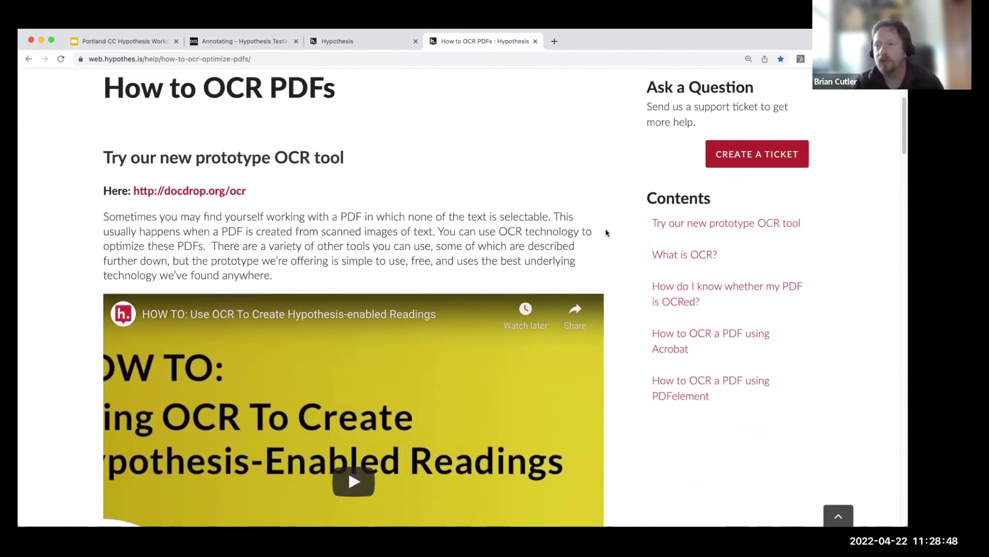
pyautogui.scroll(-2, 361, 181)
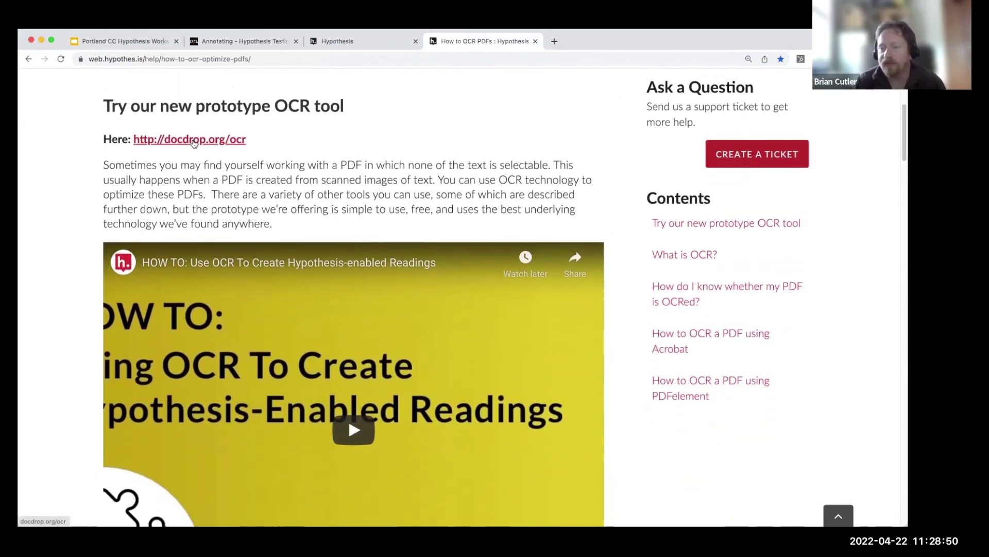
pyautogui.click(194, 143)
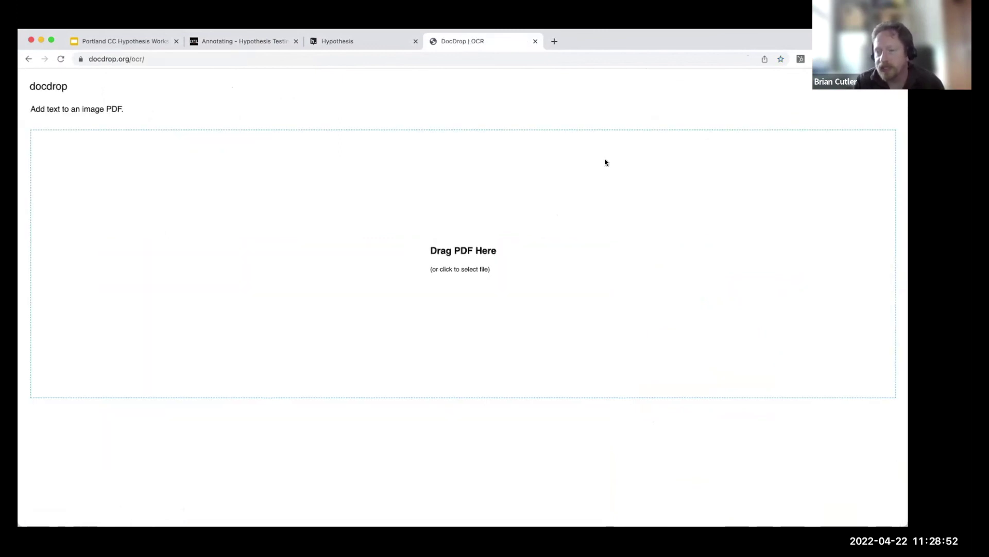
pyautogui.click(29, 59)
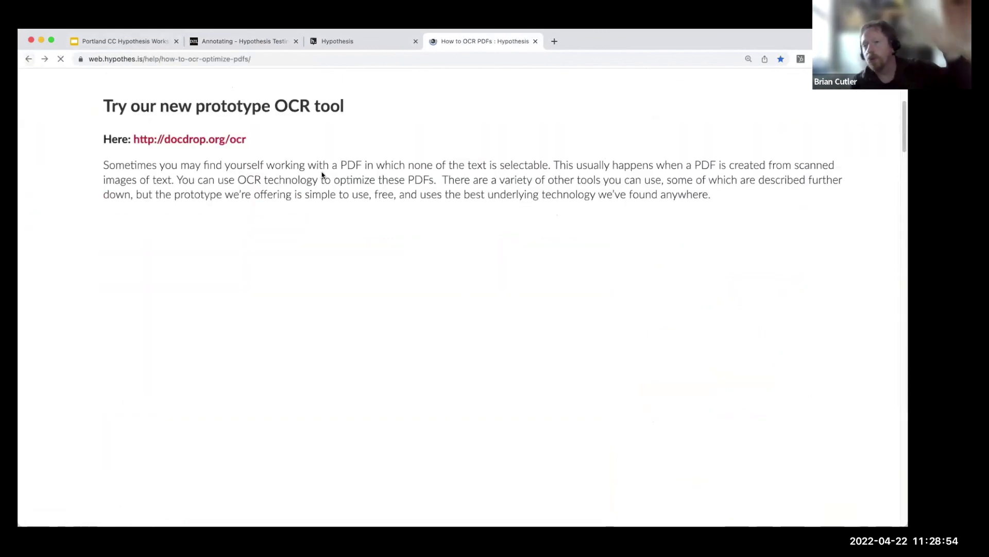
# Examine the article's docdrop instructions and its sections on what OCR is and how to know whether a PDF is OCRed.
pyautogui.press('super+l')
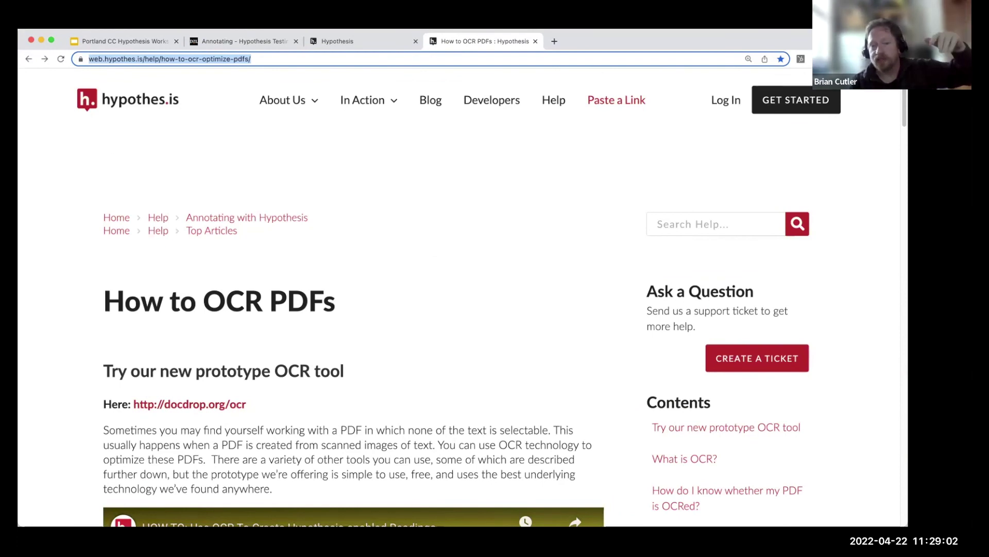
pyautogui.click(469, 303)
pyautogui.scroll(-7, 469, 303)
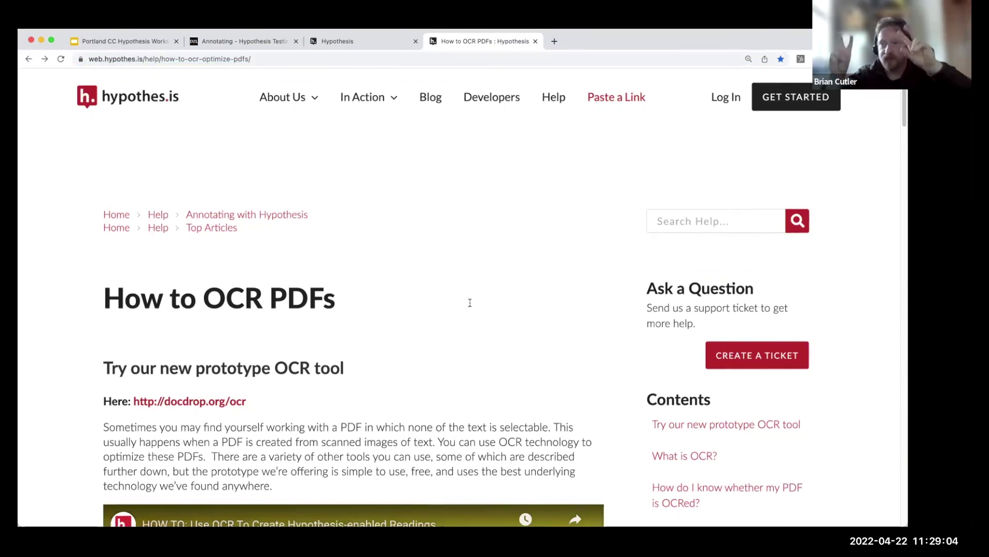
pyautogui.scroll(-9, 469, 303)
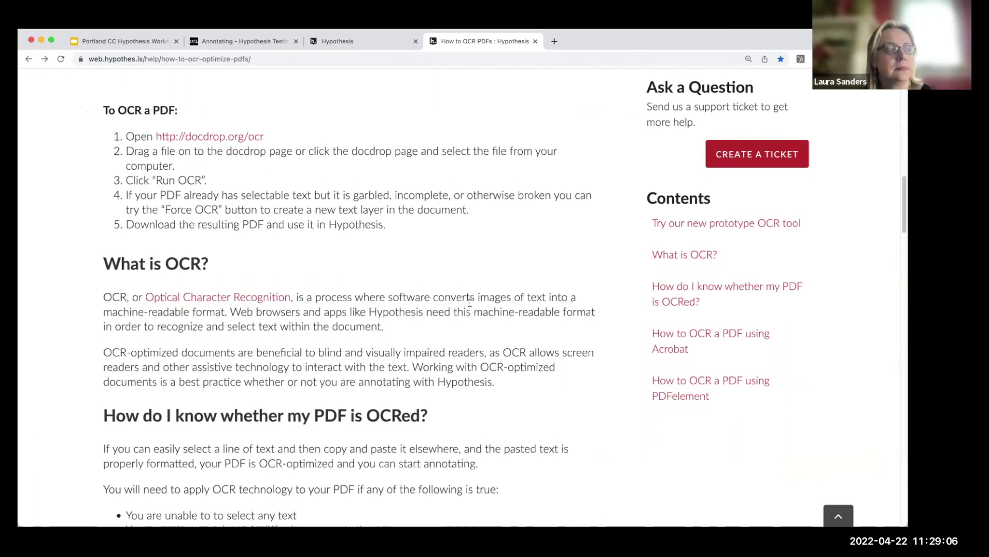
pyautogui.scroll(-5, 469, 303)
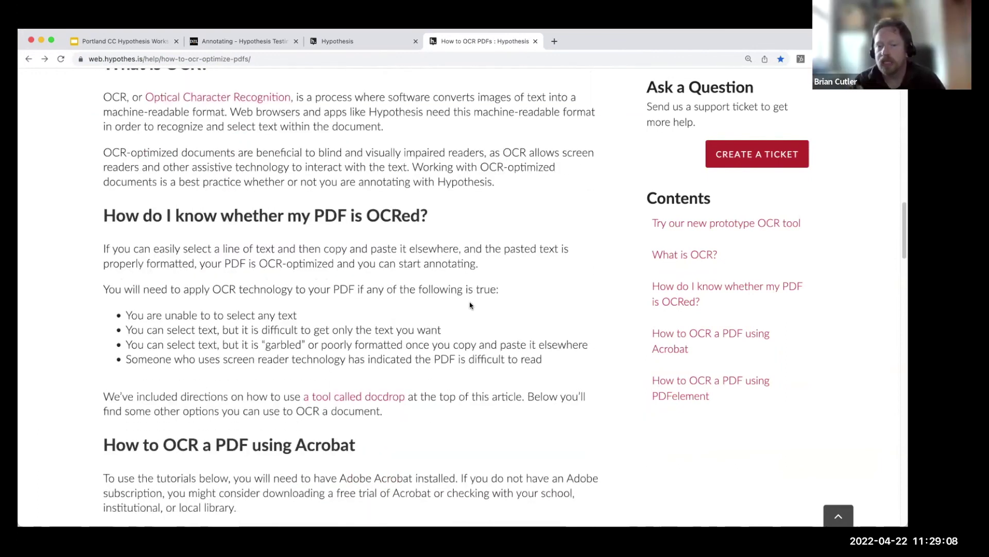
pyautogui.scroll(-1, 470, 305)
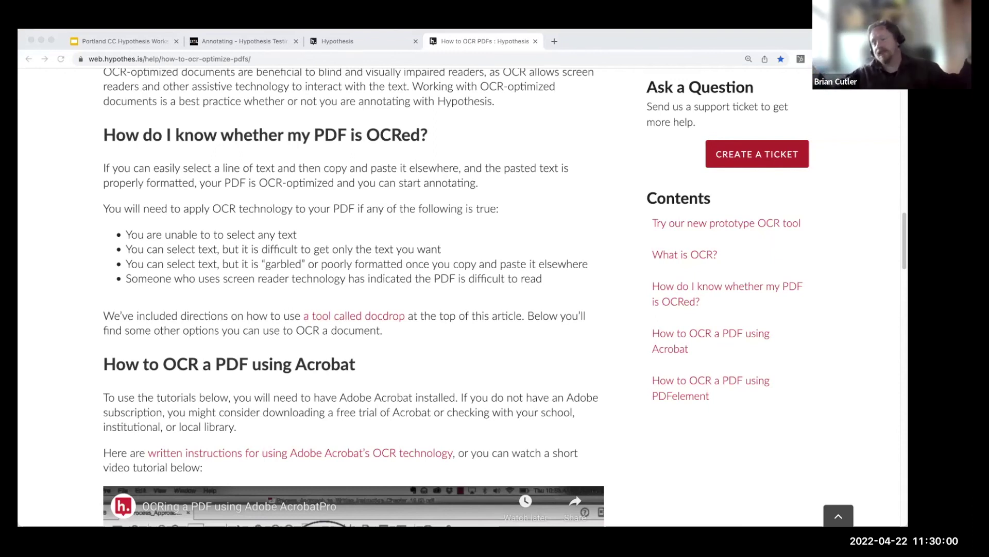
pyautogui.click(390, 166)
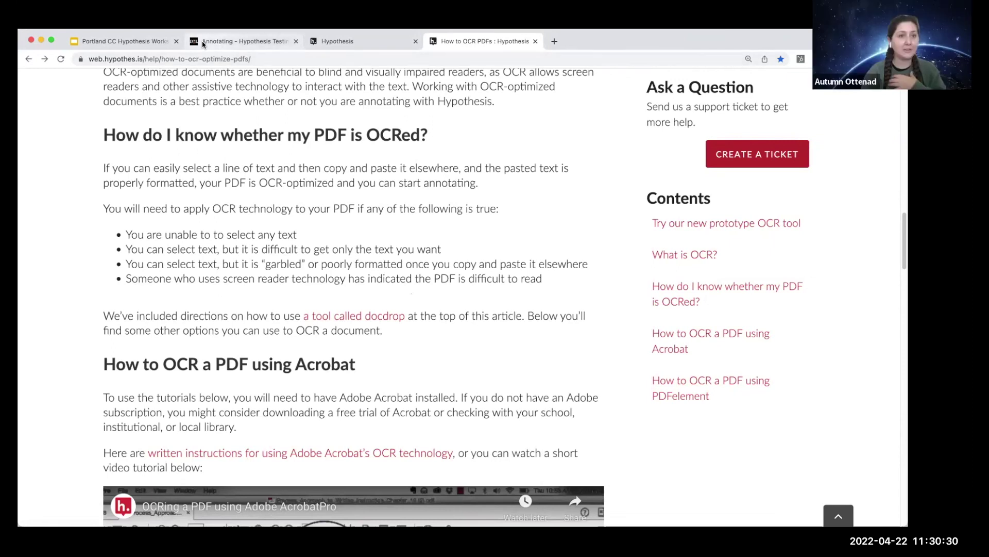
# Switch to the Portland CC Hypothesis Workshop presentation and display its opening slide, Activating Annotation in D2L.
pyautogui.click(134, 39)
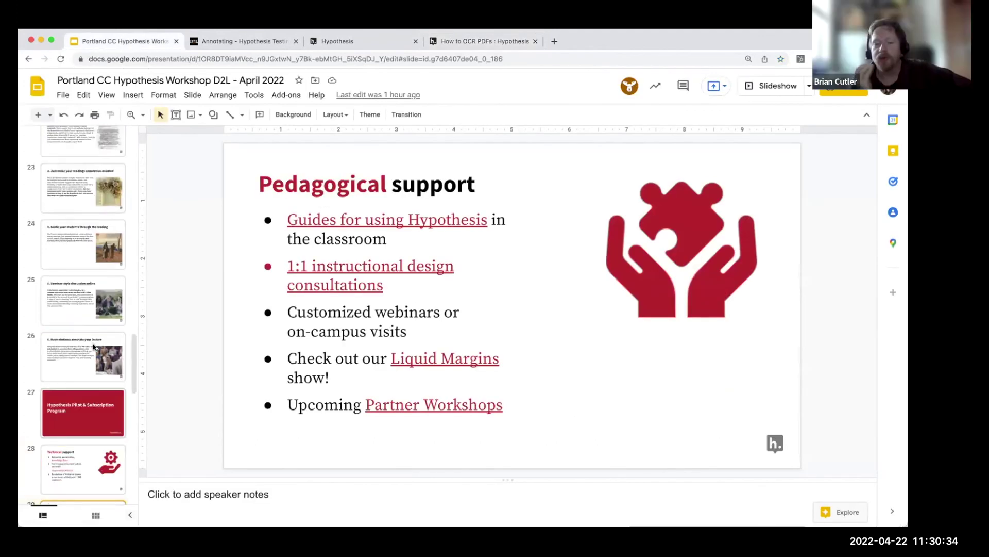
pyautogui.scroll(10, 93, 347)
pyautogui.click(93, 164)
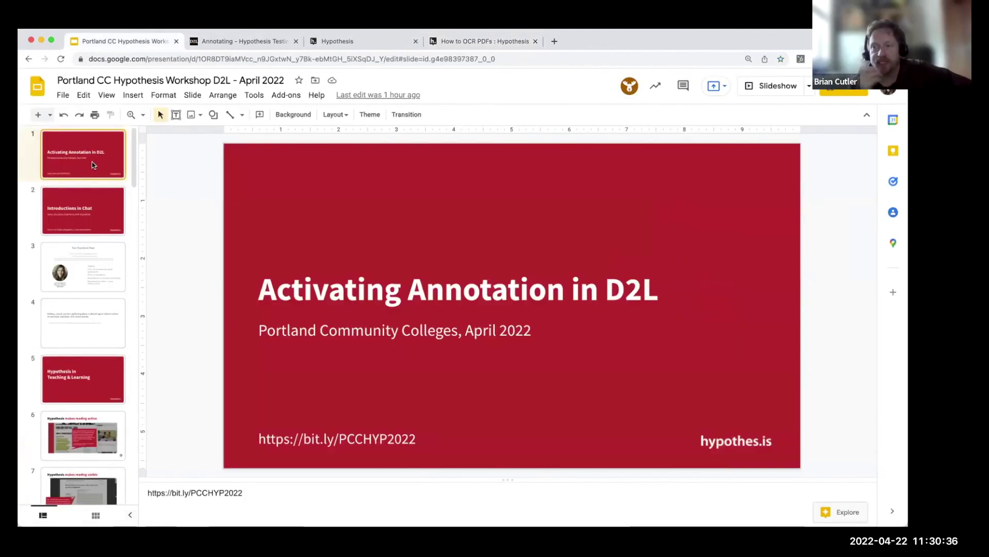